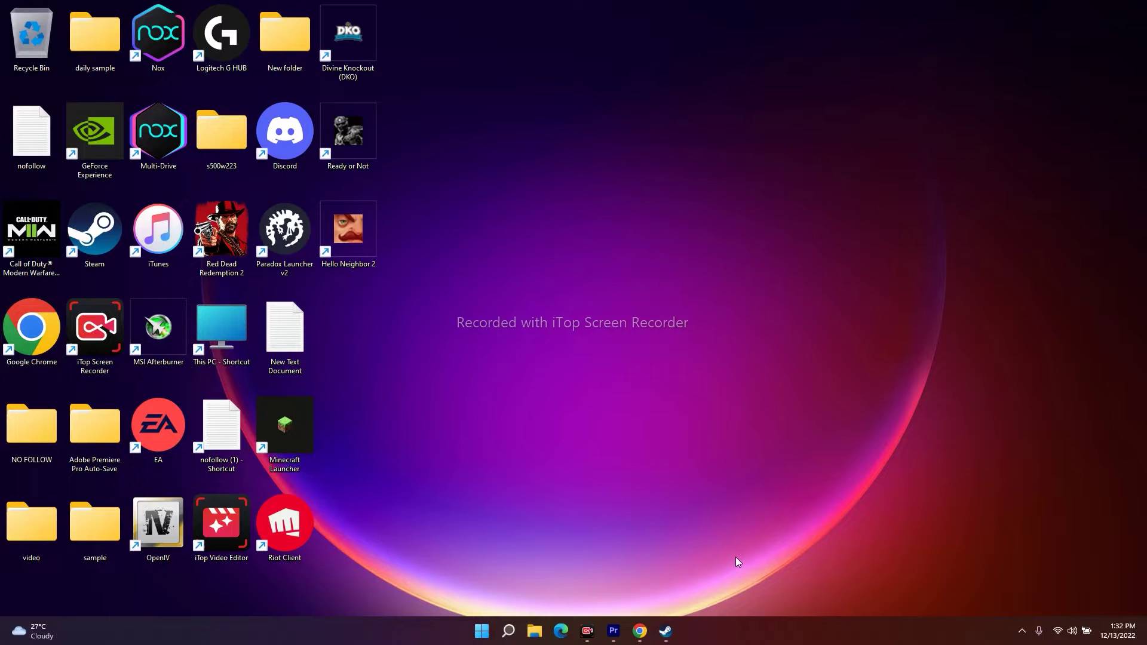
click(666, 631)
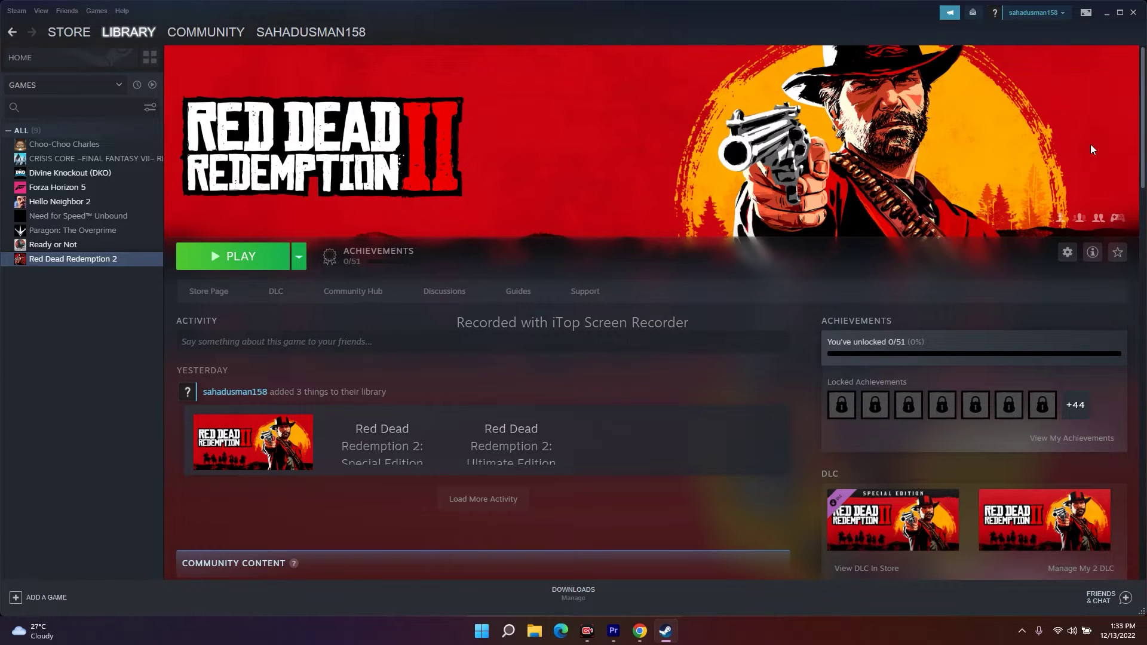
click(1106, 13)
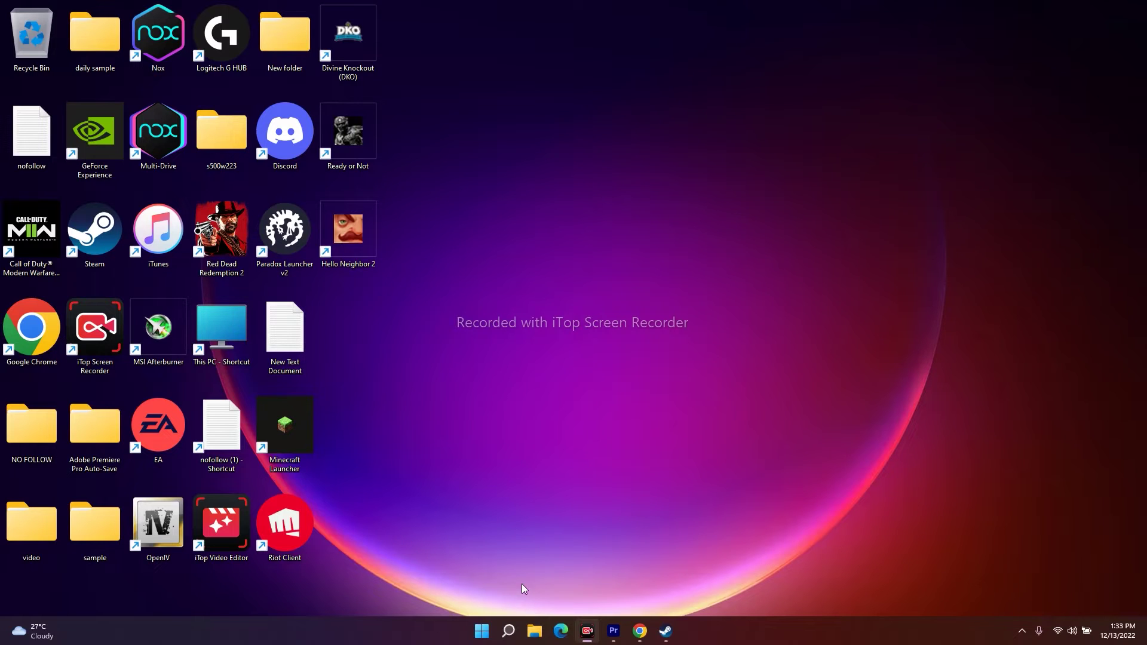
click(669, 636)
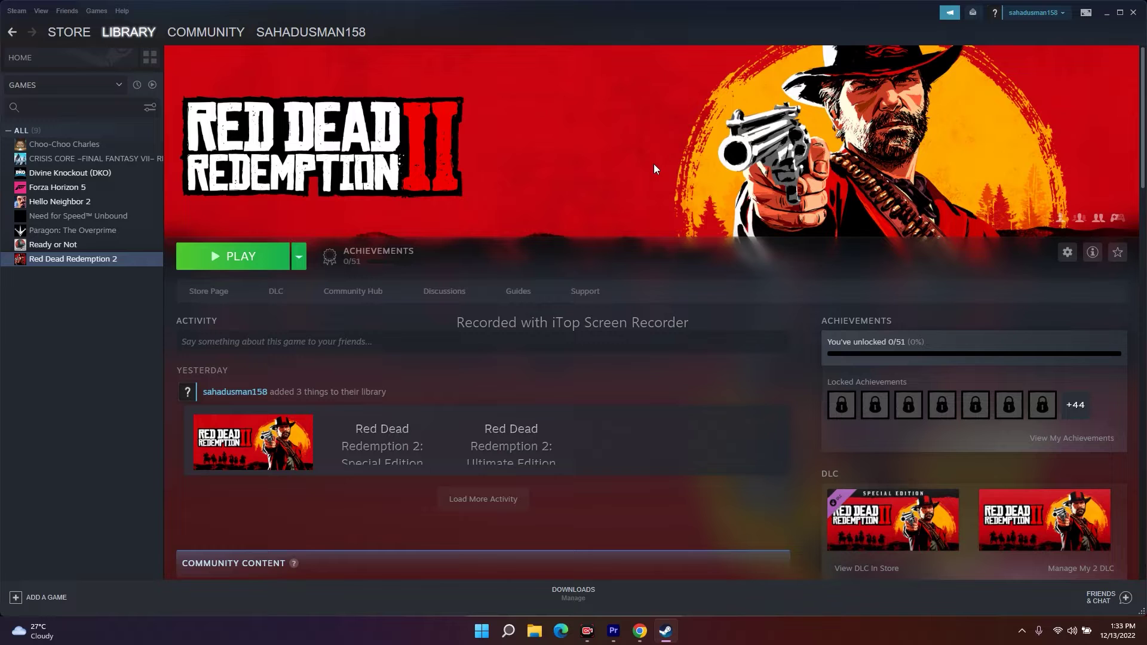
click(1102, 16)
- Open the list of apps allowed through Windows Defender Firewall from Control Panel and look through its entries
click(509, 631)
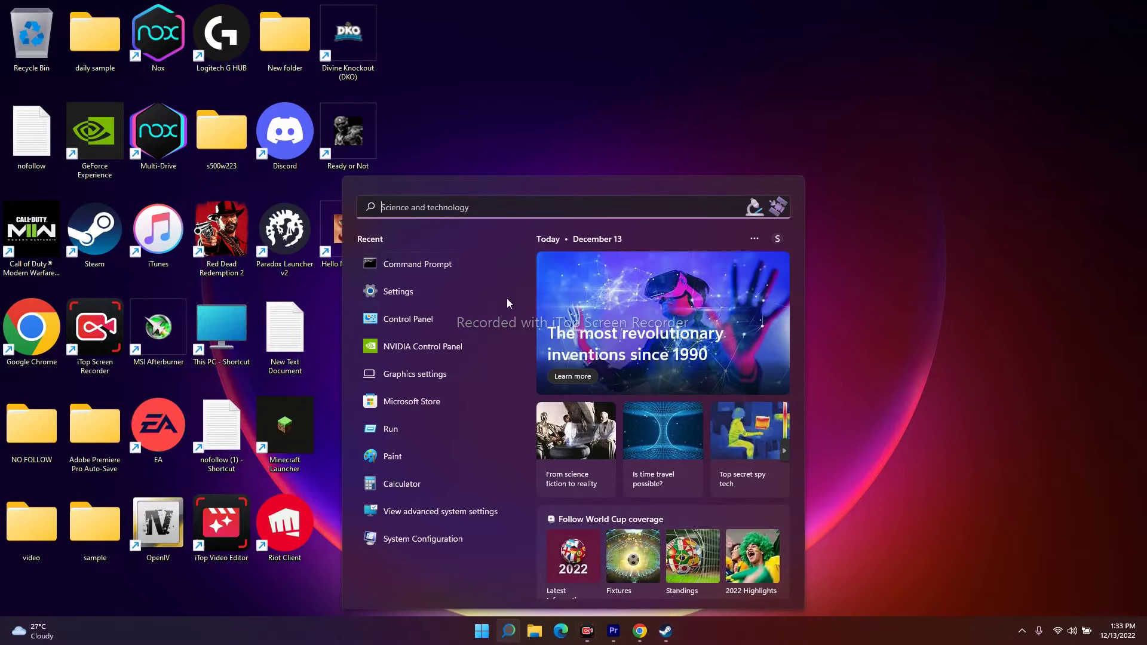
click(418, 324)
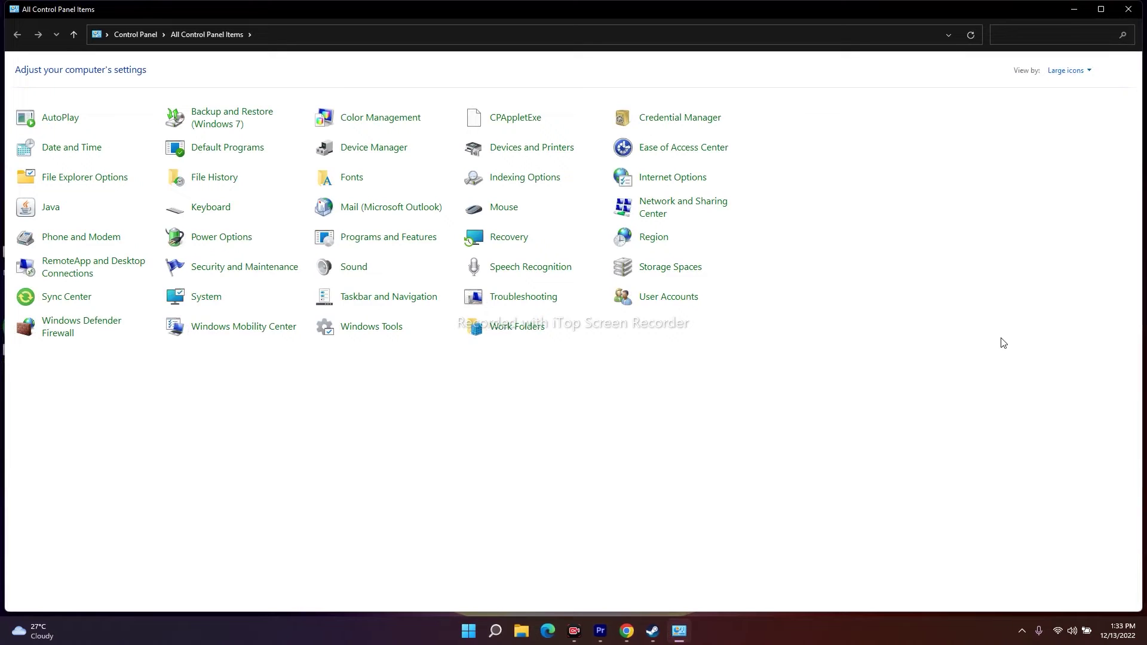
click(61, 334)
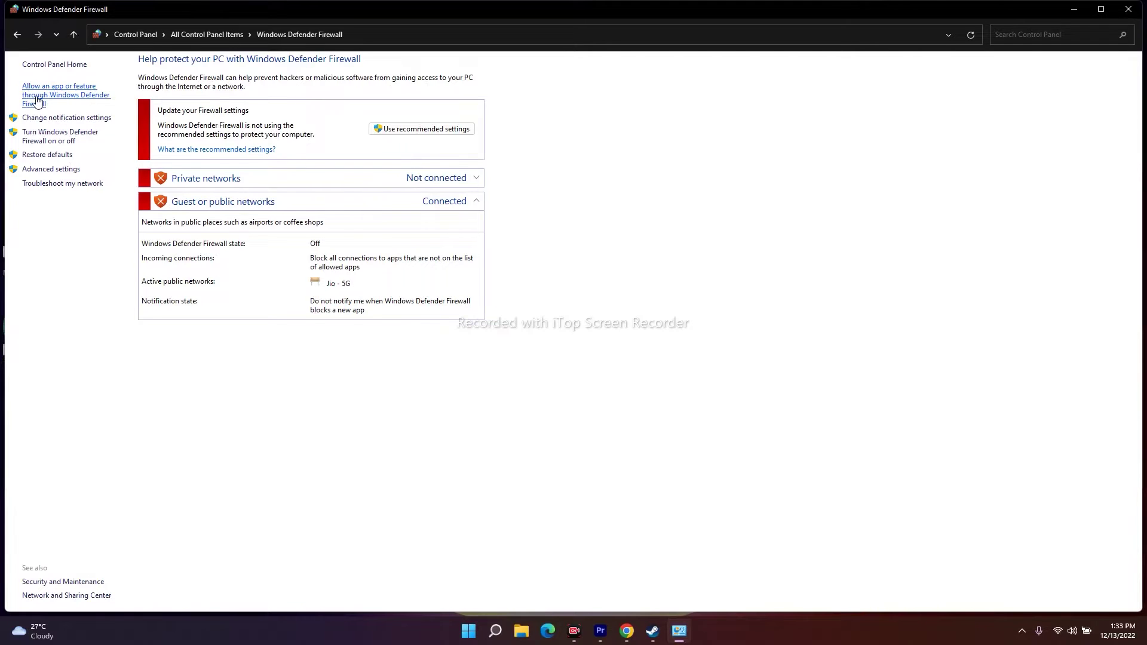
click(37, 101)
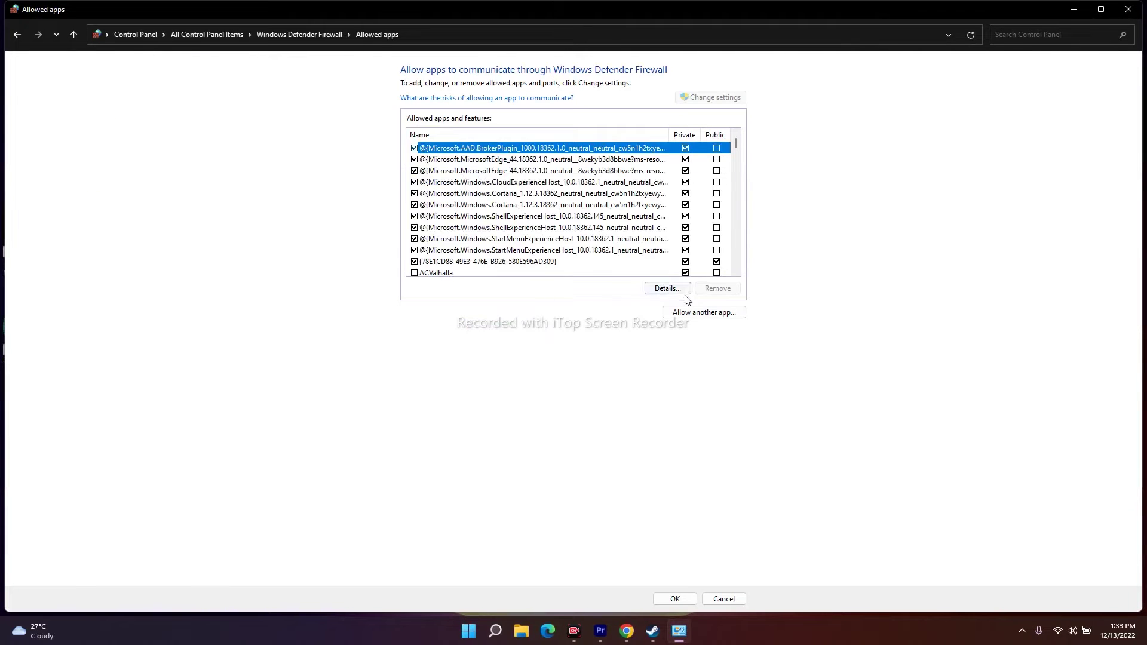
scroll(504, 201, down, 3)
scroll(504, 202, down, 12)
scroll(502, 220, down, 10)
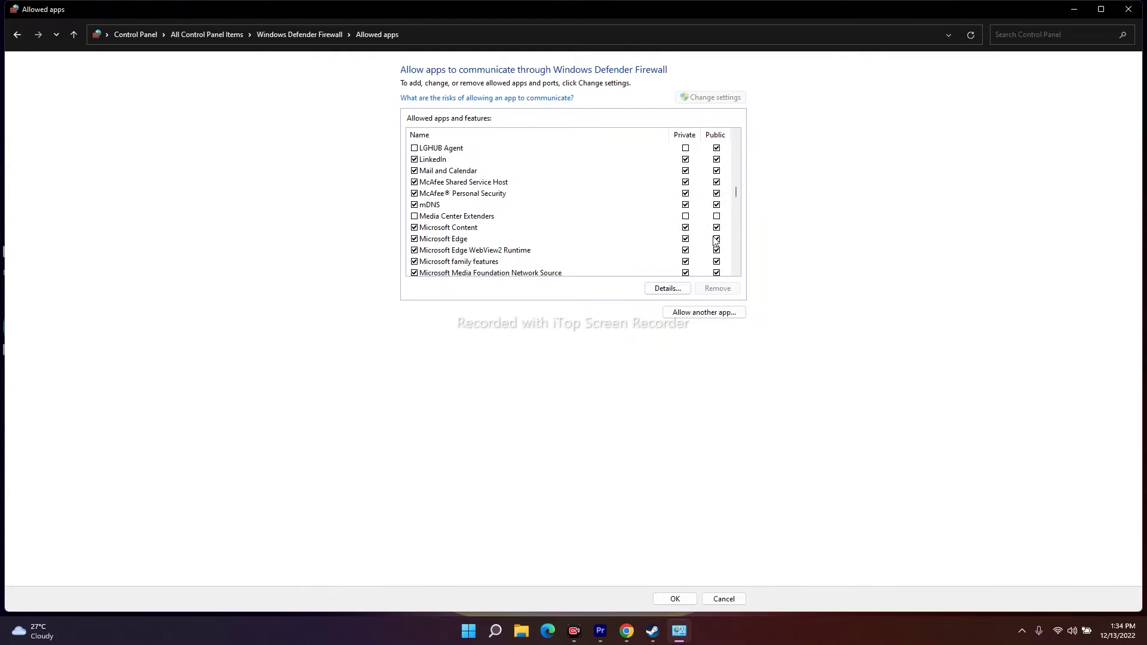
scroll(543, 216, down, 3)
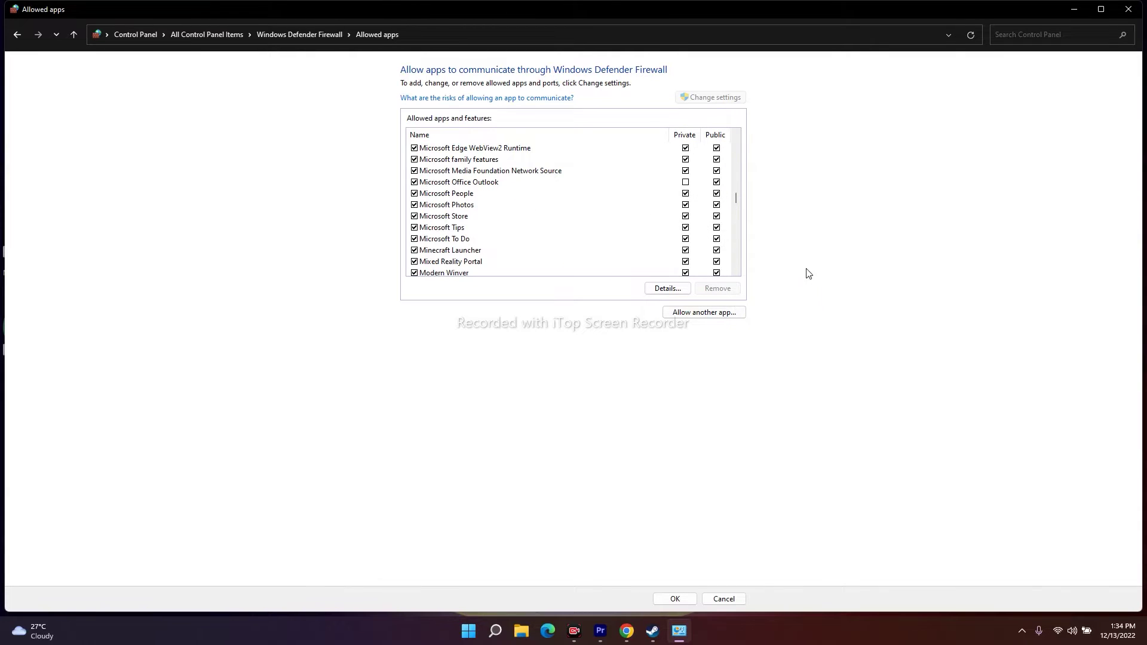
- Start allowing another app through the firewall and browse for it in Program Files (x86) on drive C
click(702, 315)
click(659, 372)
click(323, 359)
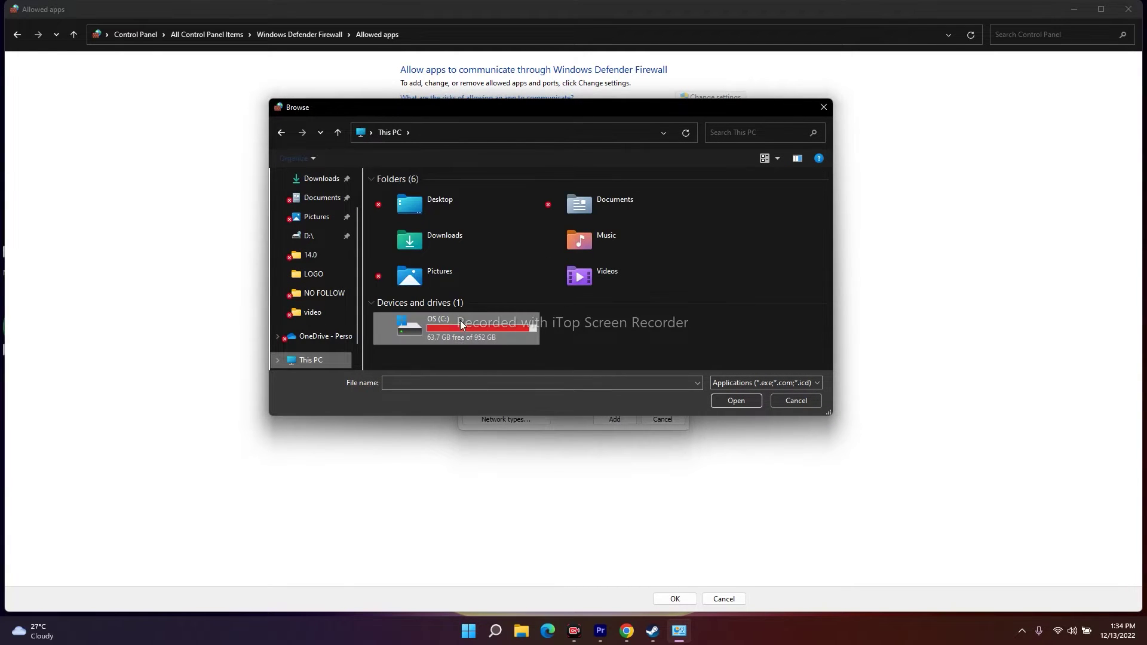
double_click(455, 324)
scroll(450, 250, down, 4)
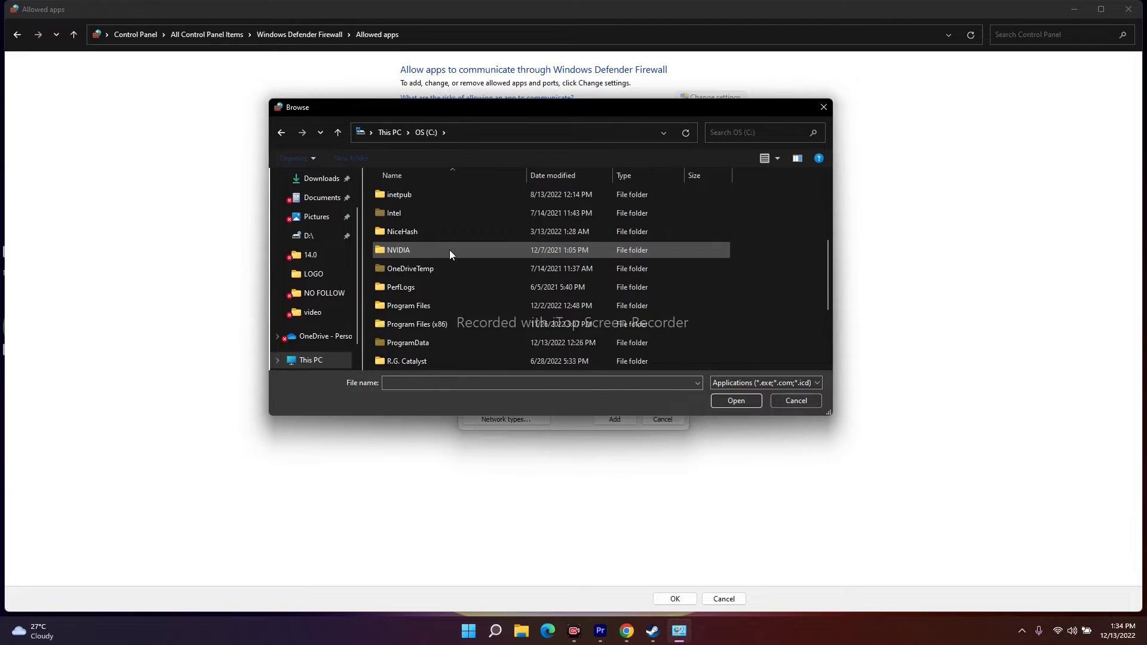
double_click(441, 214)
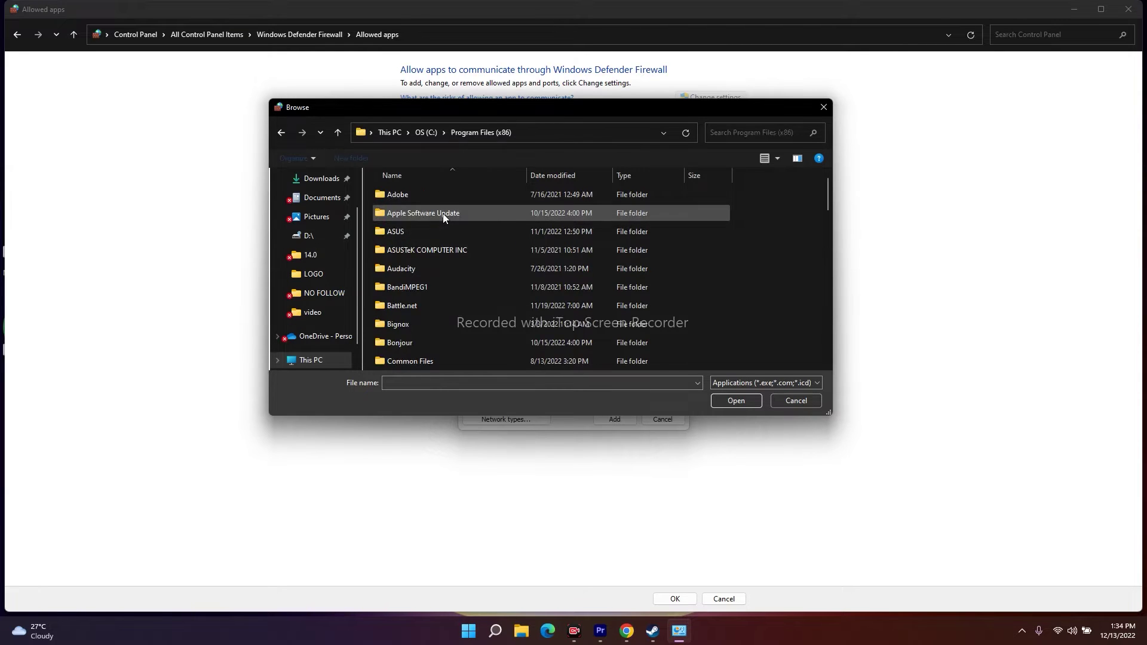
- Browse to the Red Dead Redemption 2 game folder under Steam\steamapps\common
scroll(433, 243, down, 4)
scroll(433, 243, down, 7)
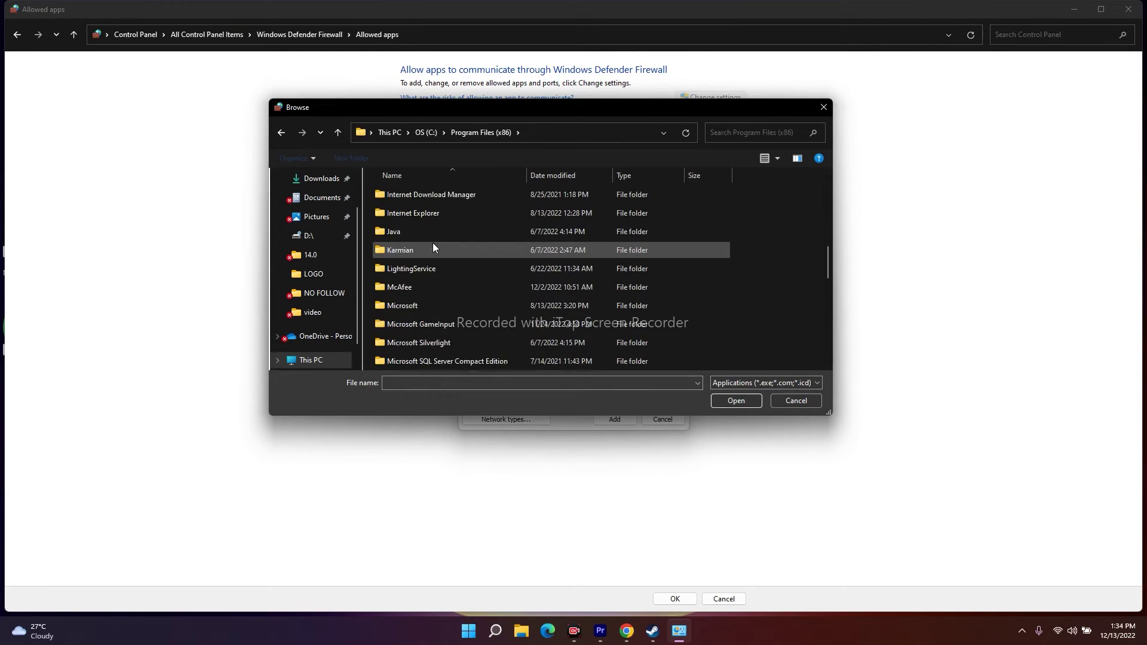
scroll(433, 243, down, 5)
double_click(406, 264)
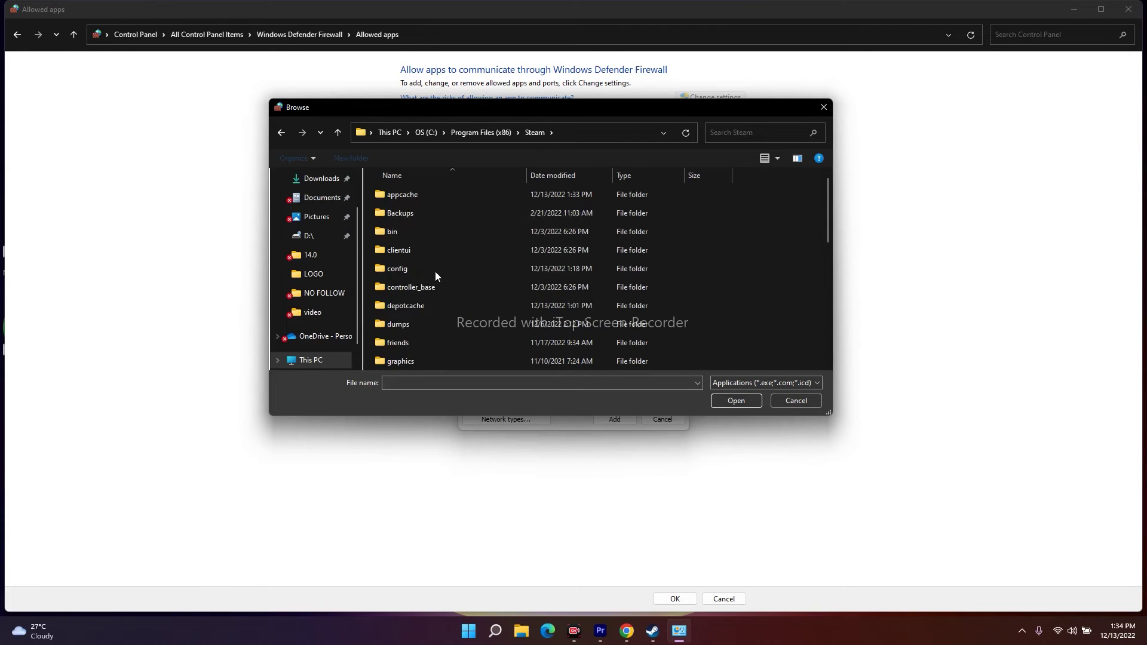
scroll(436, 245, down, 4)
double_click(427, 288)
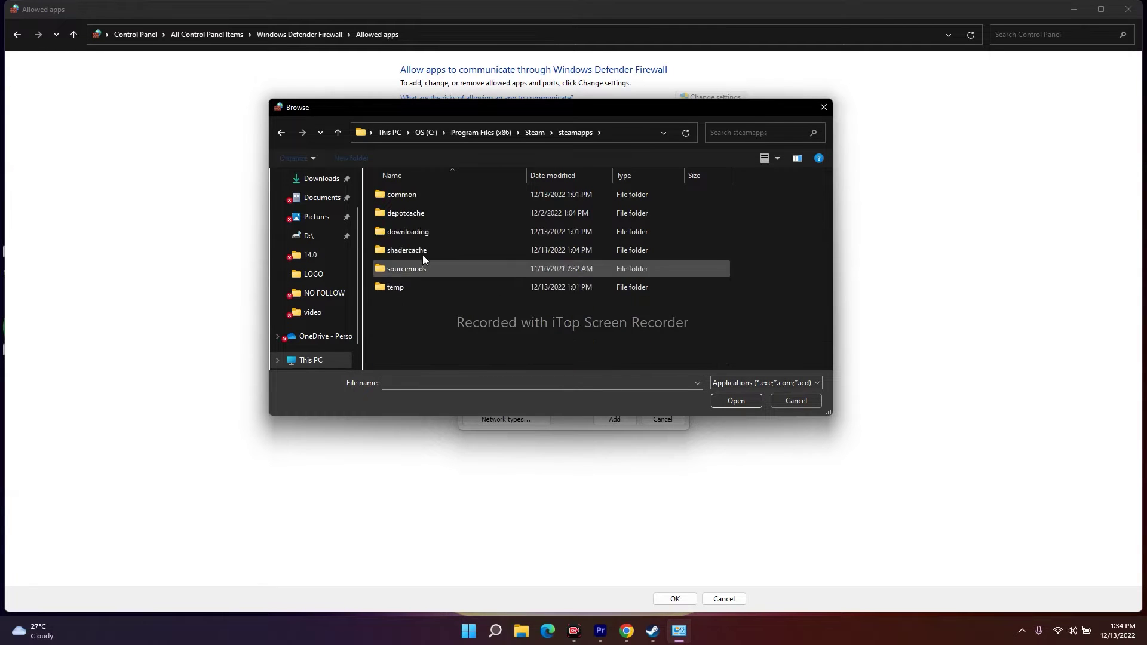
double_click(415, 194)
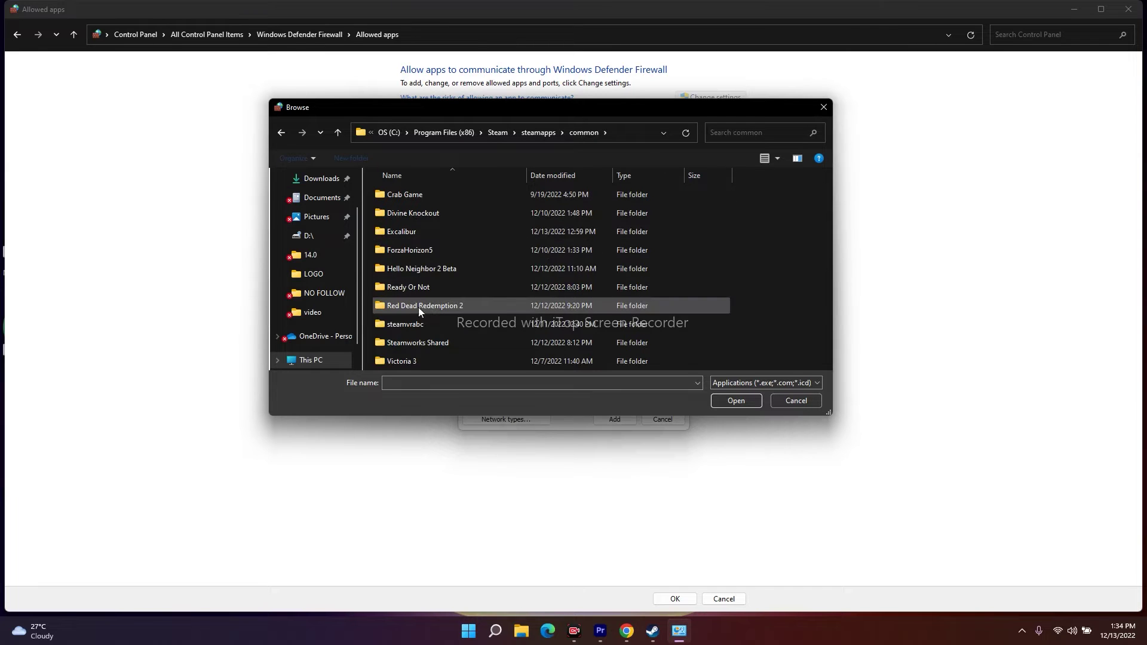
double_click(446, 305)
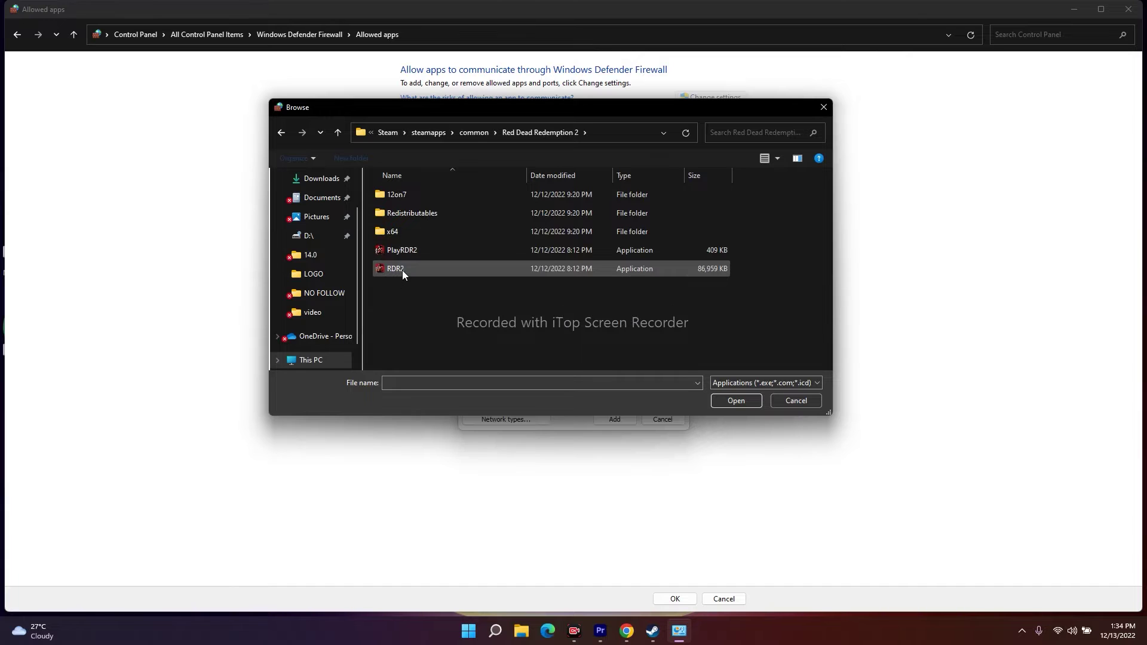
- Add the RDR2 application to the allowed apps and enable Red Dead Redemption 2 for private networks
click(443, 268)
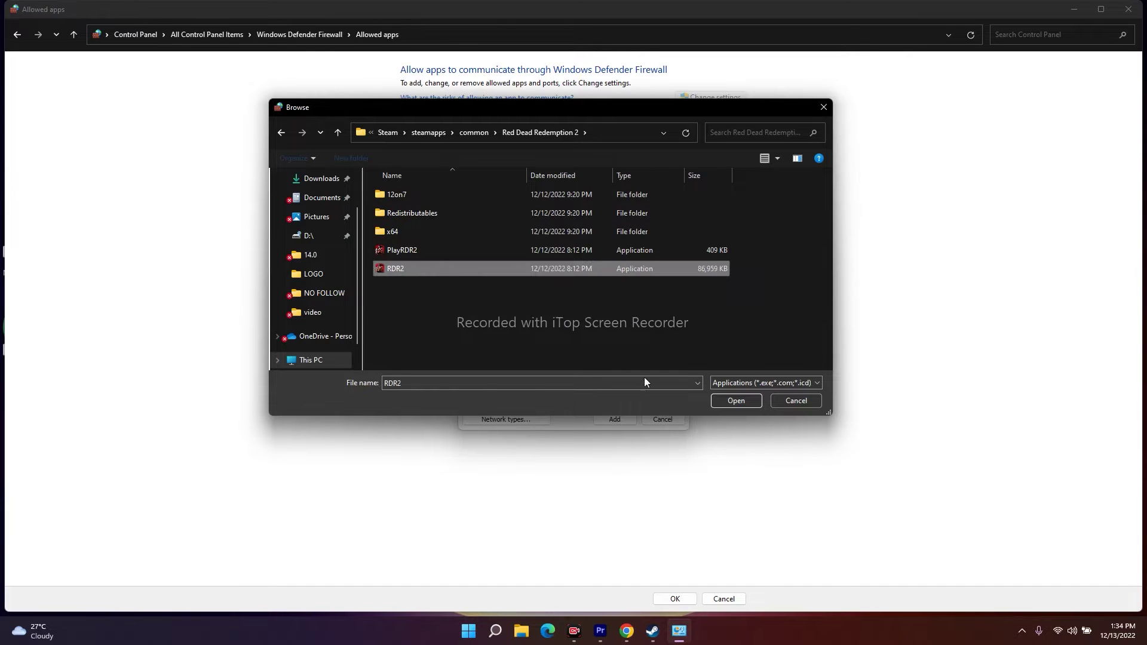
click(736, 401)
click(628, 418)
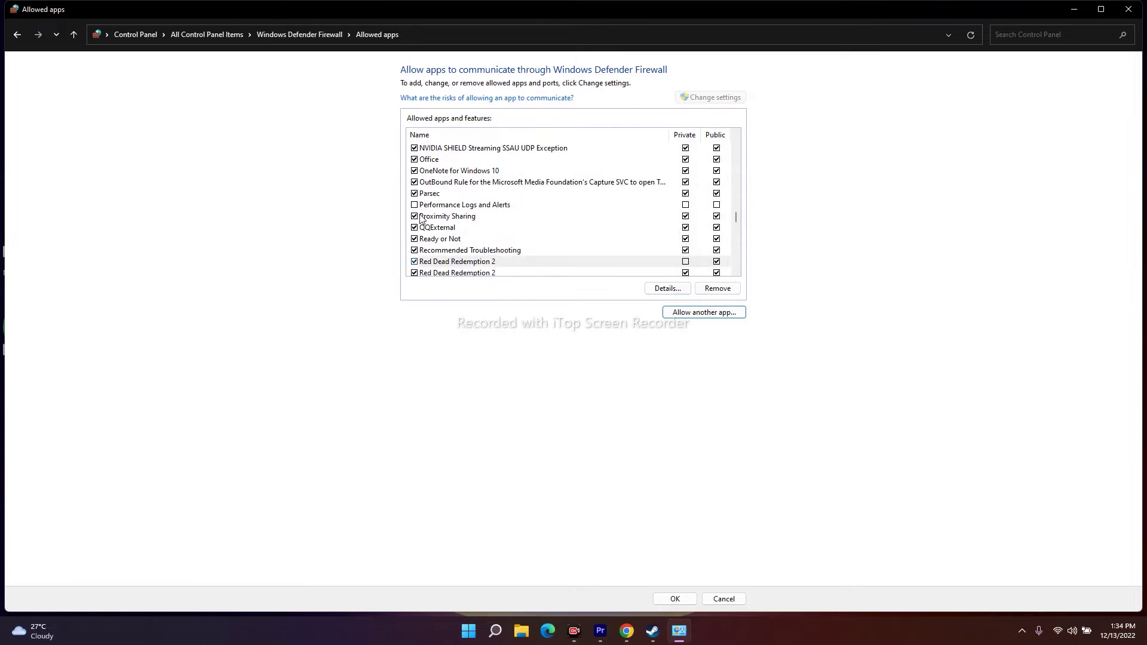
click(685, 262)
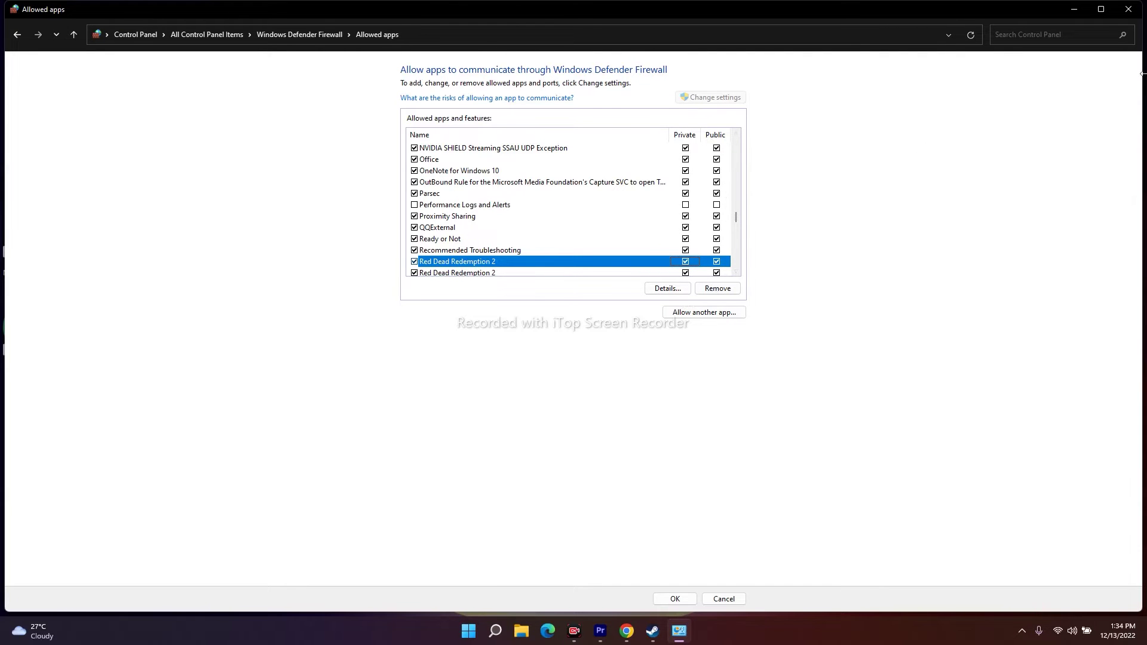
click(1129, 9)
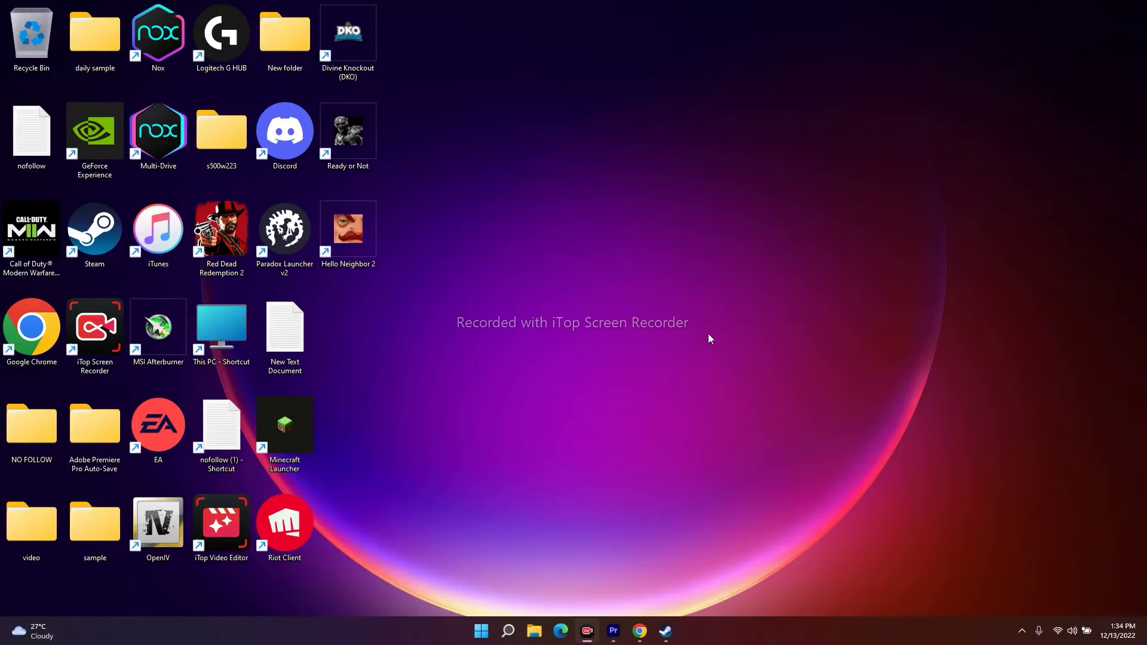
- Switch to Chrome and look at the open NVIDIA GeForce and AMD driver download pages
click(662, 633)
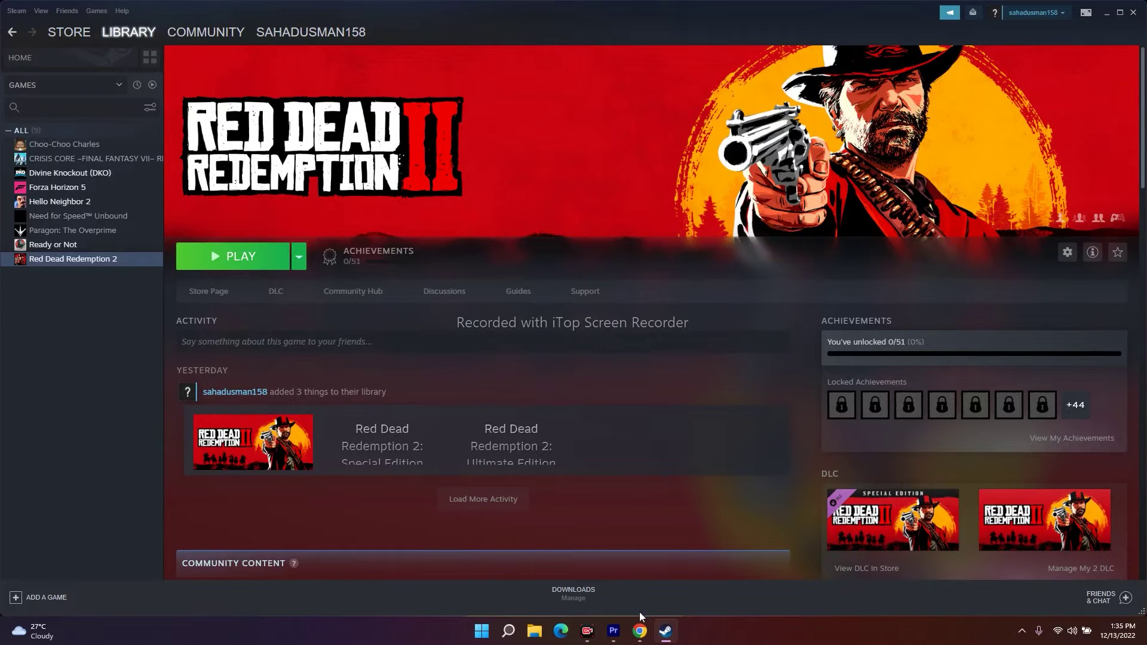
click(639, 632)
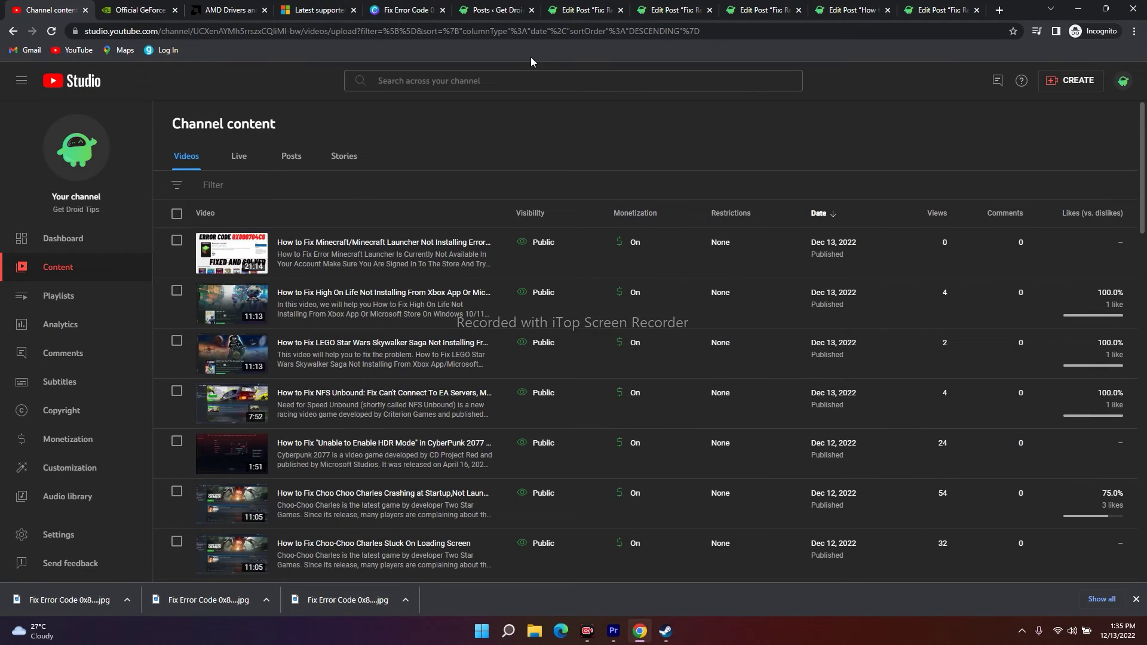
click(148, 7)
click(668, 144)
click(218, 10)
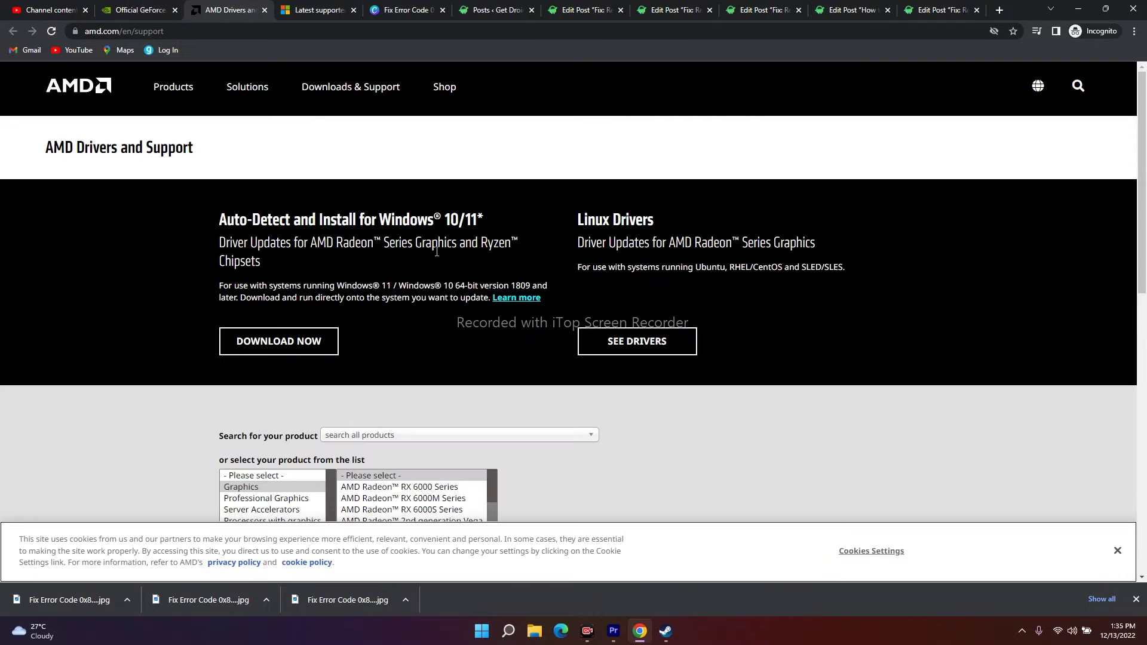
click(150, 8)
- Select GeForce as the product type in NVIDIA's Manual Driver Search and keep GeForce RTX 40 Series as the product series
scroll(1020, 253, down, 2)
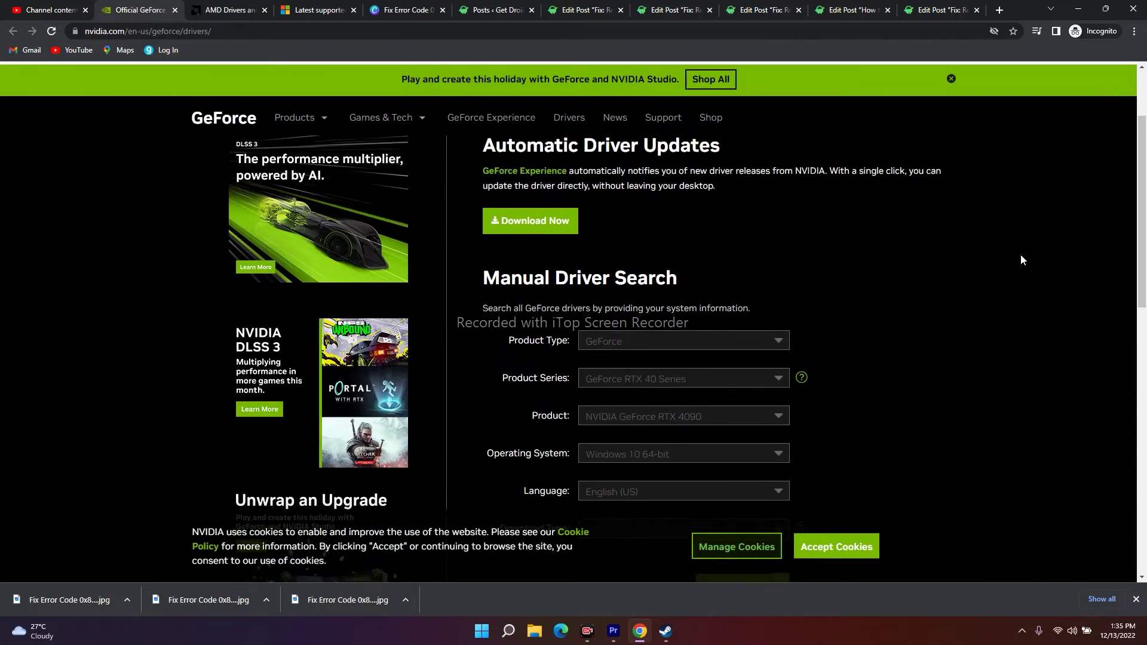
scroll(1021, 260, down, 2)
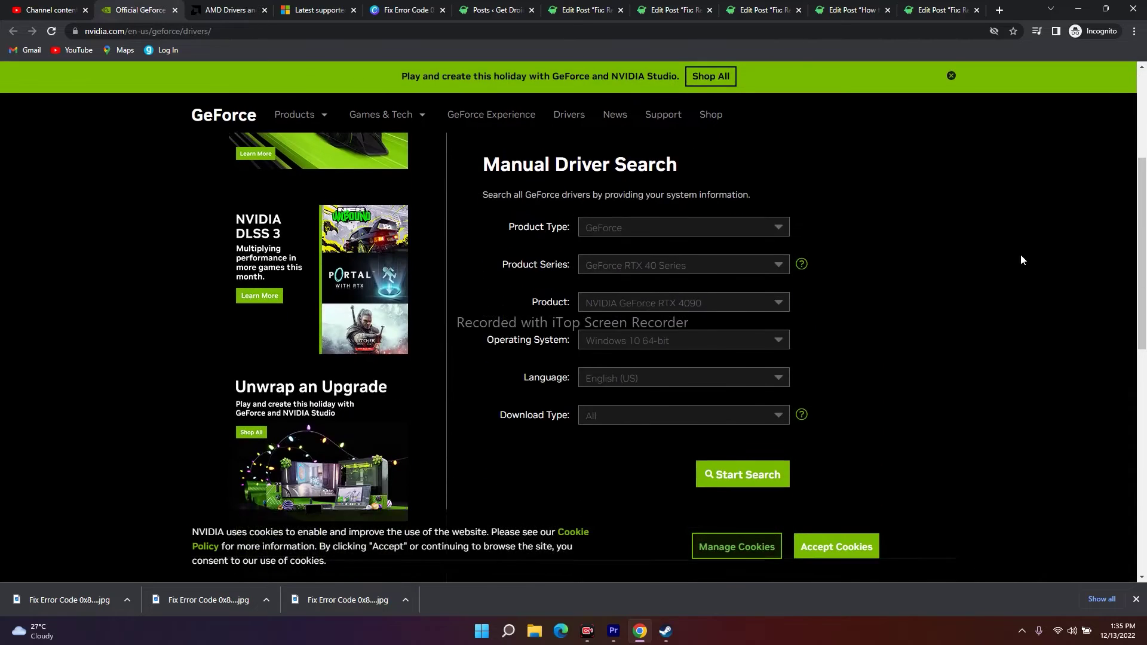
click(616, 232)
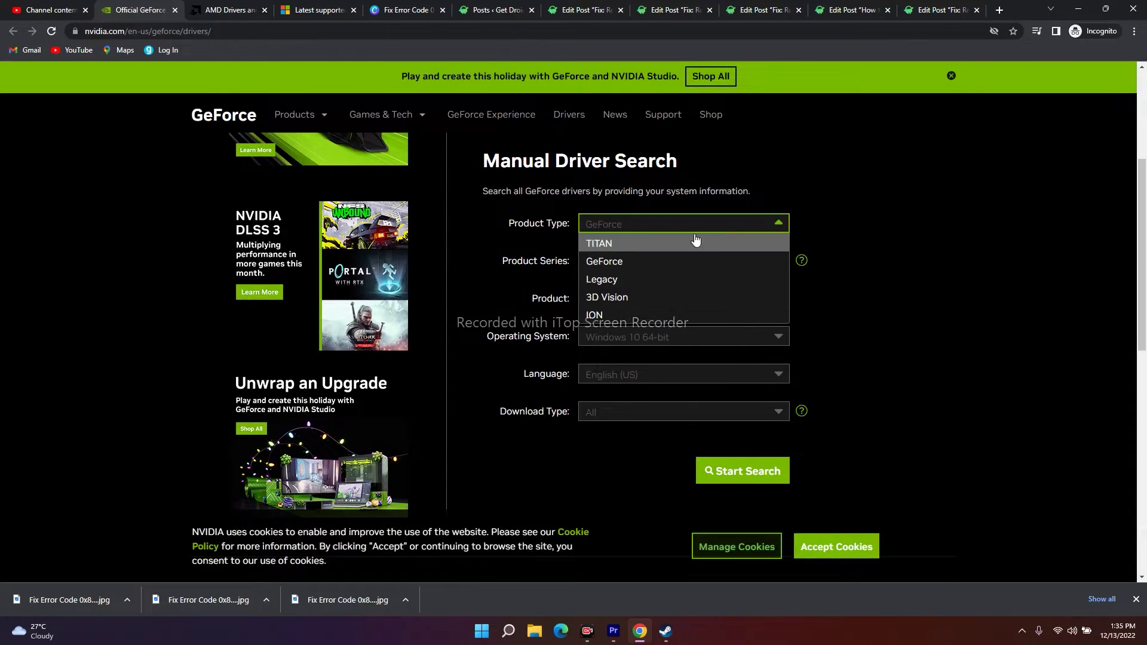
click(629, 261)
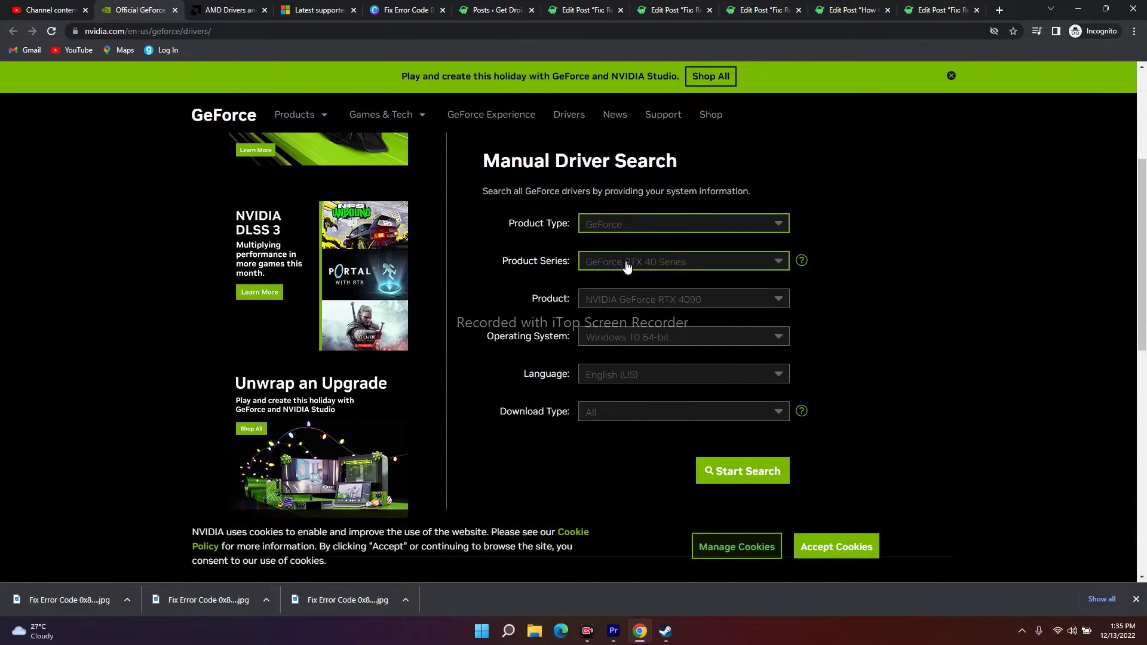
click(696, 272)
click(815, 278)
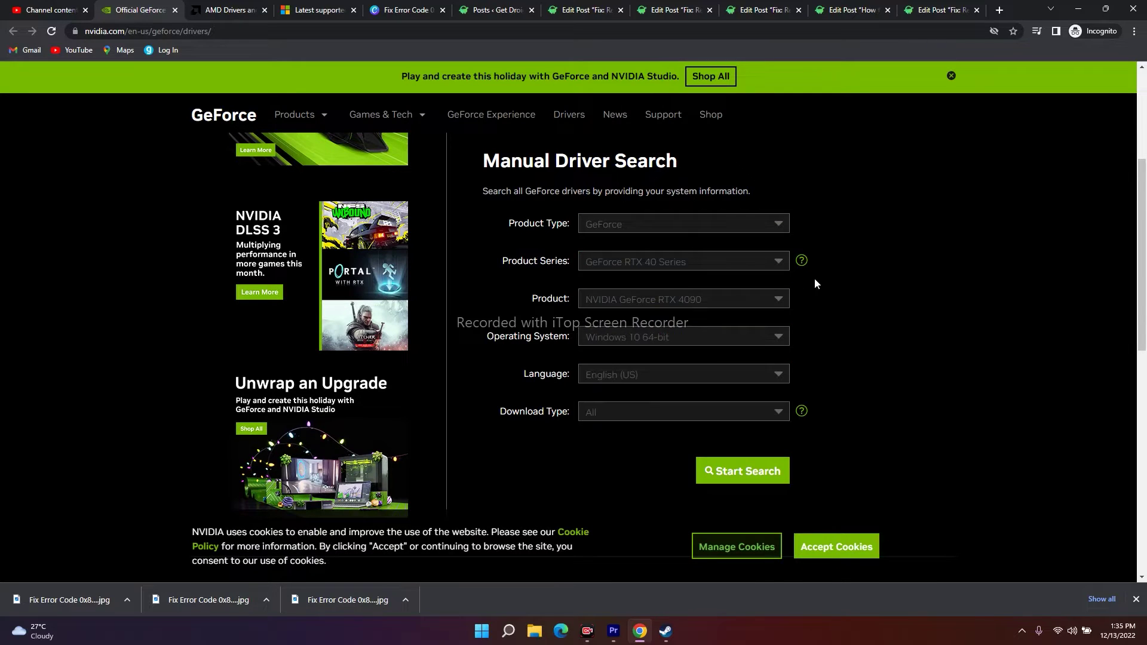
- Check the operating system options, keep Windows 10 64-bit, and run the driver search to view its results
scroll(598, 204, down, 2)
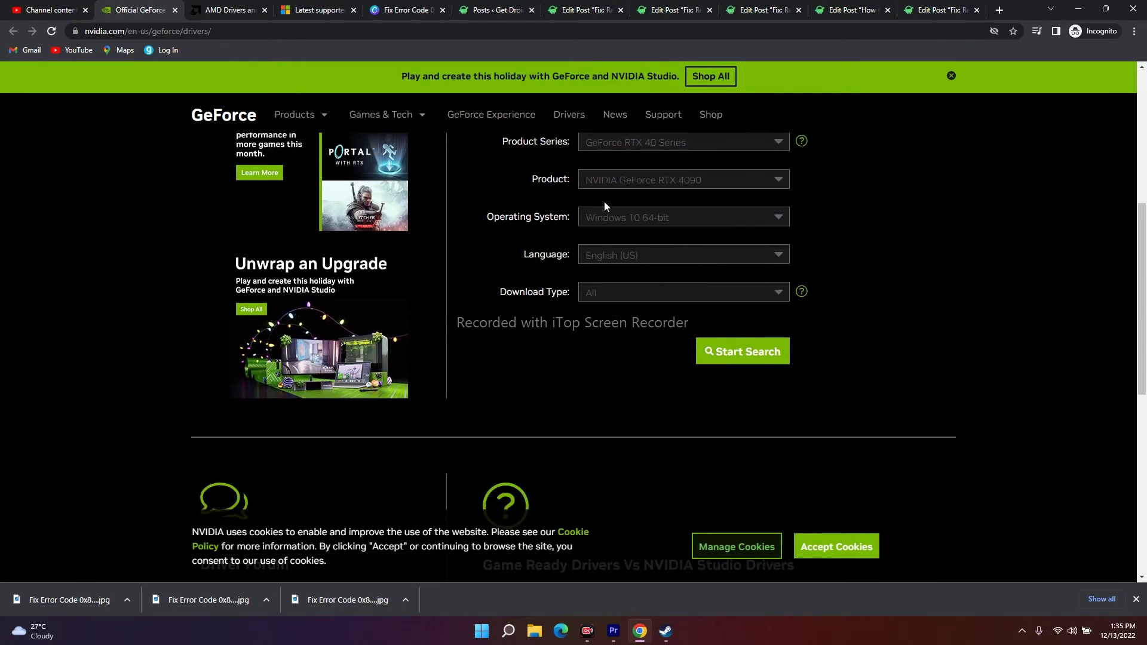
click(651, 223)
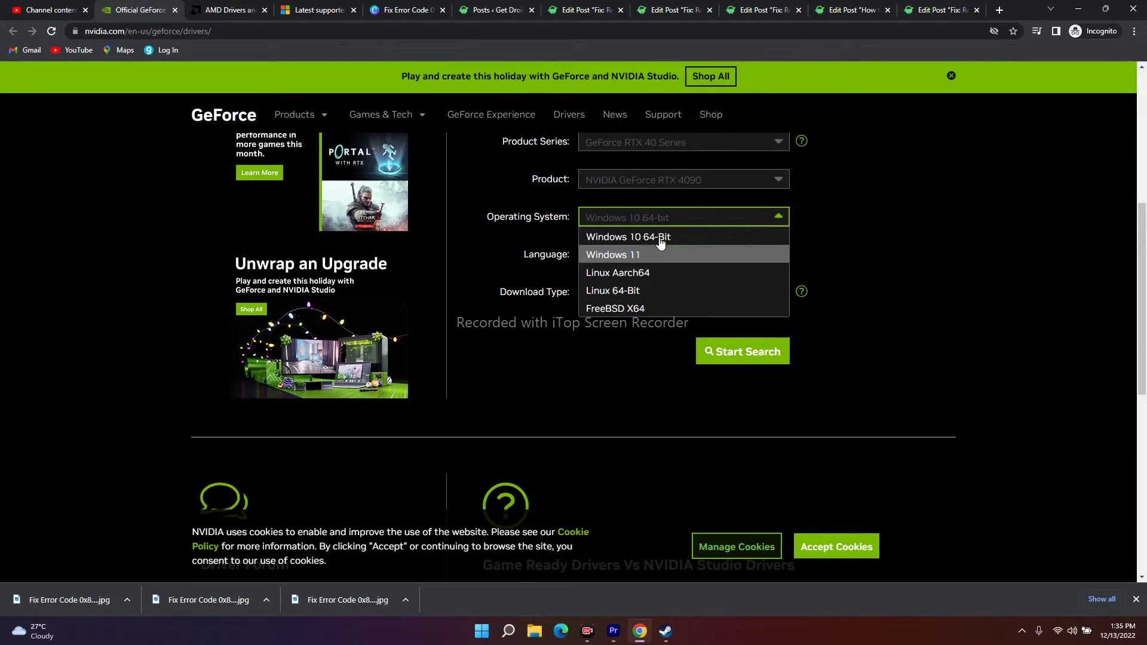
click(983, 246)
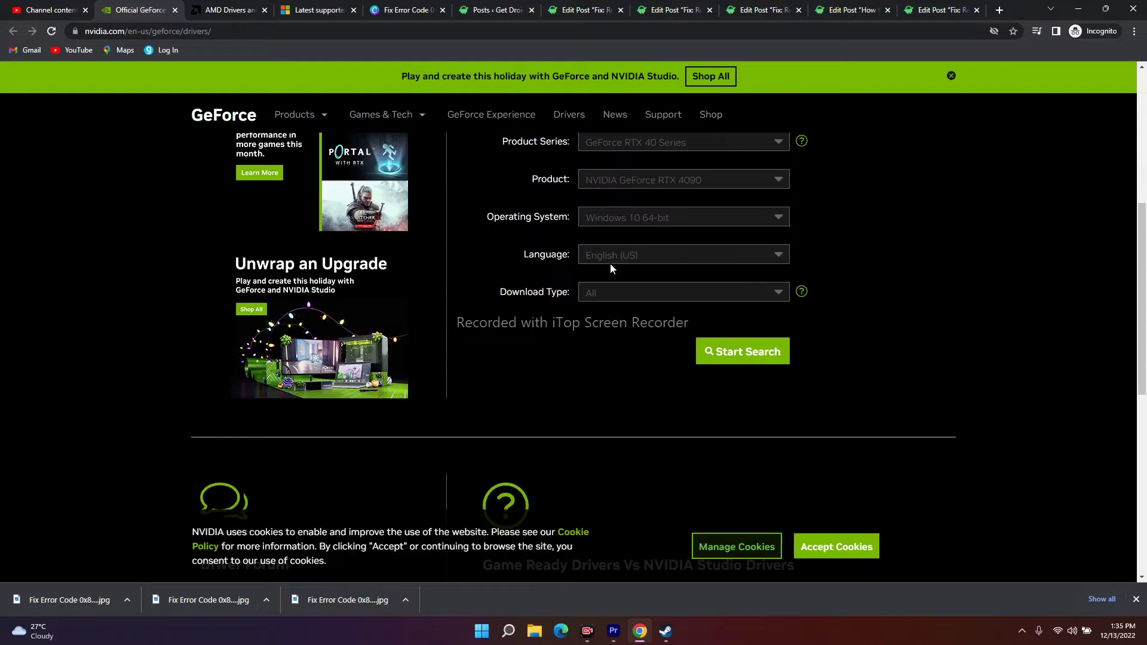
click(743, 357)
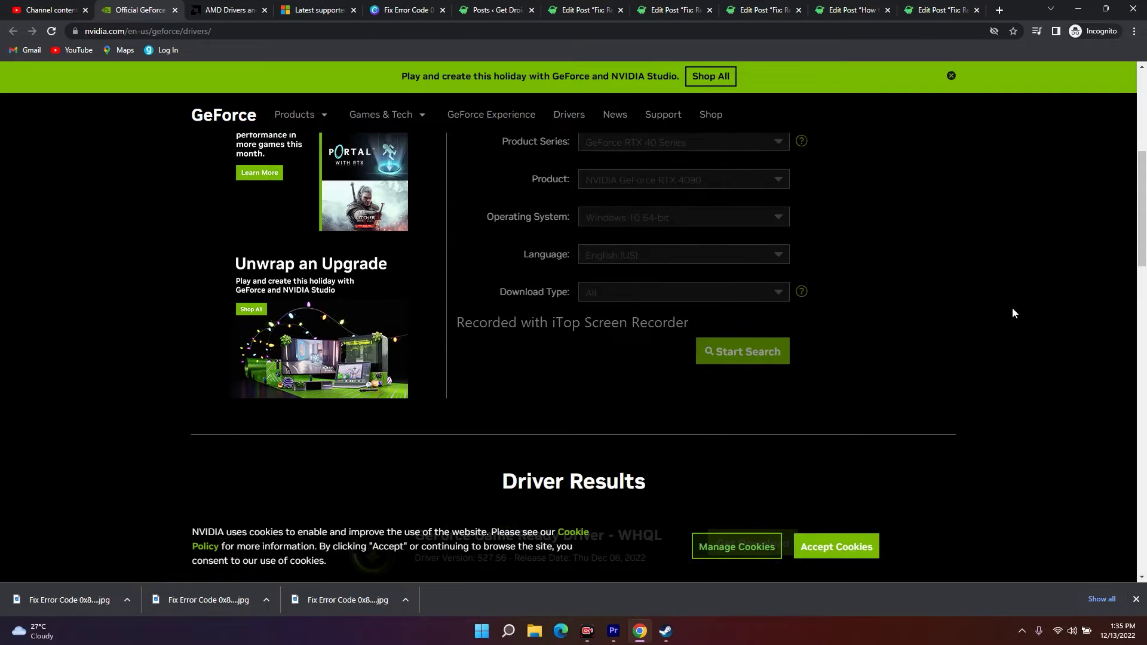
scroll(1013, 308, down, 6)
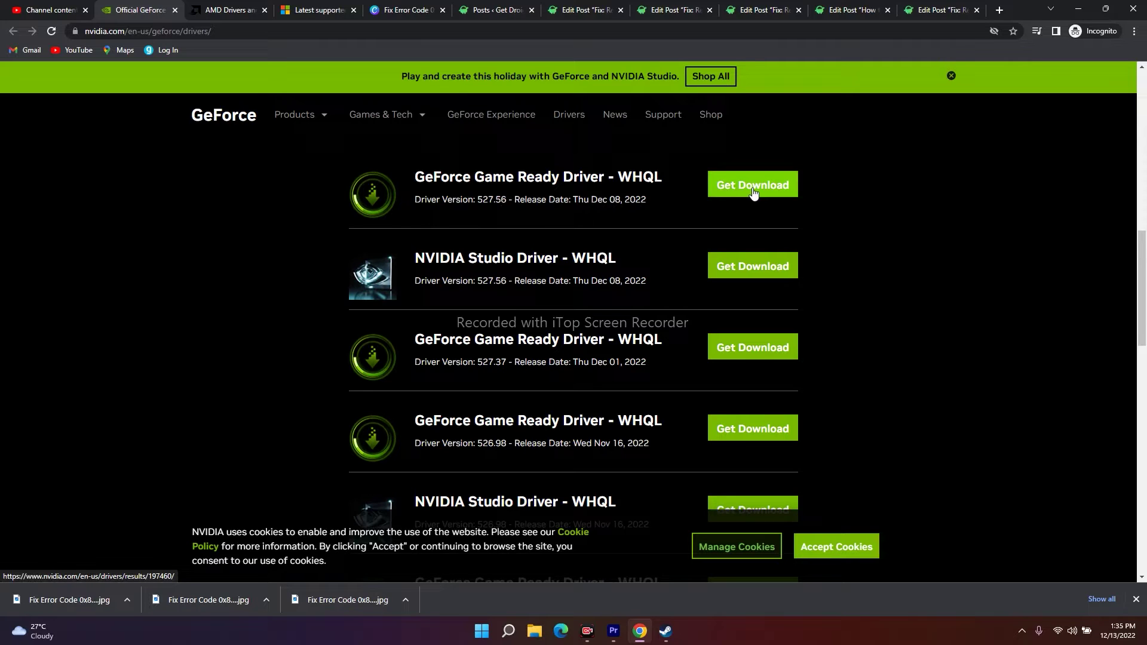
- On AMD's driver support page, select Graphics, AMD Radeon RX 6000M Series and RX 6700M, and submit the product selection
click(218, 9)
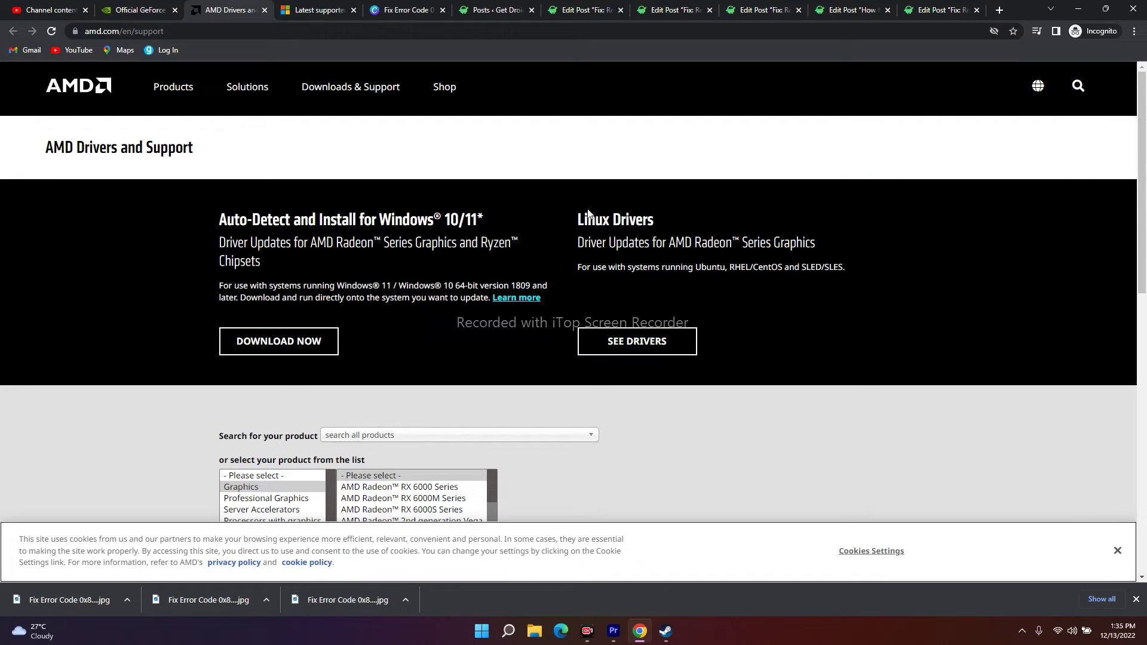
scroll(136, 199, down, 4)
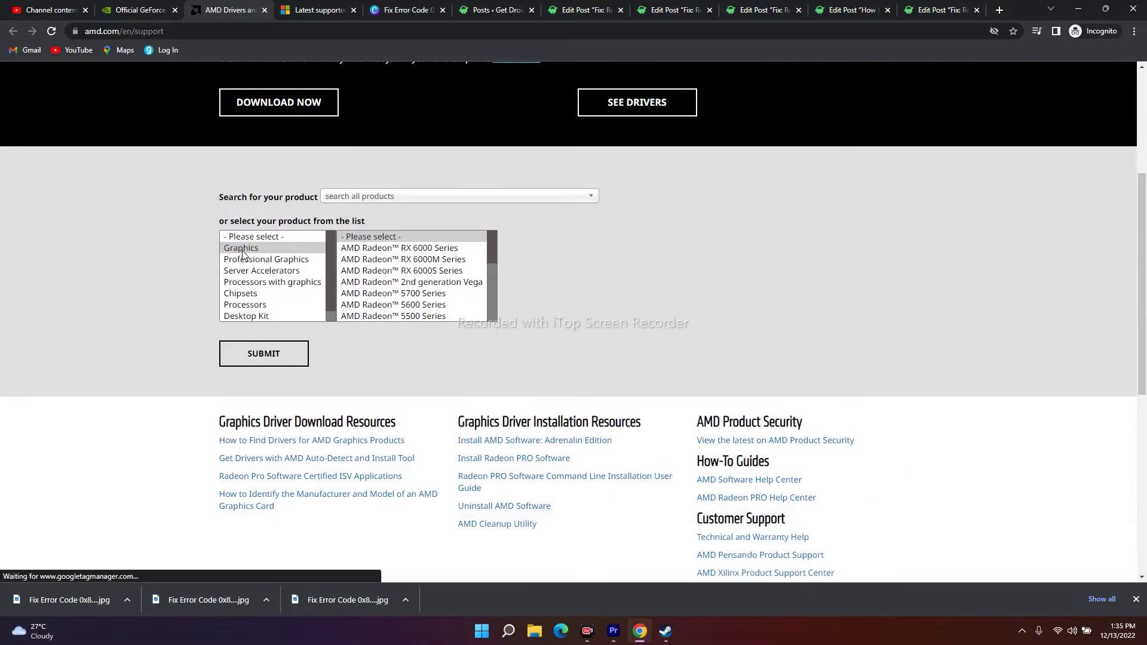
click(243, 251)
click(420, 260)
click(548, 250)
click(681, 261)
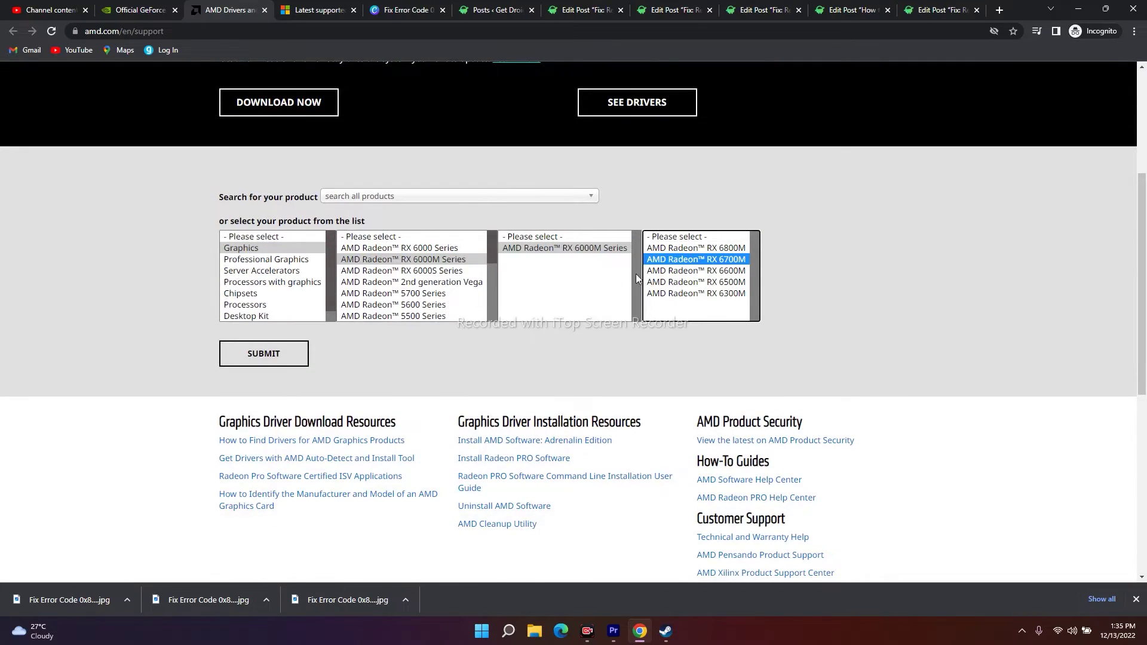
click(266, 353)
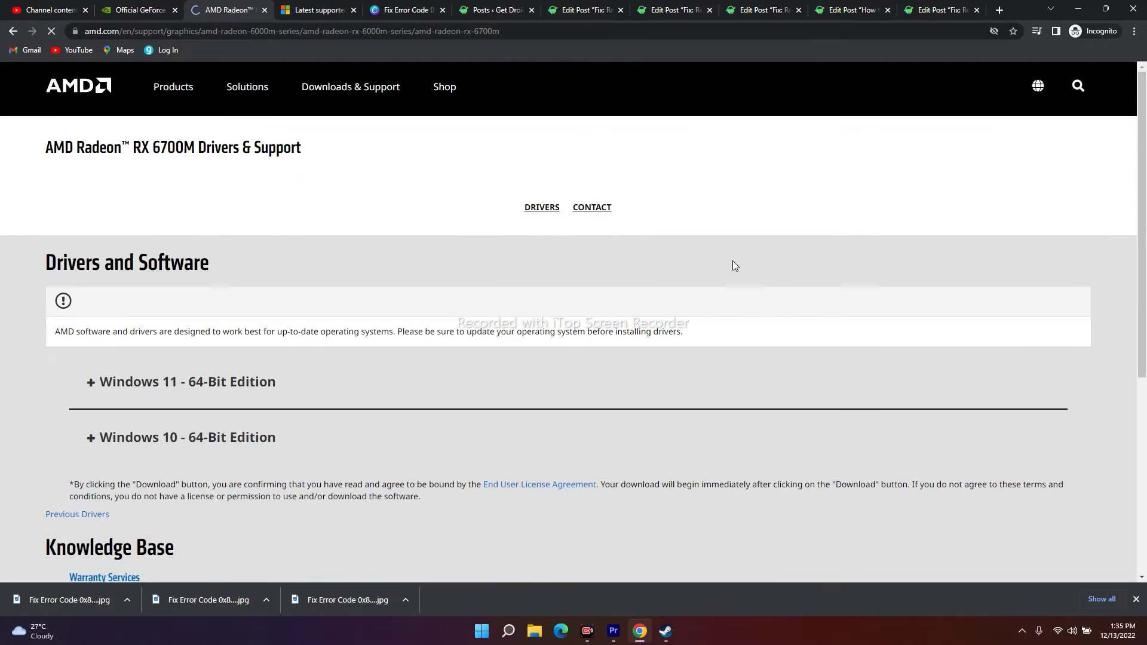
- Look at the Windows 11 and Windows 10 64-bit driver lists, collapse both sections, and minimize the browser
scroll(450, 210, down, 2)
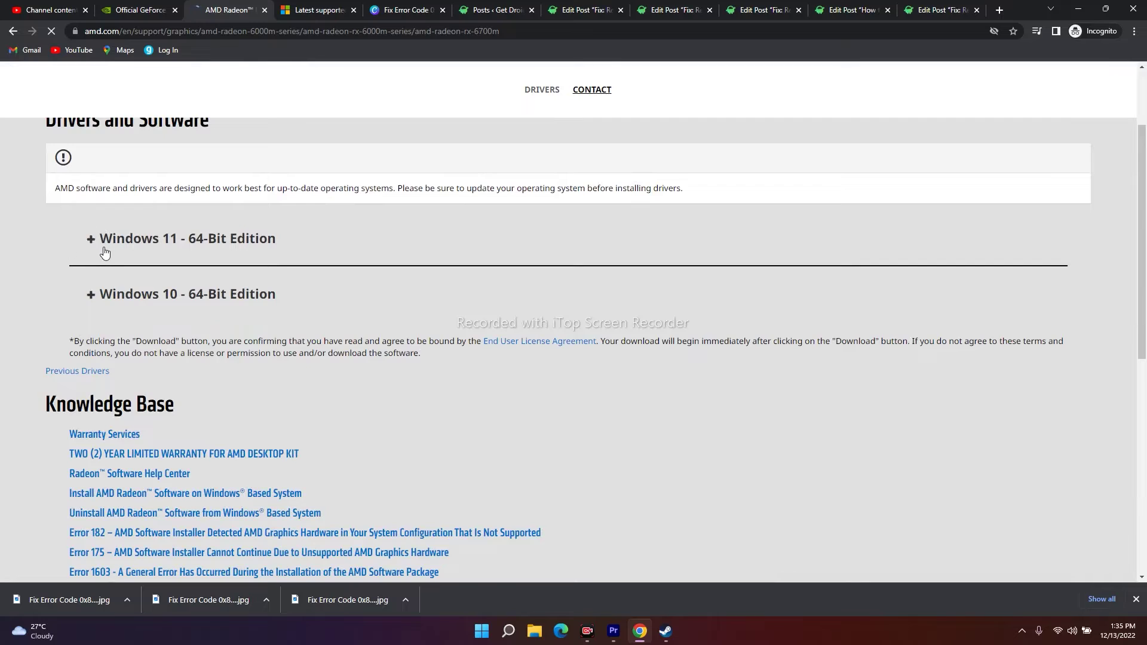
click(92, 240)
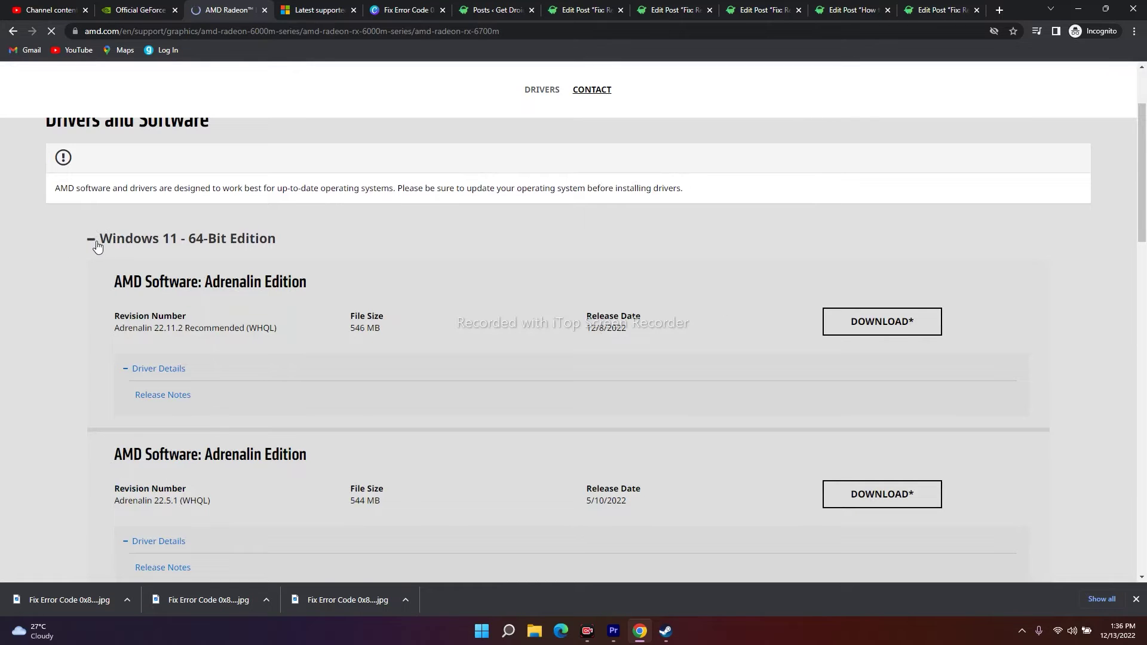
click(96, 245)
click(90, 298)
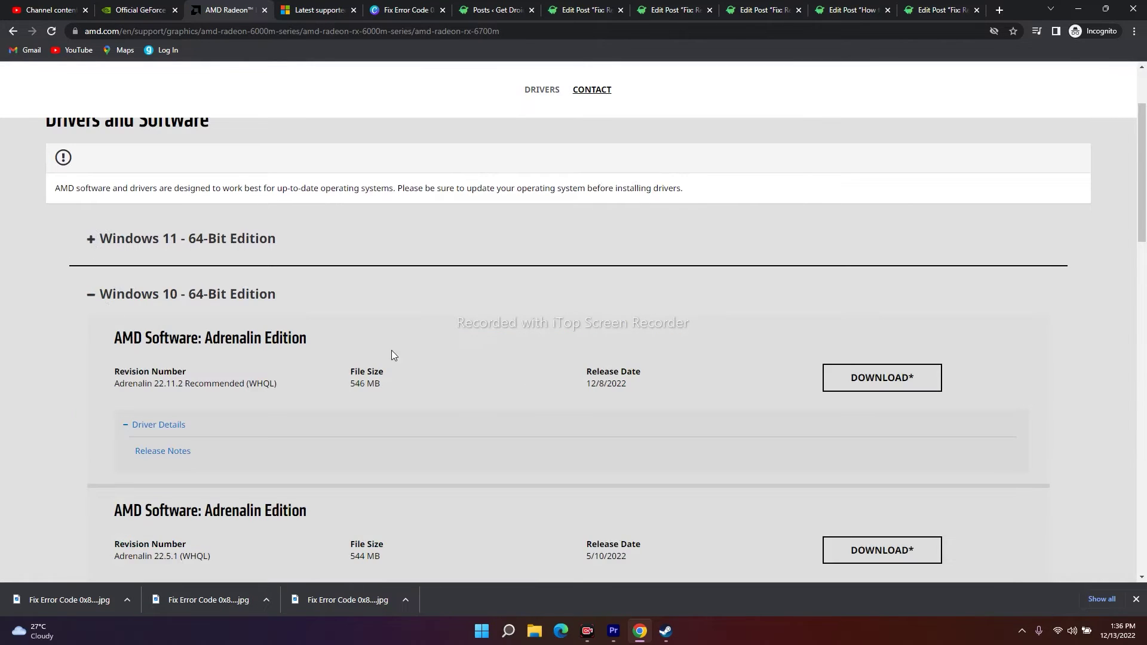
click(91, 298)
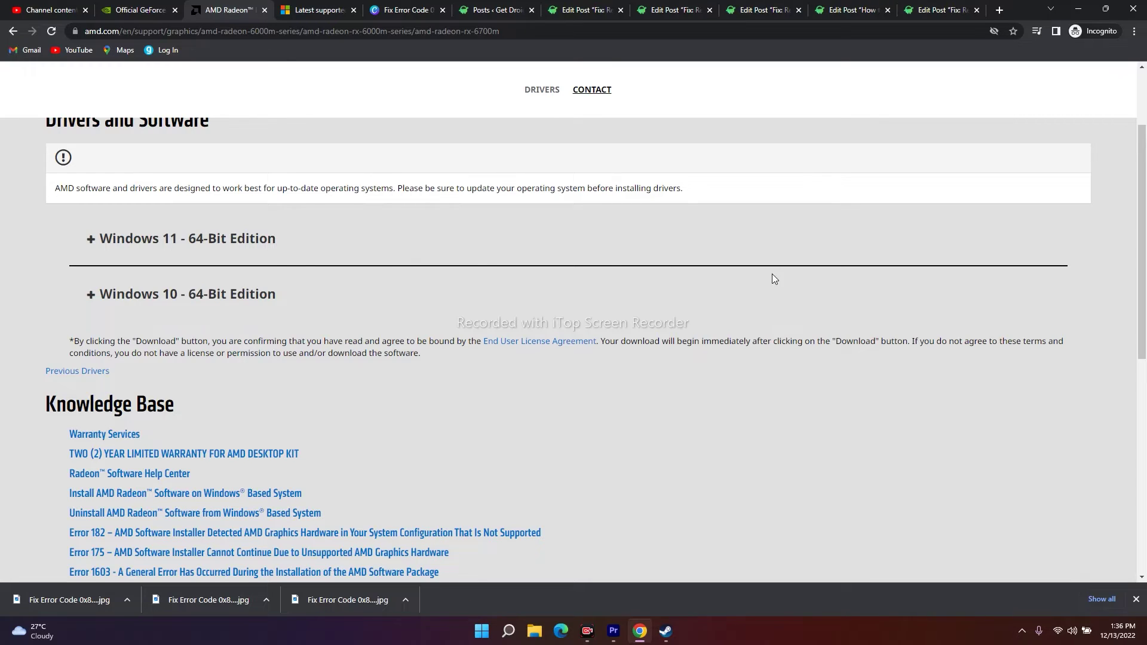
click(1077, 9)
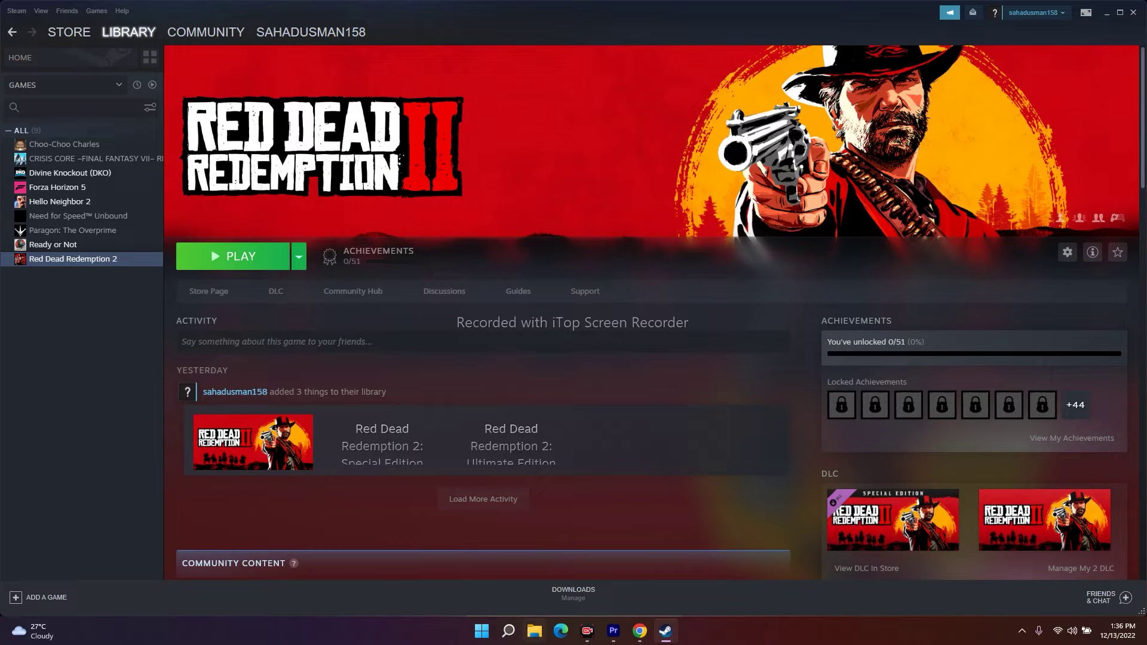
- Open the Steam properties of Red Dead Redemption 2 and browse to its local files folder
right_click(67, 262)
click(85, 335)
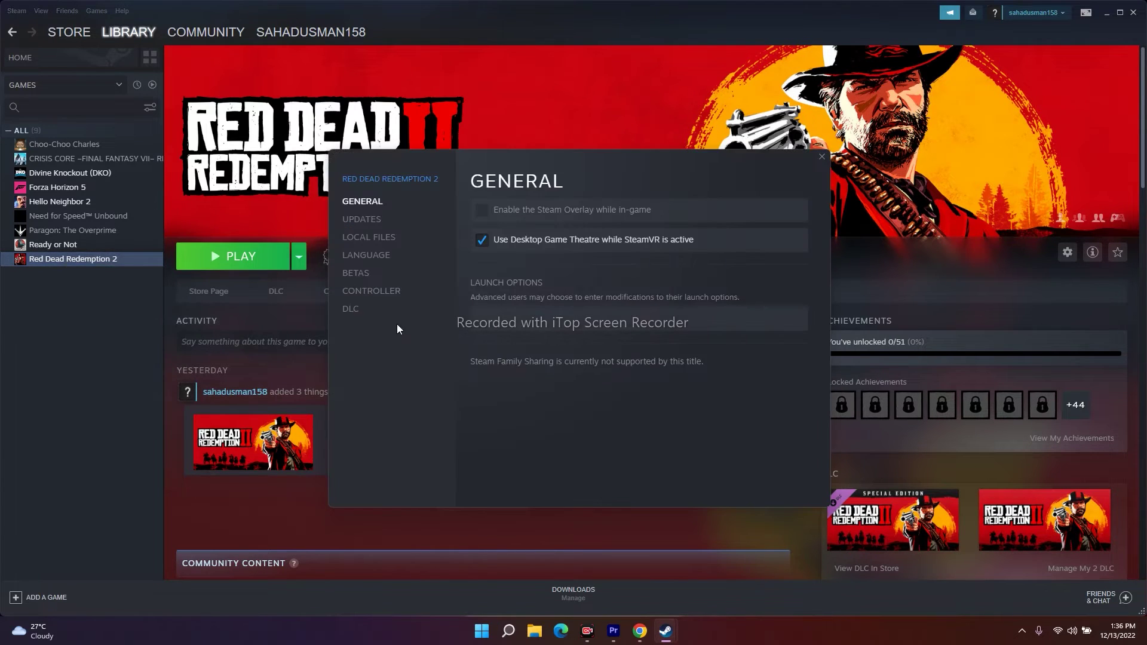
click(376, 244)
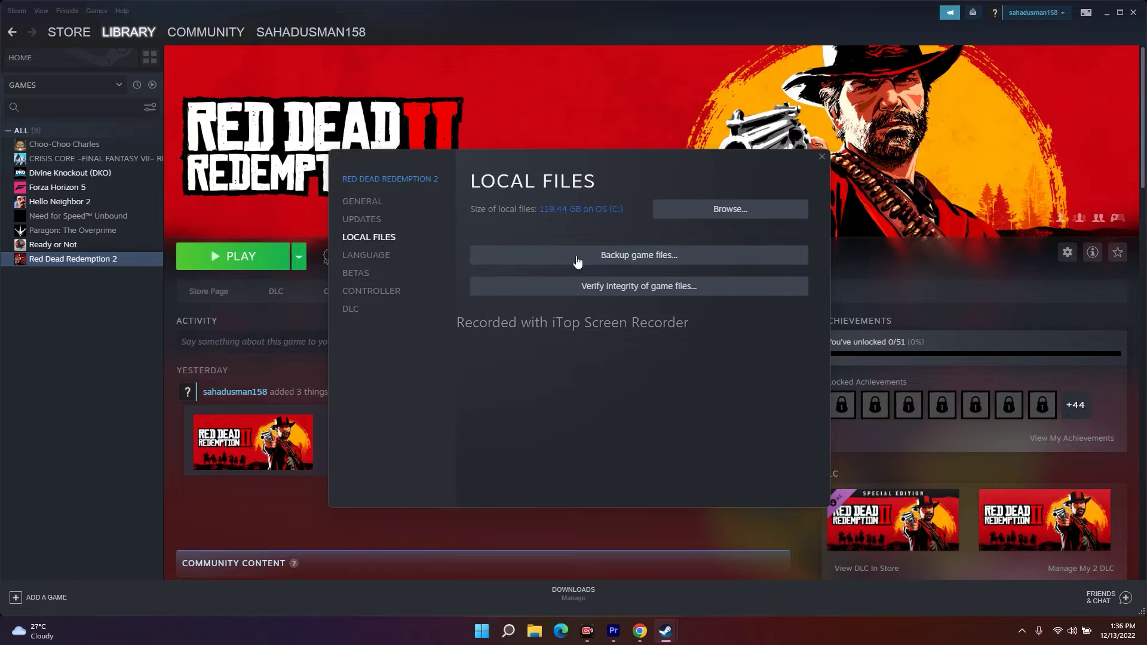
click(758, 214)
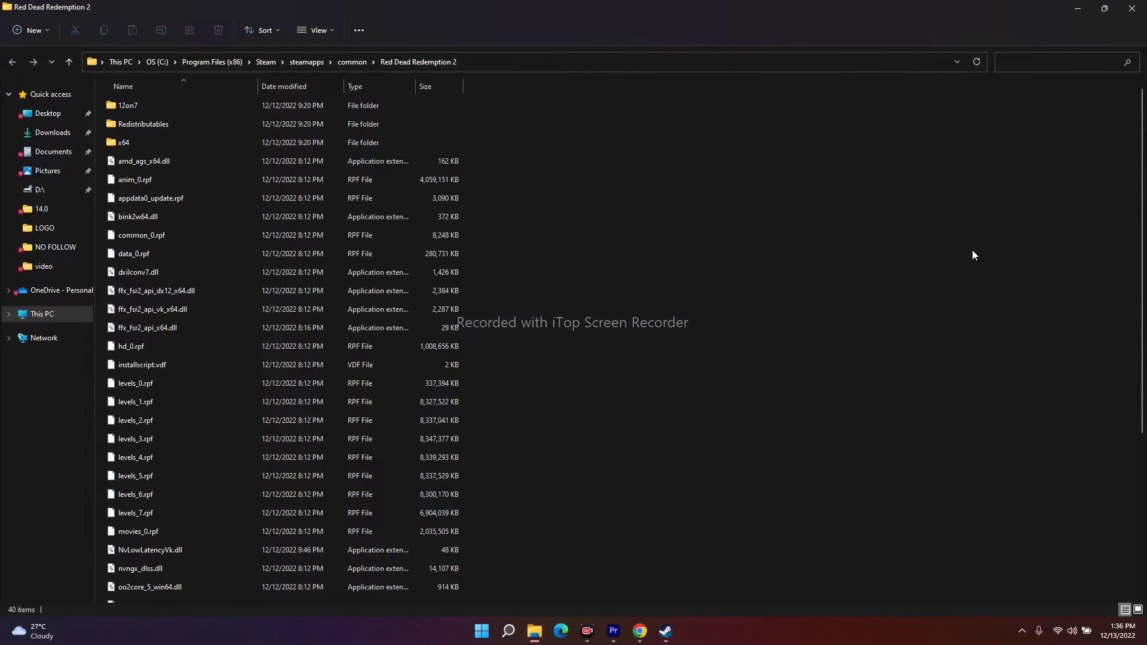
- In the RDR2 application's compatibility properties, enable running the program as an administrator and apply the change
scroll(836, 247, down, 4)
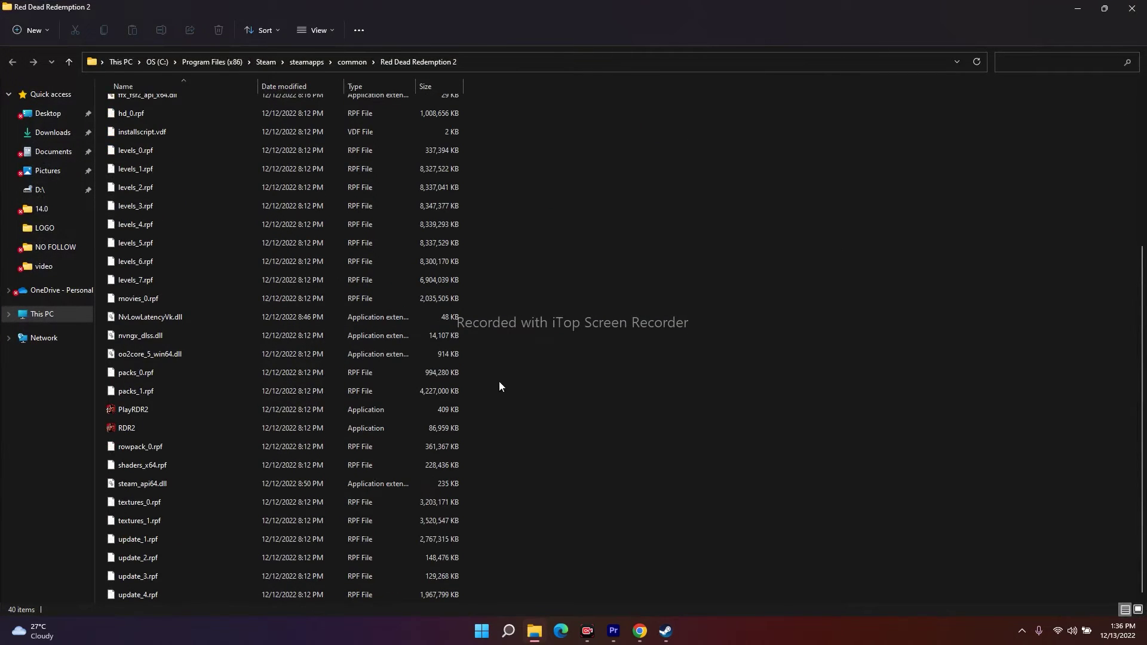
click(154, 428)
right_click(156, 428)
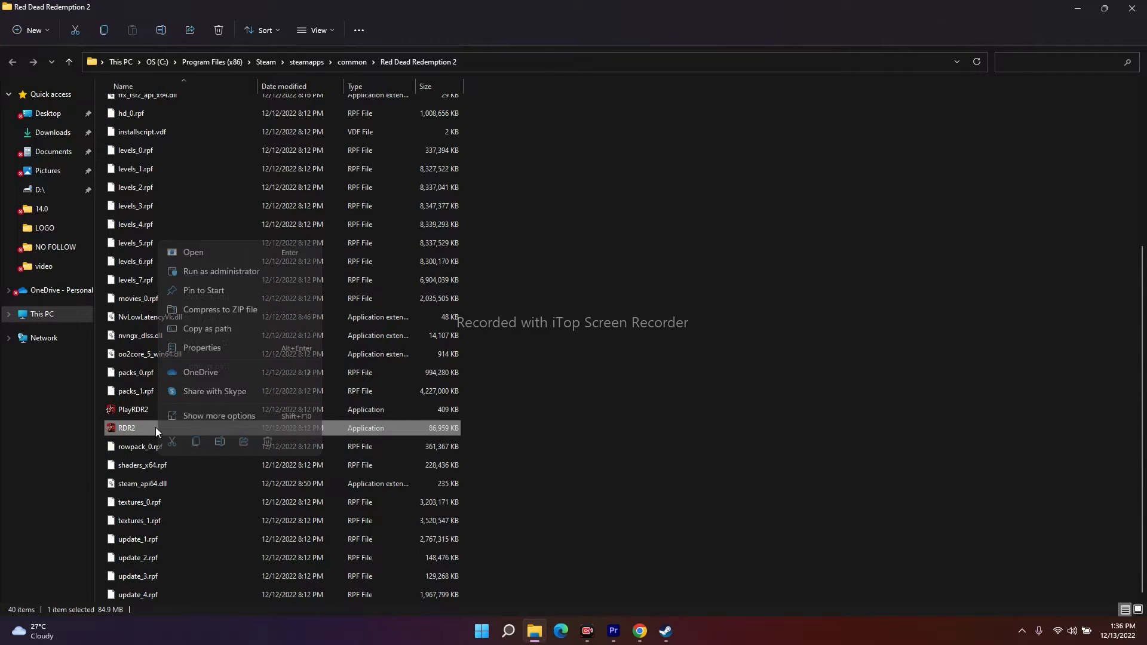
click(203, 418)
click(256, 410)
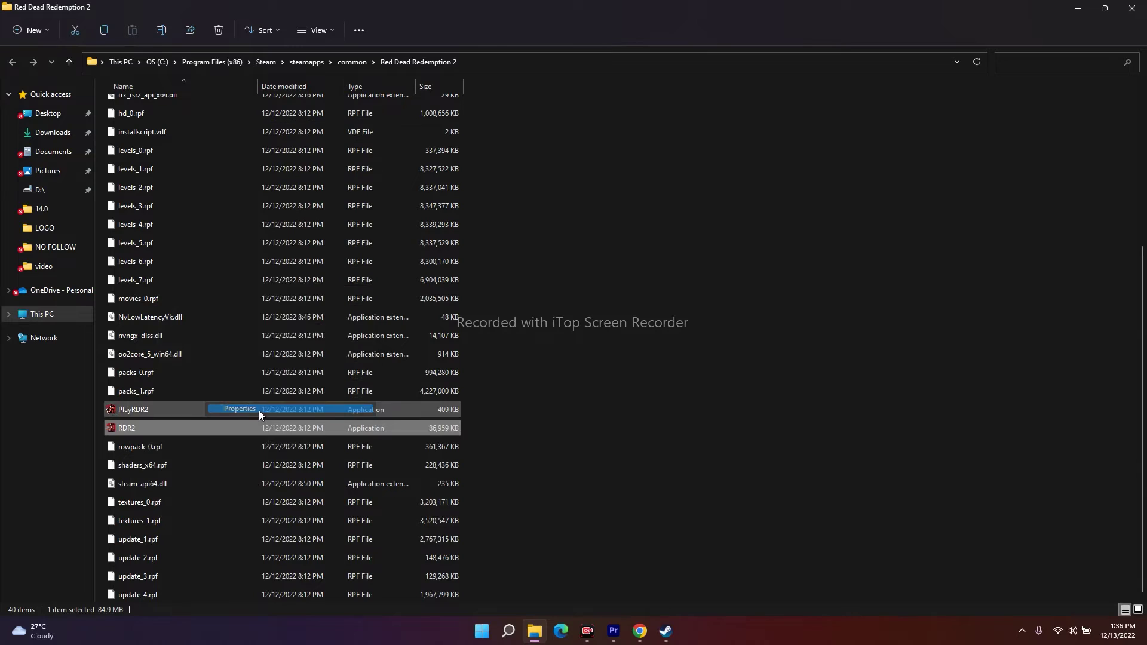
click(277, 315)
drag(303, 286, 740, 151)
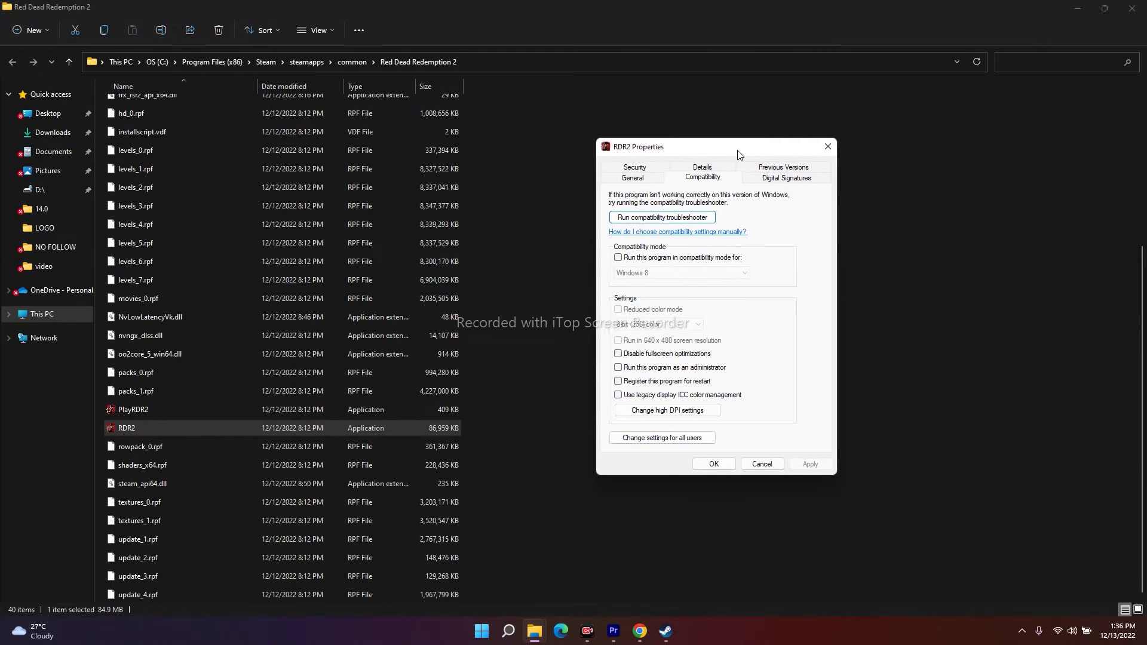
click(619, 367)
click(810, 464)
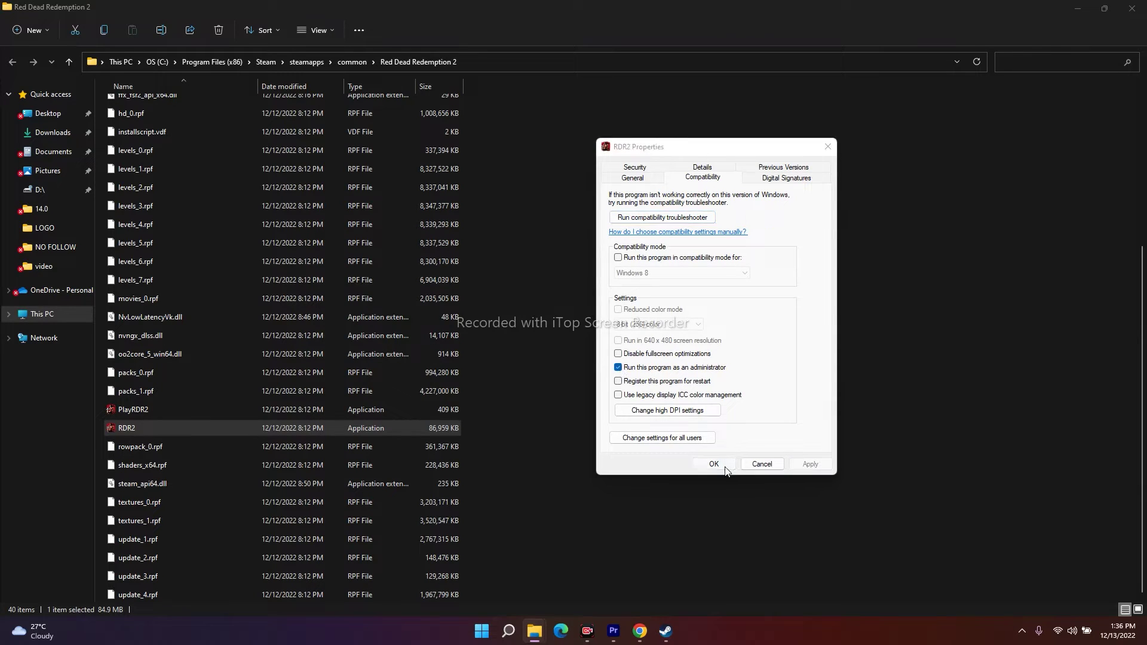
click(714, 465)
click(672, 125)
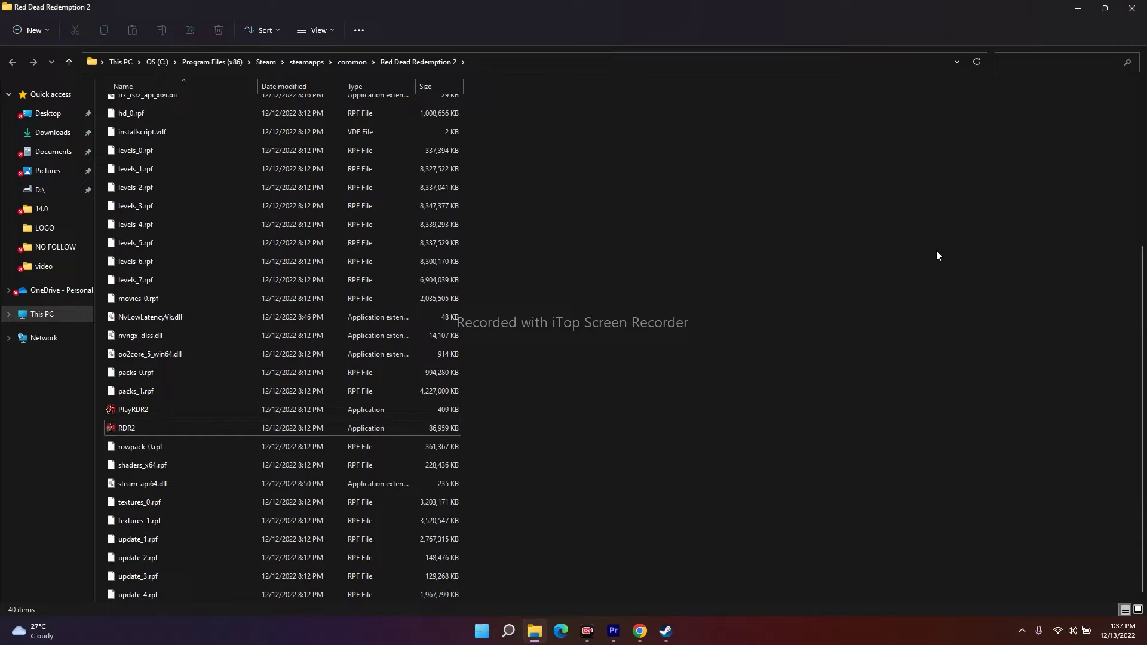
- Check the game's page in the Steam library, and close its install folder and properties windows
click(666, 632)
click(647, 591)
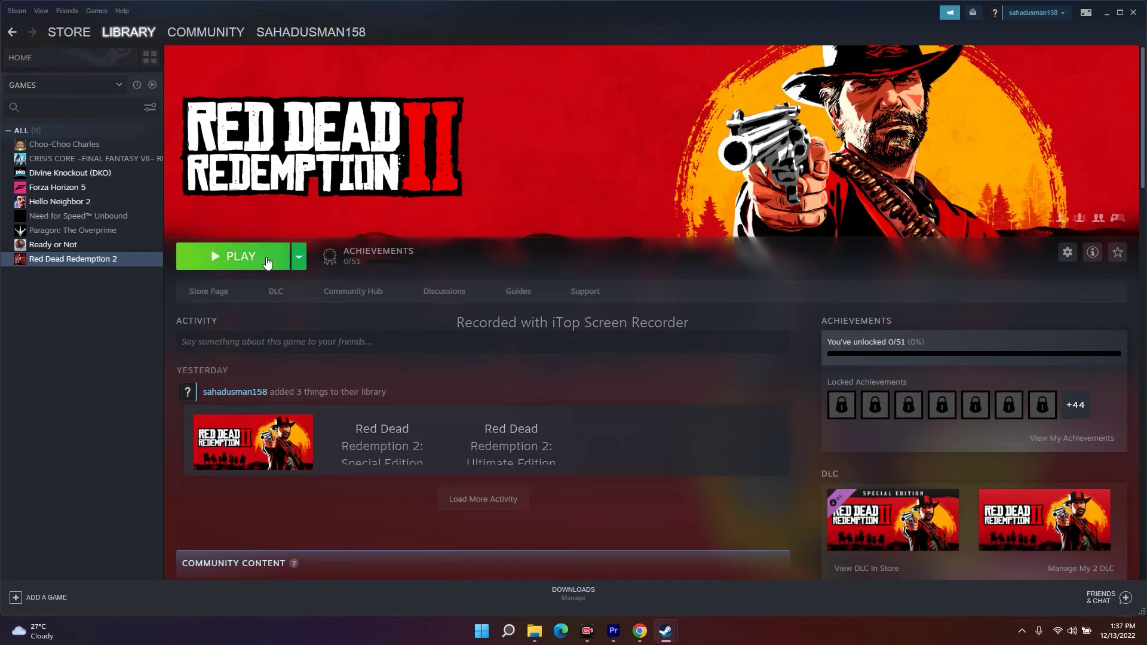
key(alt+Tab)
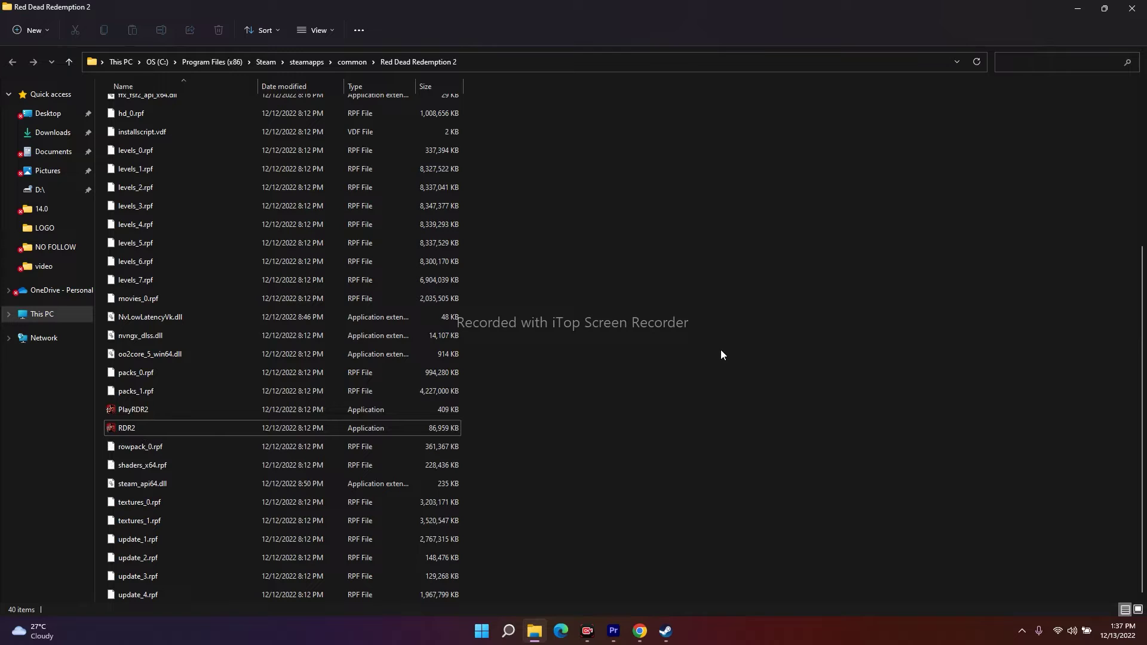
click(1133, 8)
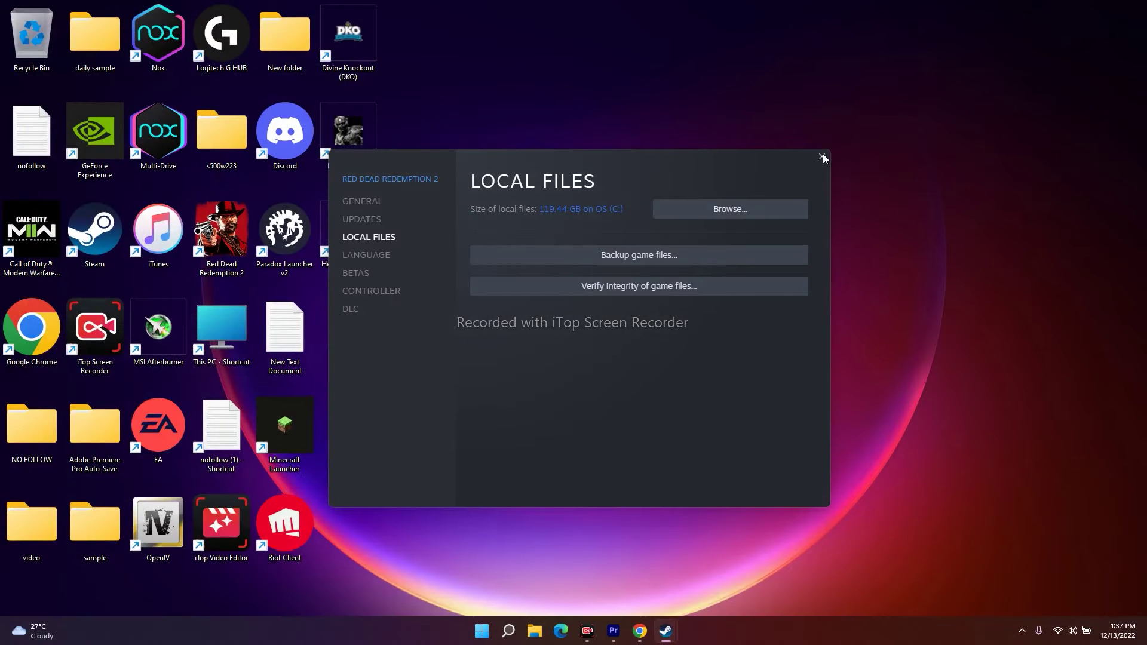
click(822, 157)
- In File Explorer, browse to C:\Program Files (x86)\Steam\steamapps\common\Red Dead Redemption 2
click(535, 631)
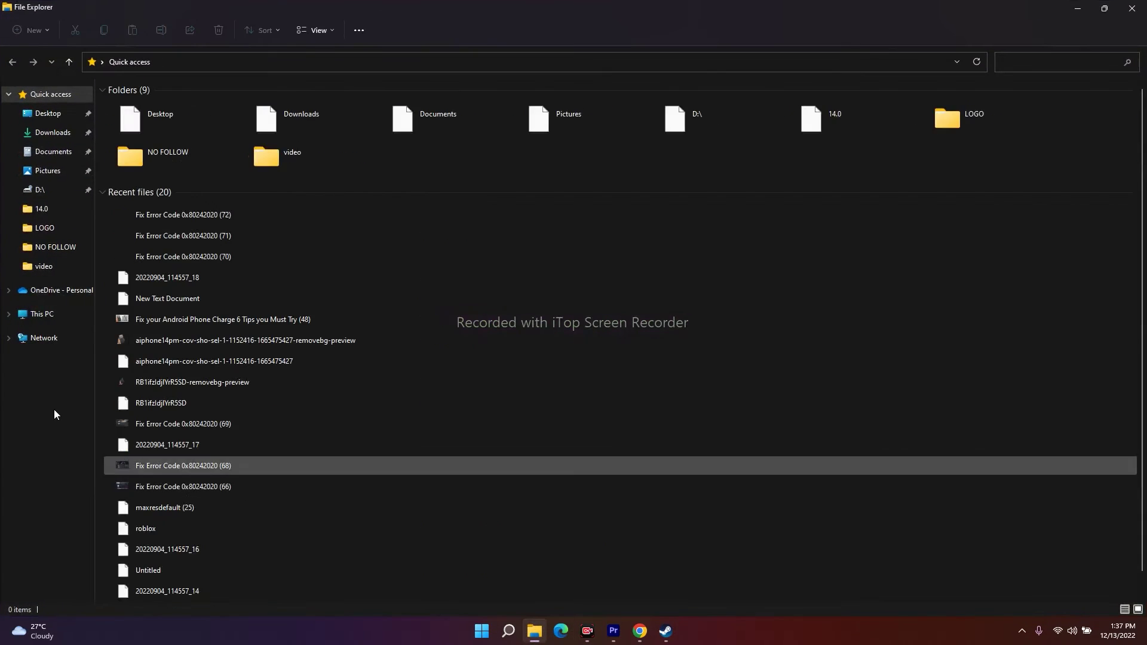
click(43, 315)
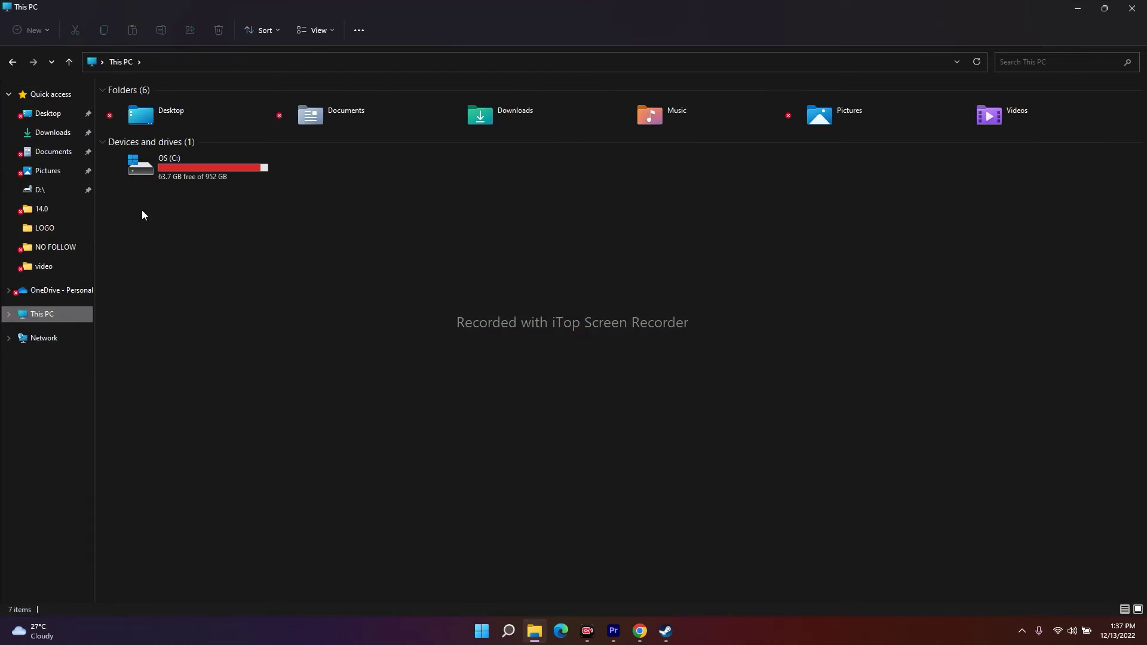
double_click(174, 166)
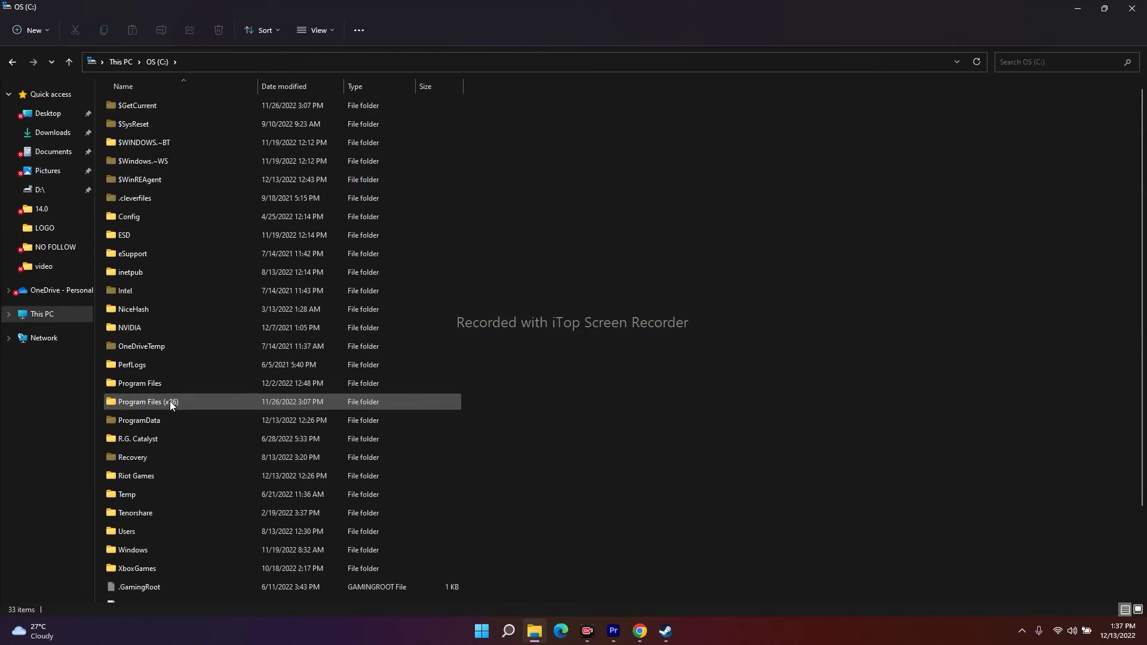
double_click(170, 402)
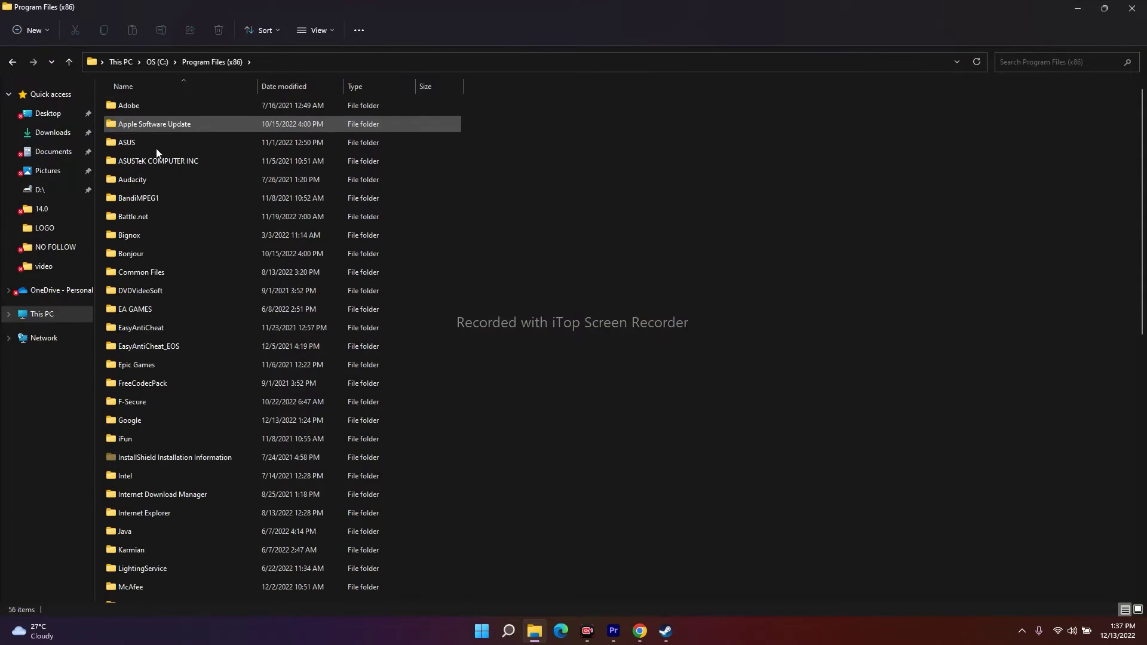
scroll(161, 361, down, 7)
scroll(158, 388, down, 3)
double_click(146, 377)
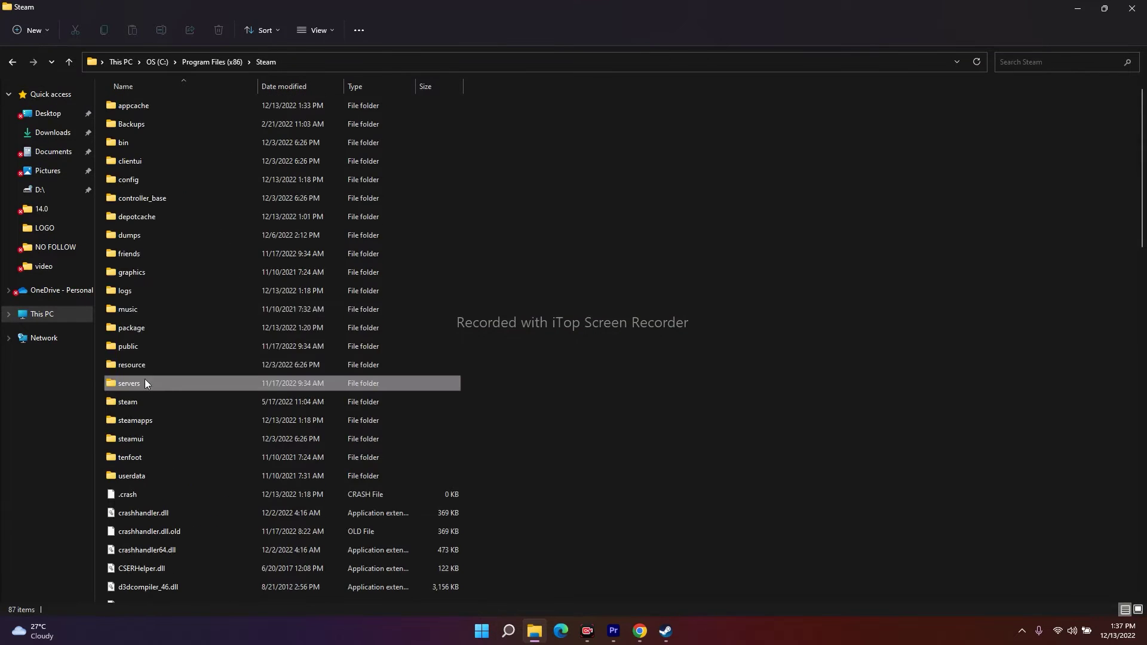
double_click(148, 420)
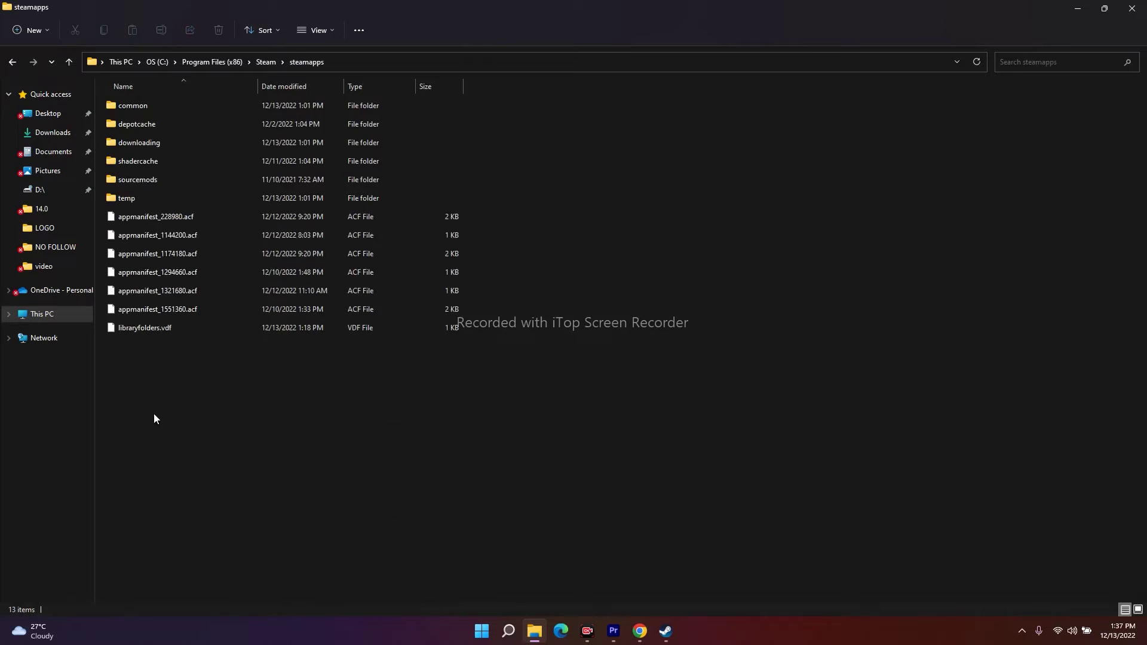
double_click(148, 107)
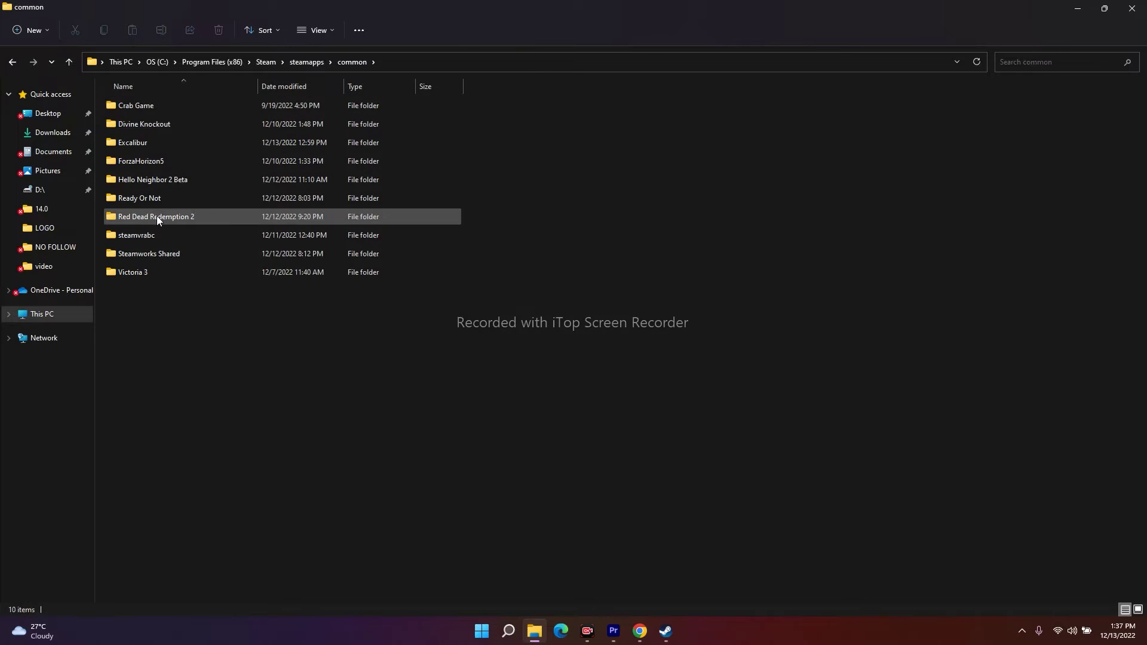
double_click(157, 217)
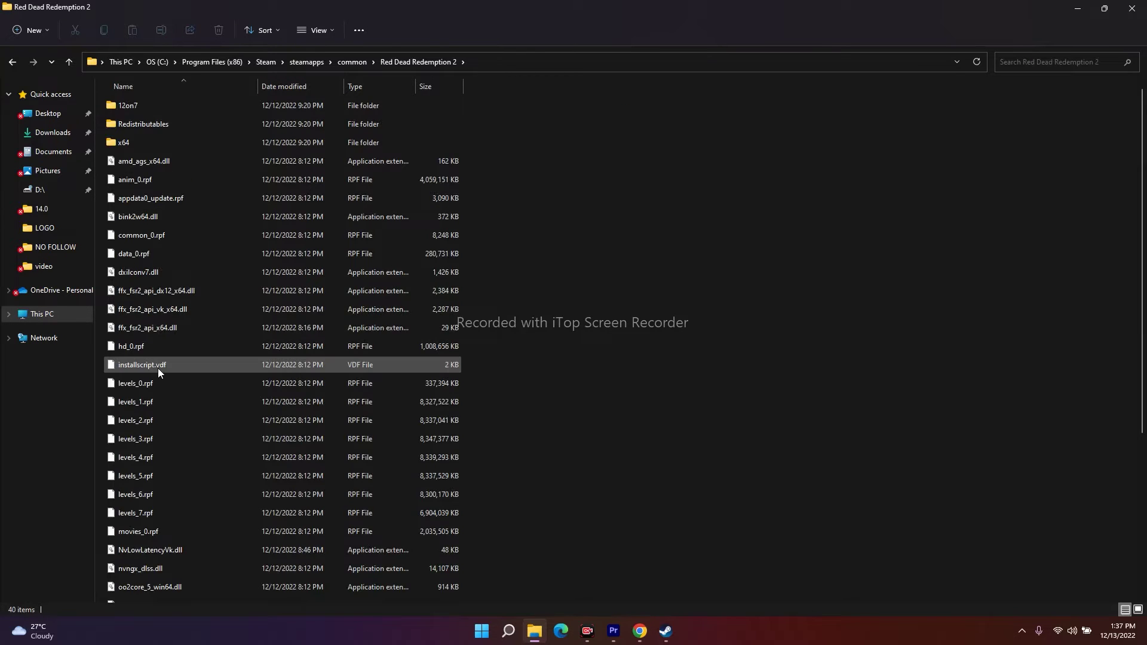
- Locate and select the RDR2 application in the game folder, and close File Explorer
scroll(157, 369, down, 4)
scroll(157, 369, down, 1)
click(156, 426)
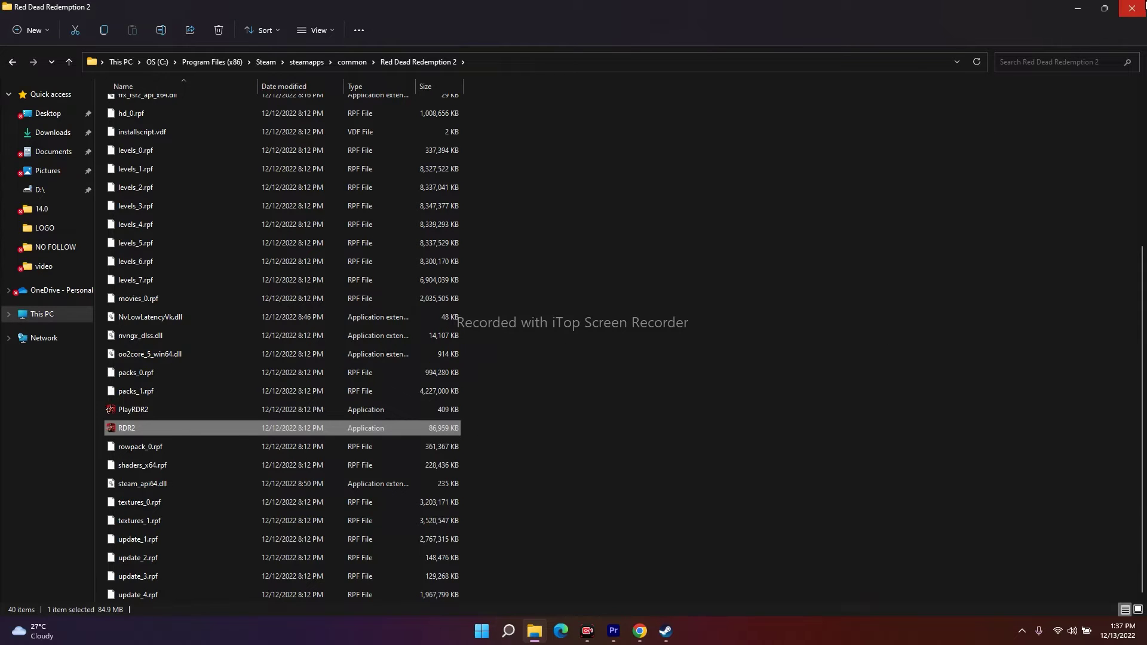
click(1131, 8)
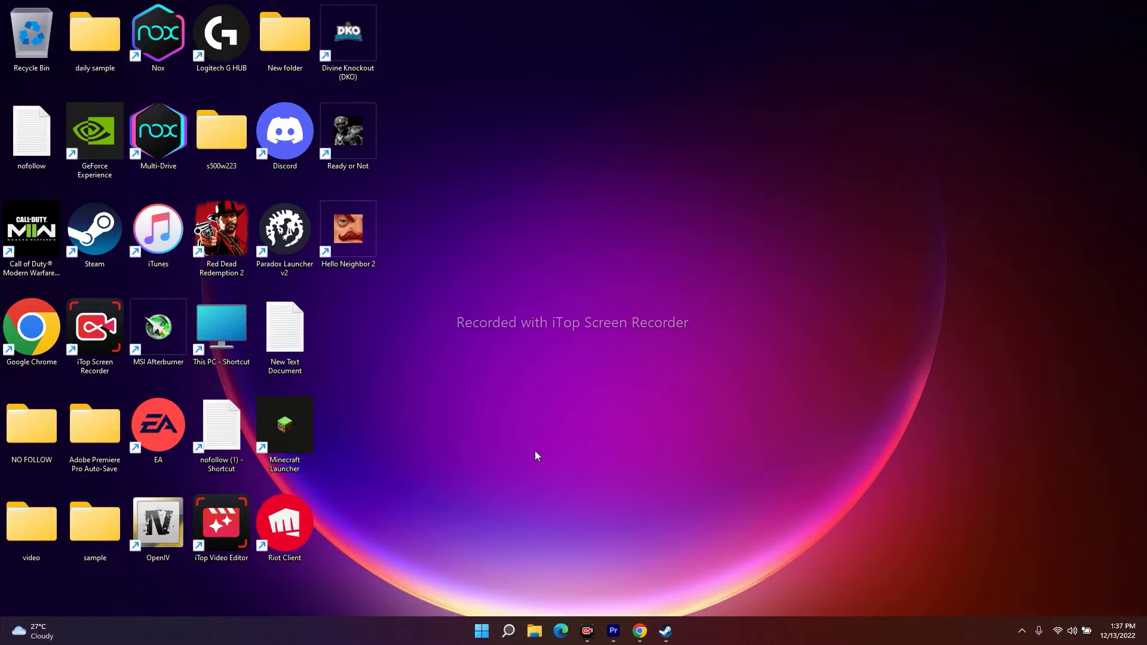
- Open the Windows Graphics settings and look through the custom options and the list of apps
click(509, 631)
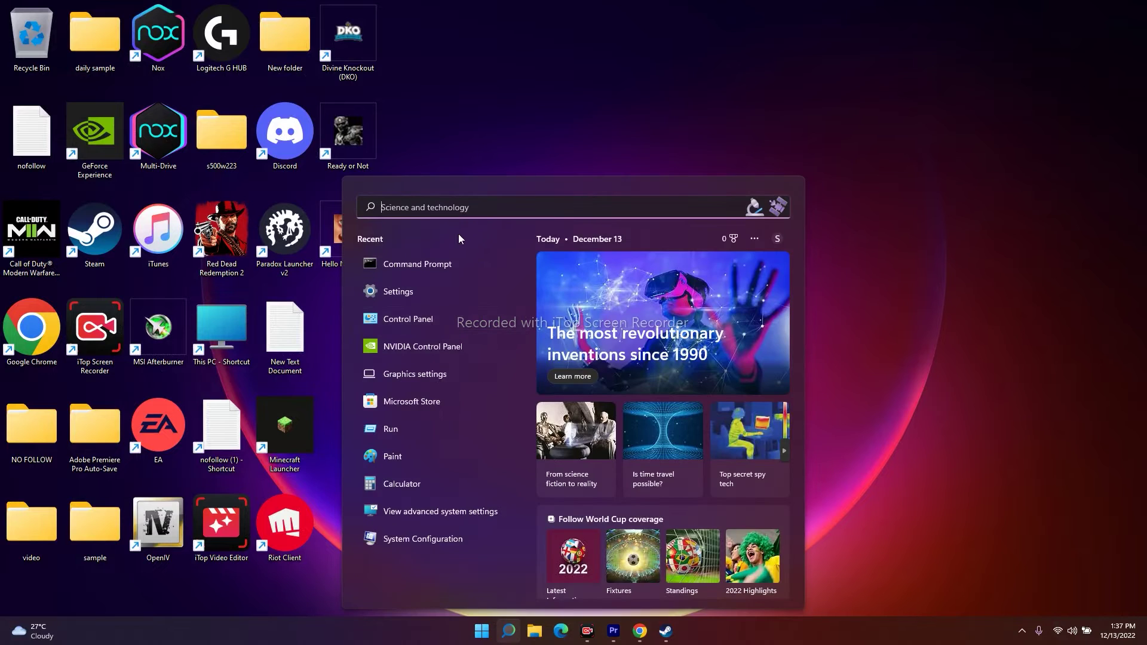
click(444, 375)
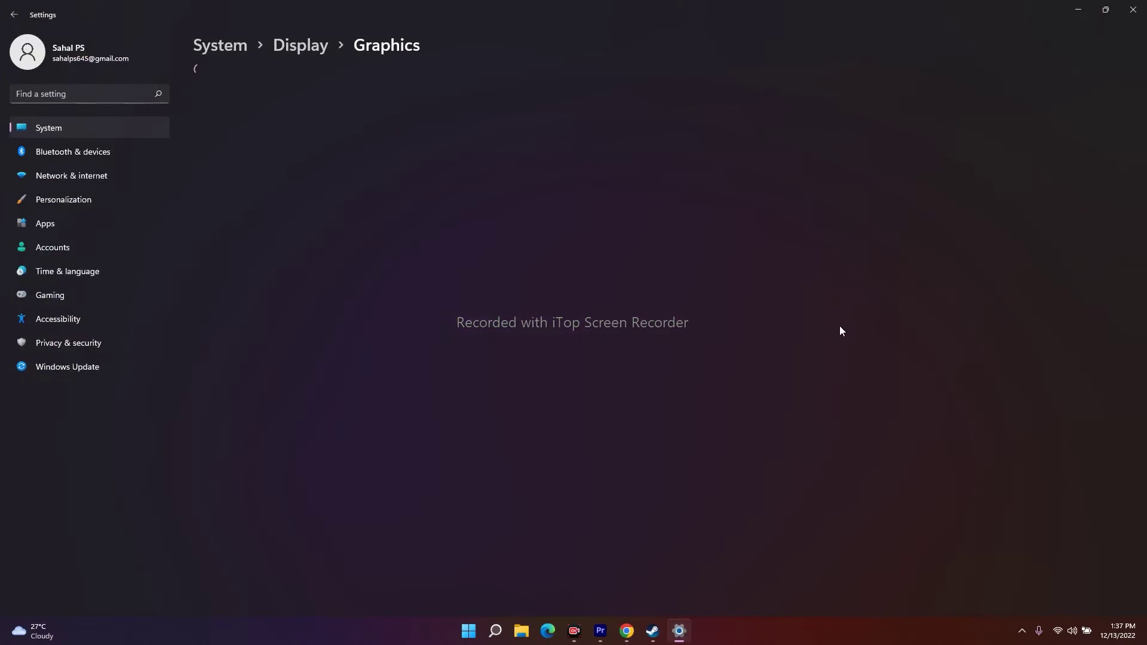
scroll(871, 267, down, 3)
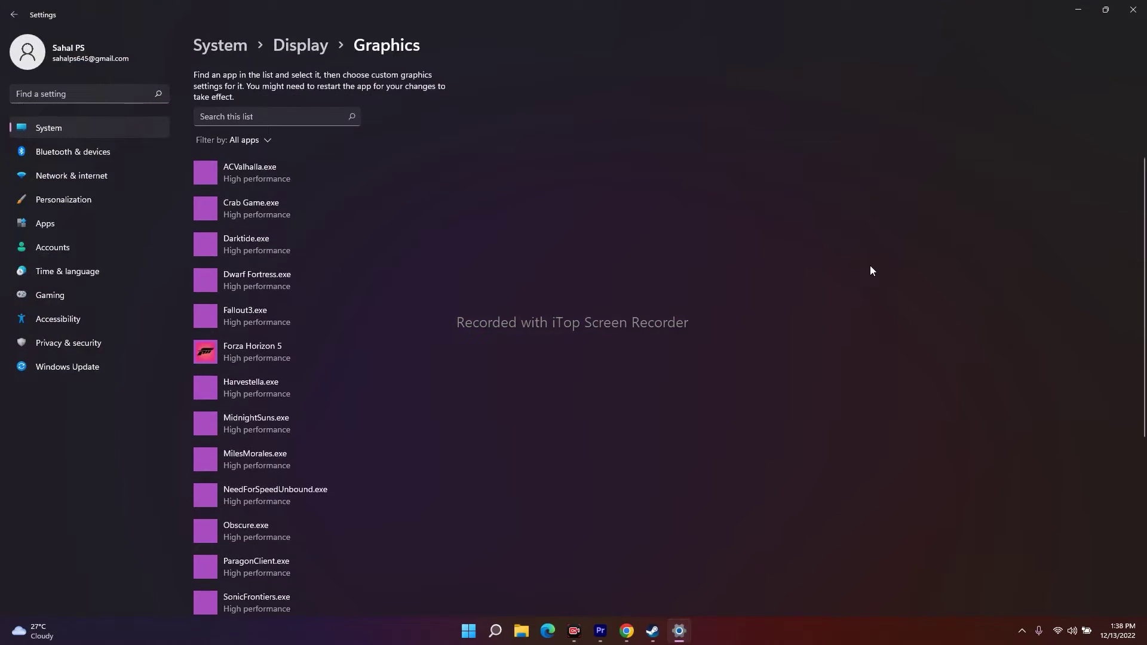
scroll(539, 221, down, 8)
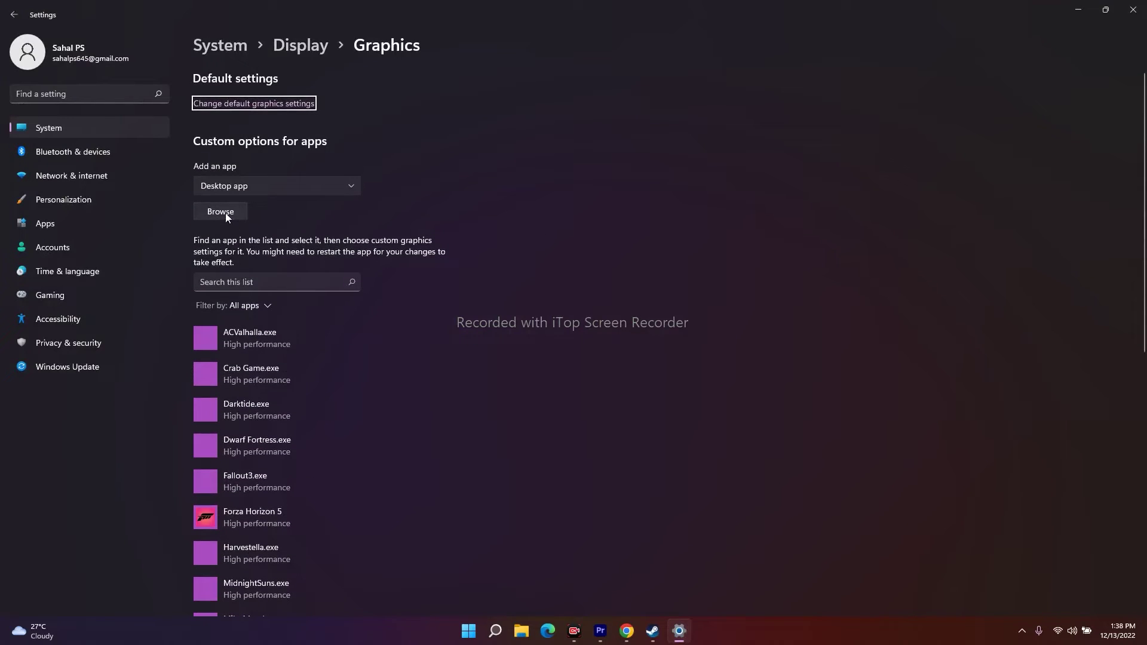
- Start adding a desktop app to the custom graphics options and browse to C:\Program Files (x86)\Steam
click(224, 213)
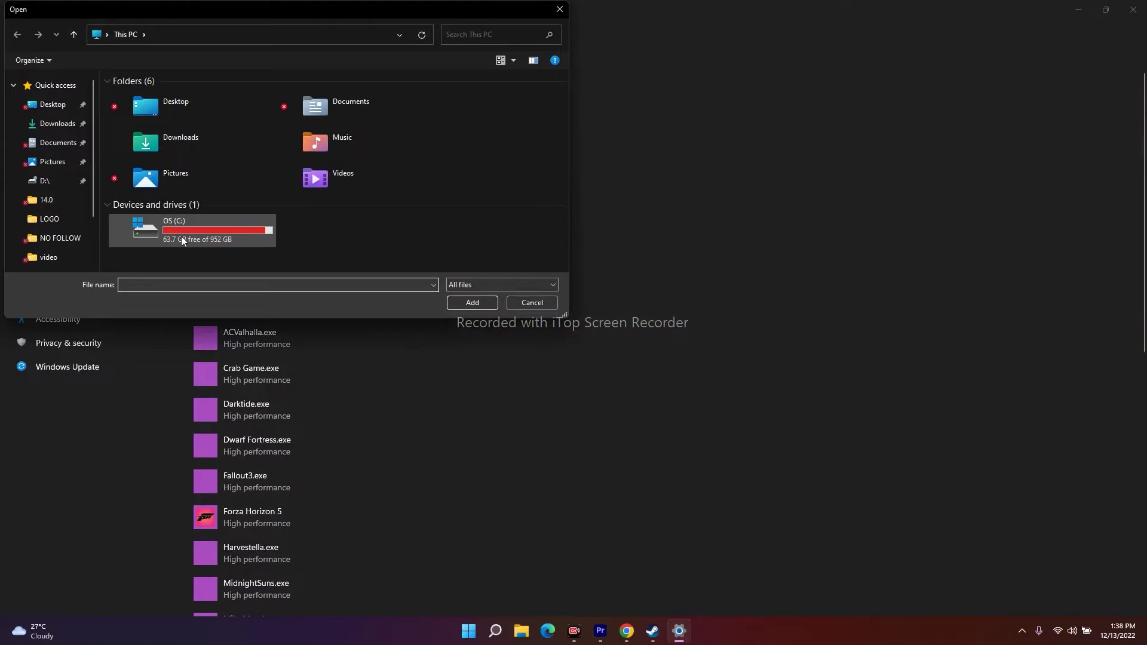
double_click(214, 234)
scroll(217, 170, down, 3)
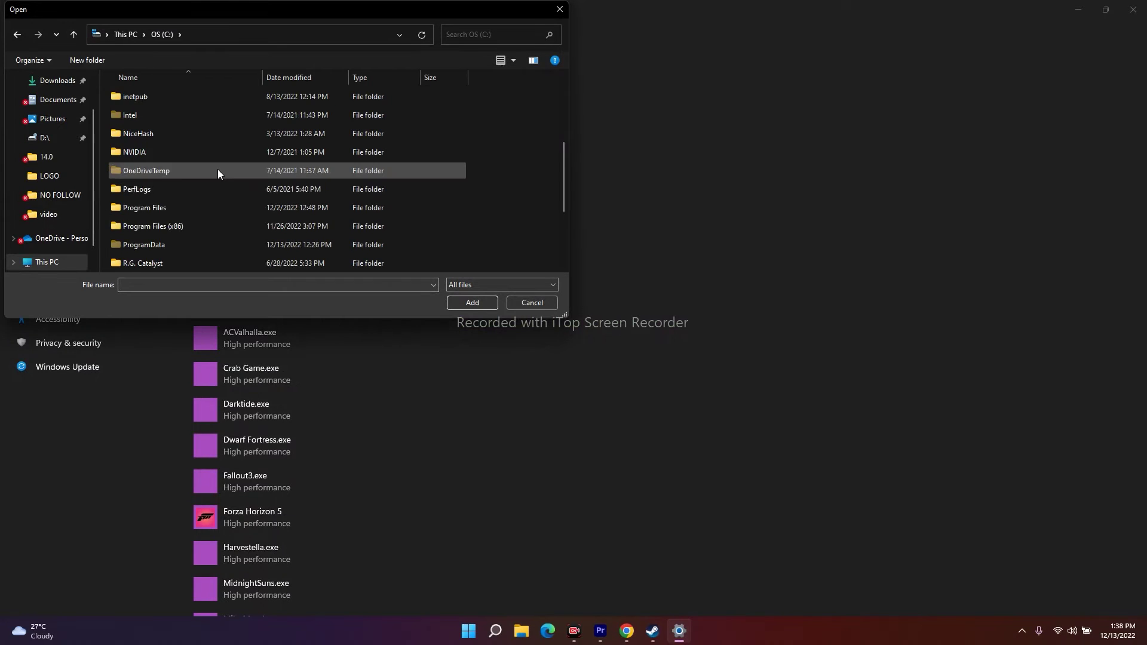
double_click(195, 226)
scroll(205, 185, down, 5)
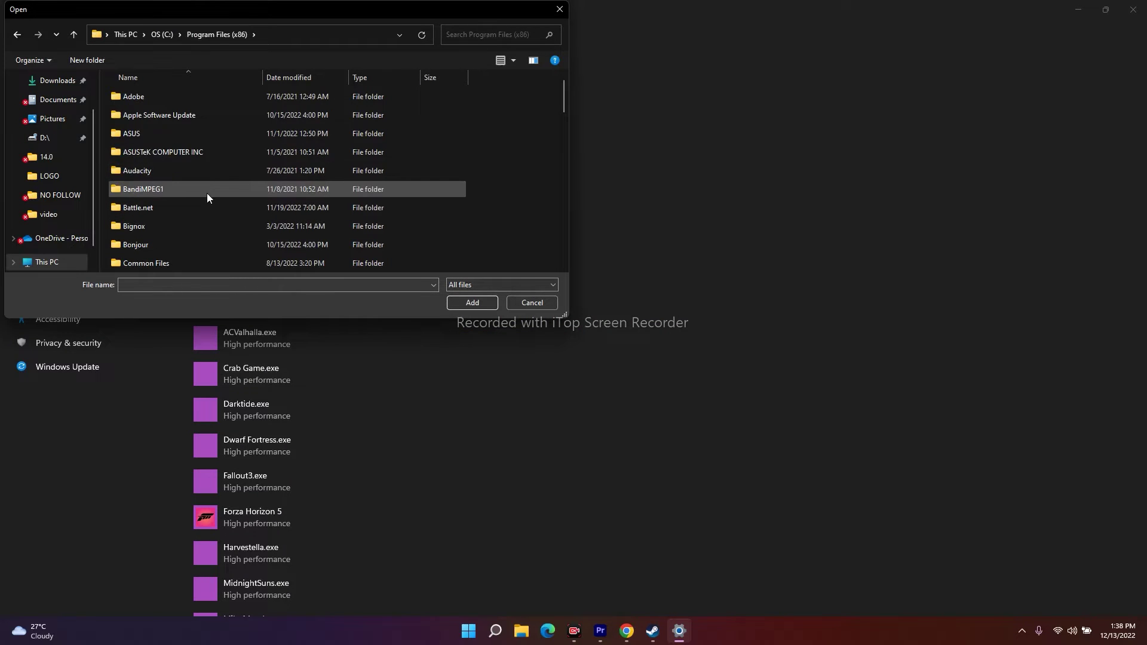
scroll(207, 195, down, 6)
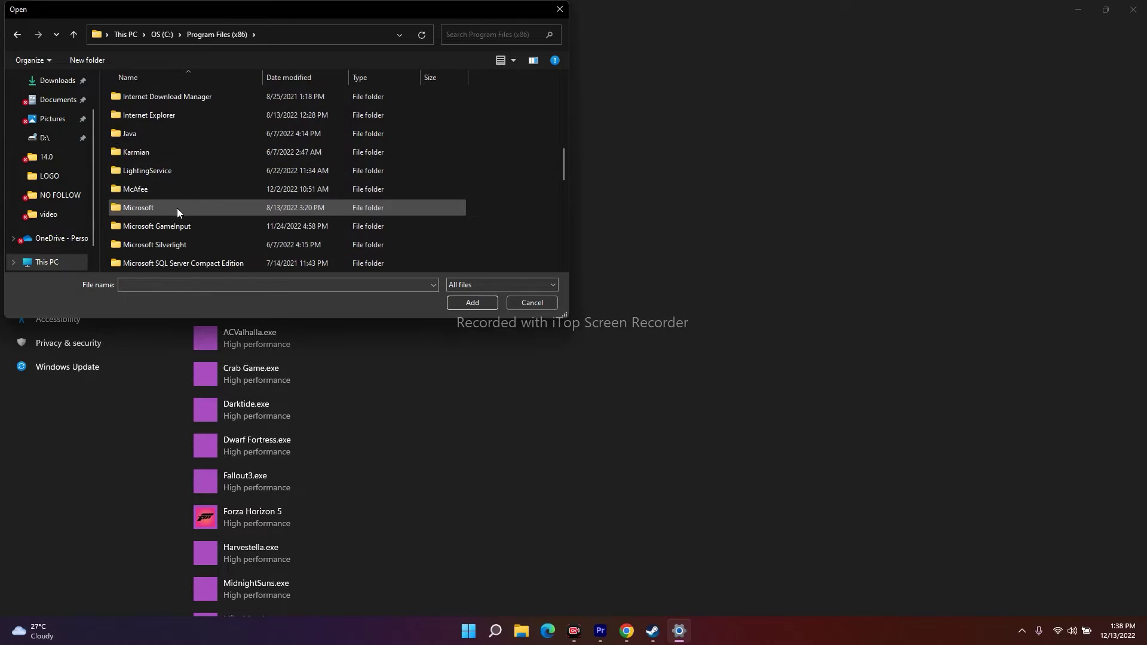
scroll(177, 208, down, 2)
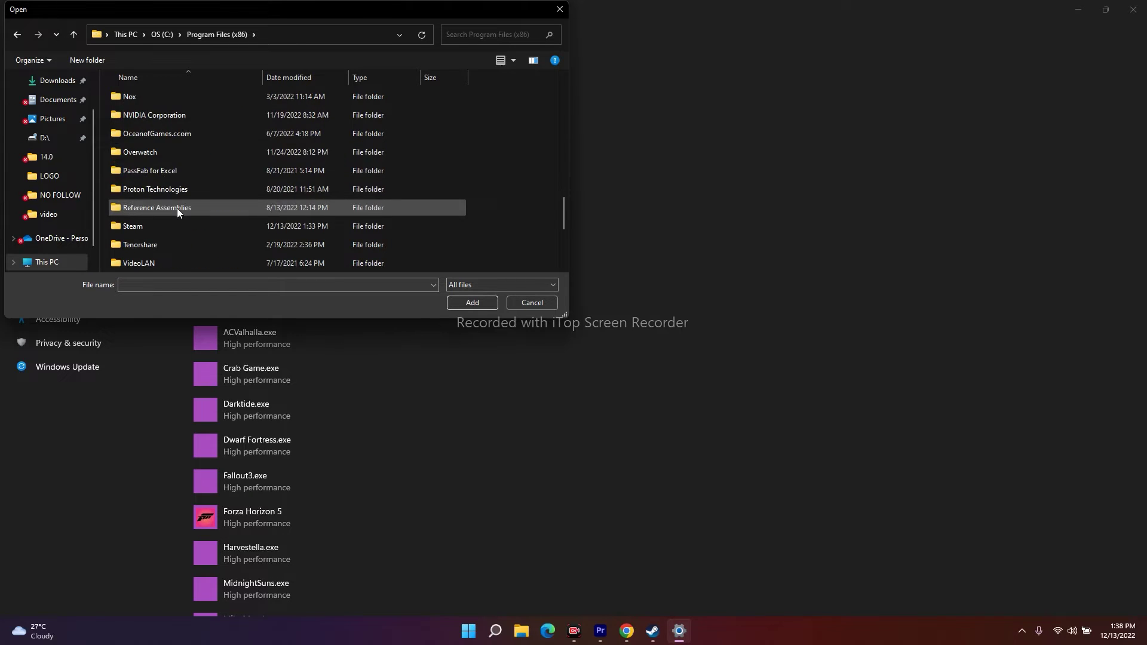
double_click(166, 227)
scroll(171, 209, down, 3)
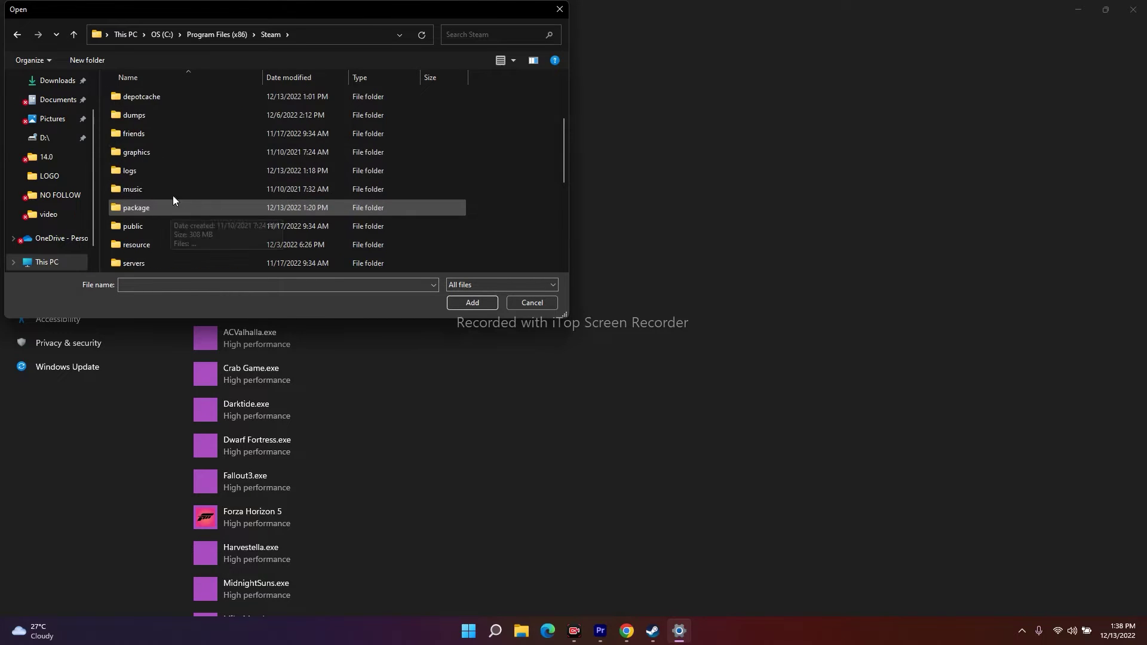
- Open steamapps\common\Red Dead Redemption 2 and add the RDR2 application to the graphics app list
double_click(162, 247)
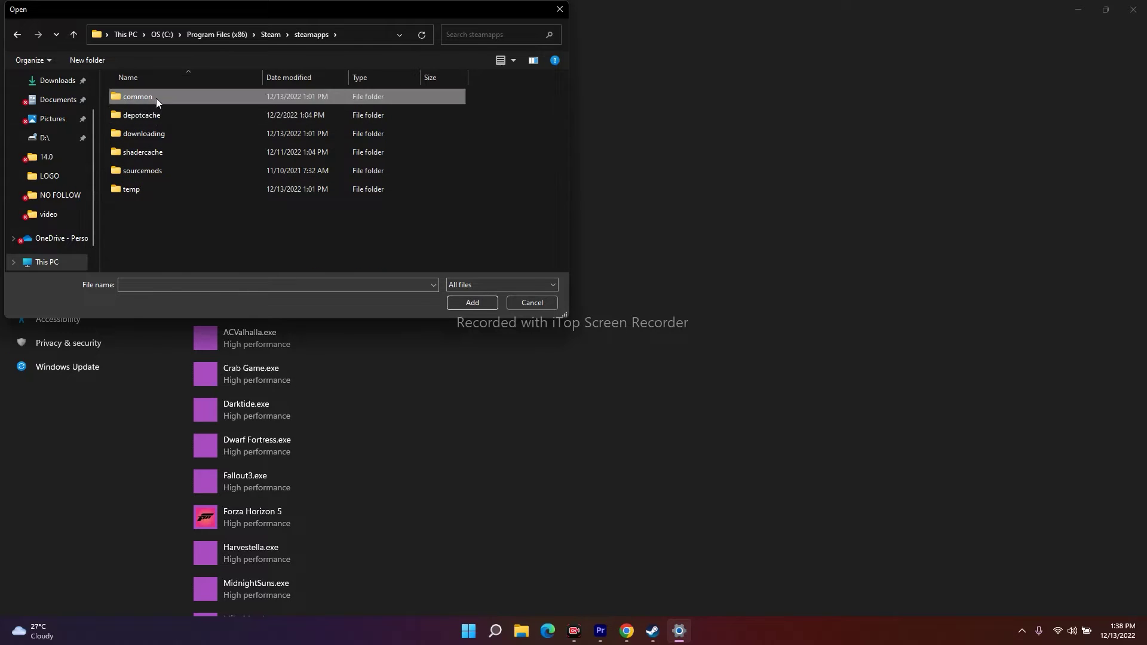
double_click(156, 98)
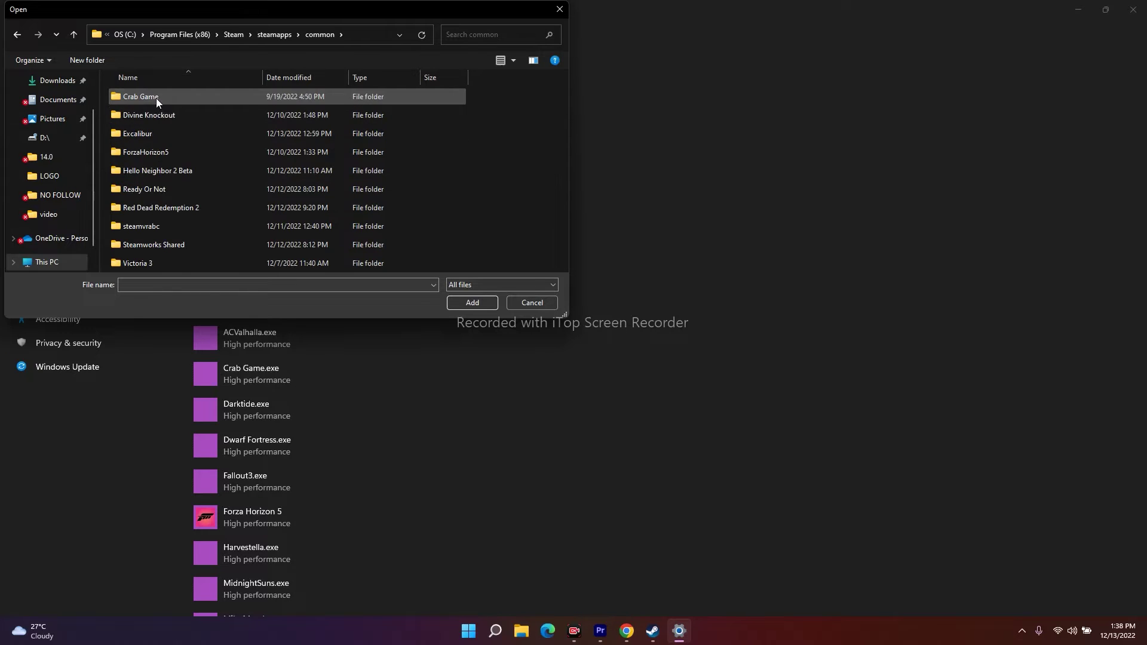
double_click(182, 206)
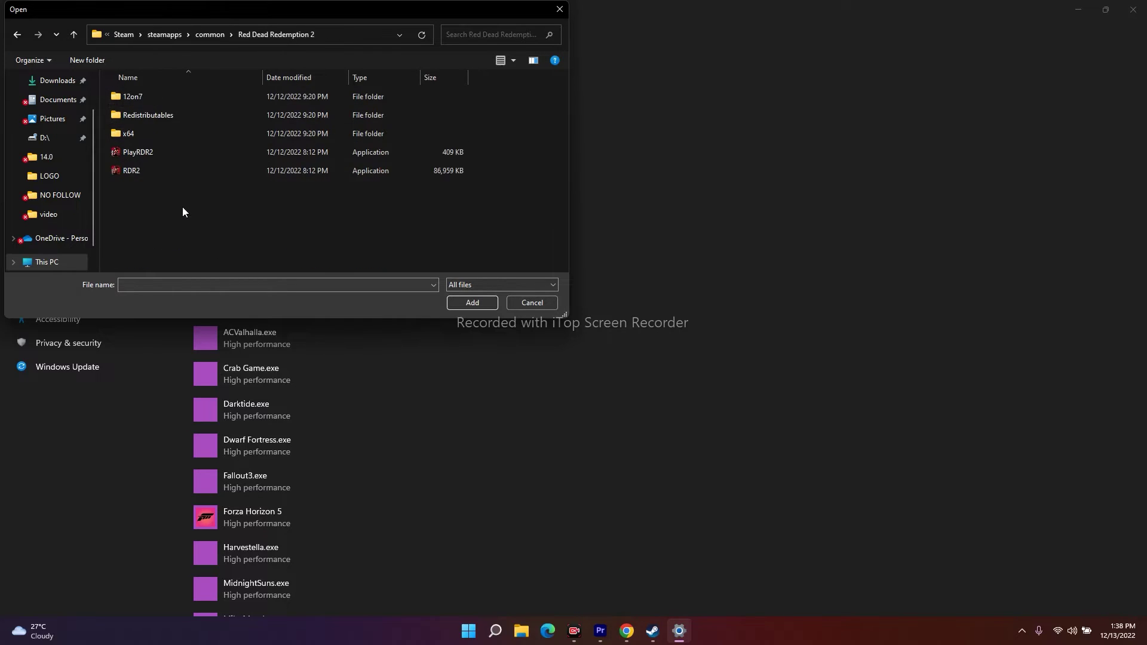
click(154, 173)
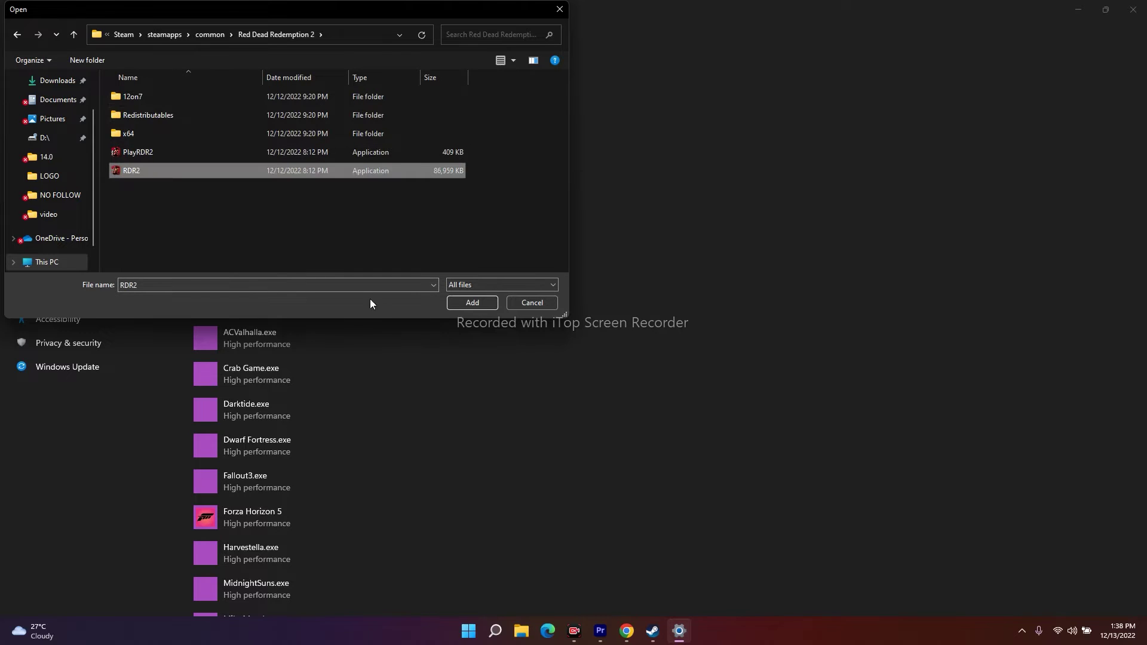
click(459, 307)
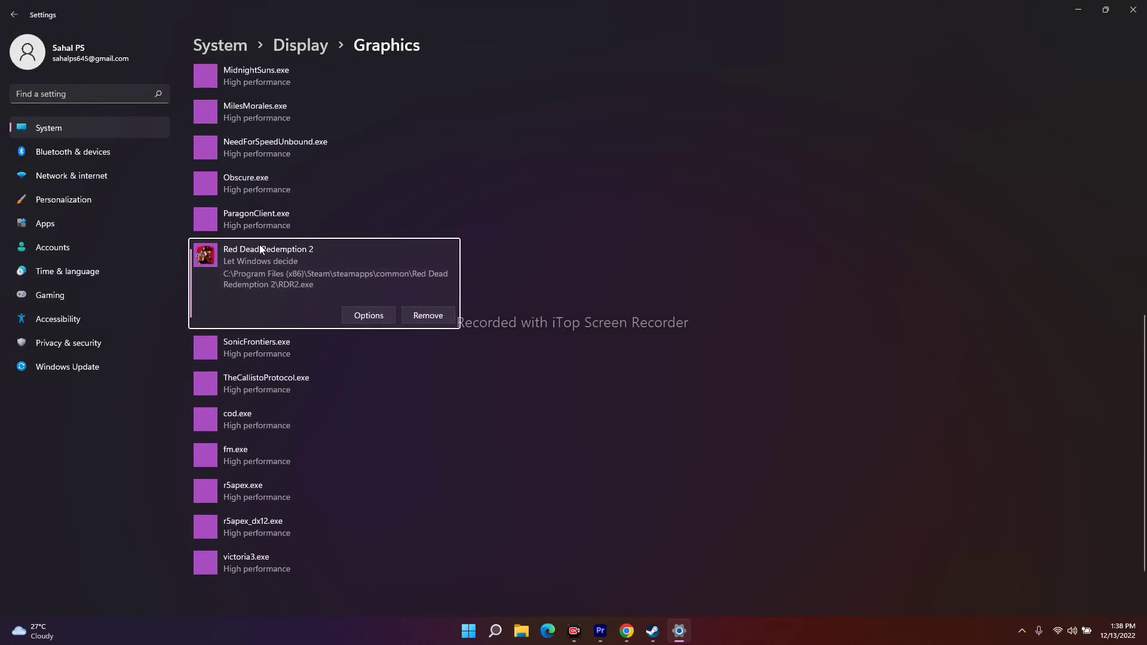
- Set the graphics preference of Red Dead Redemption 2 to High performance, save it and close Settings
click(374, 316)
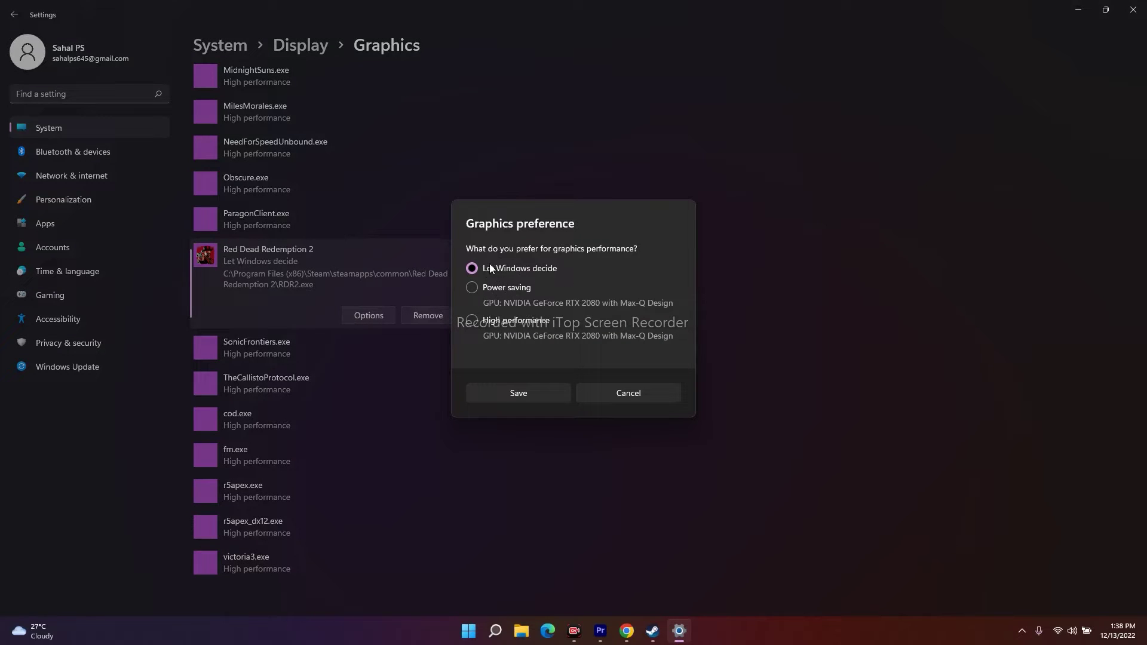
click(476, 327)
click(547, 396)
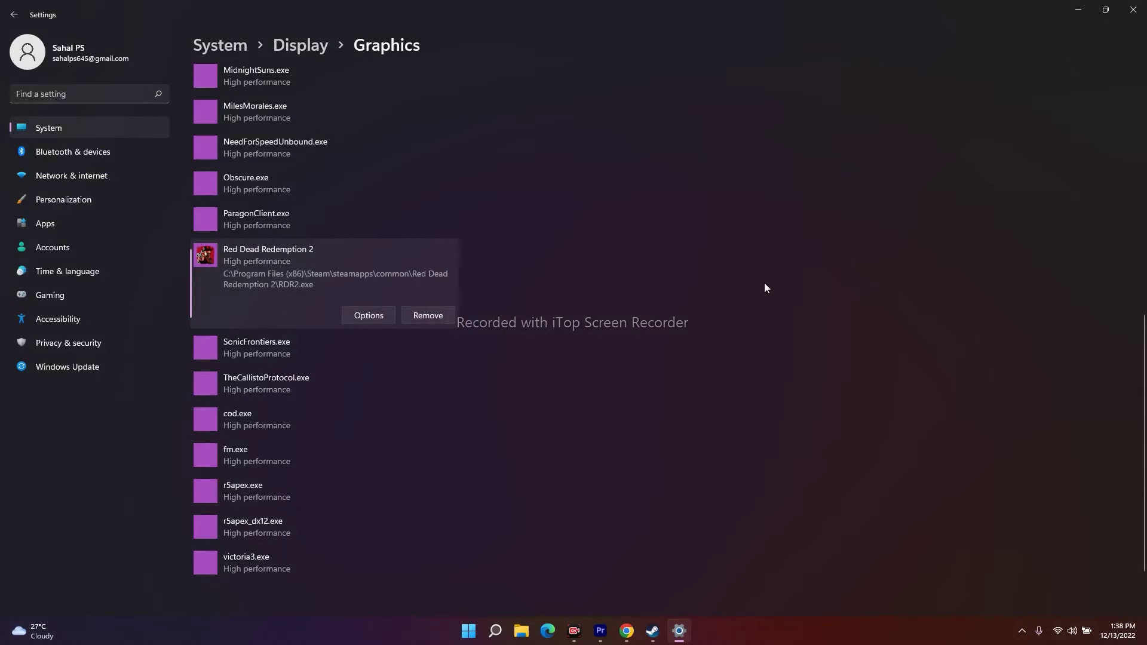
click(1133, 10)
- Switch to Chrome and examine the X86 and X64 downloads on Microsoft's latest supported Visual C++ Redistributable page
click(662, 631)
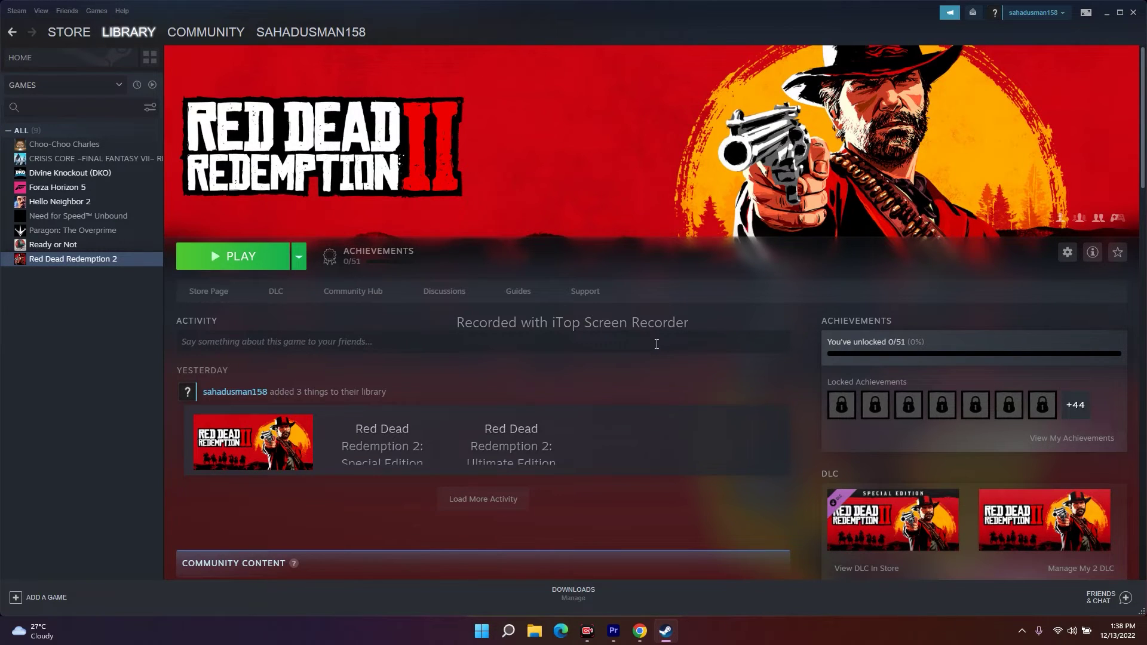
click(640, 631)
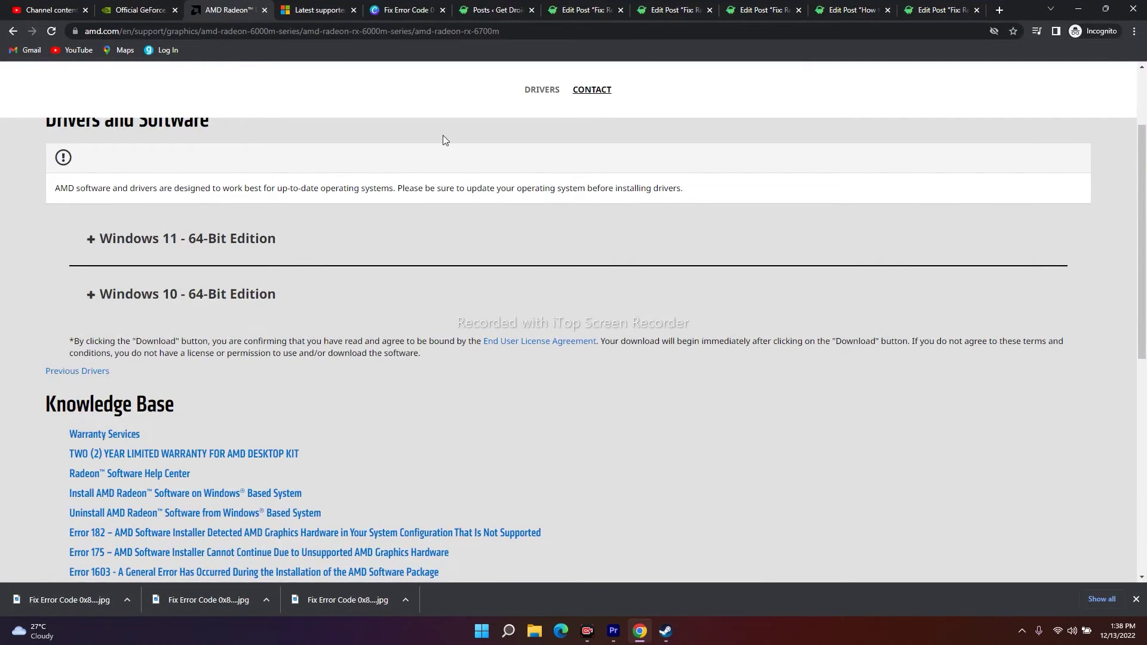
click(333, 5)
scroll(1002, 359, down, 3)
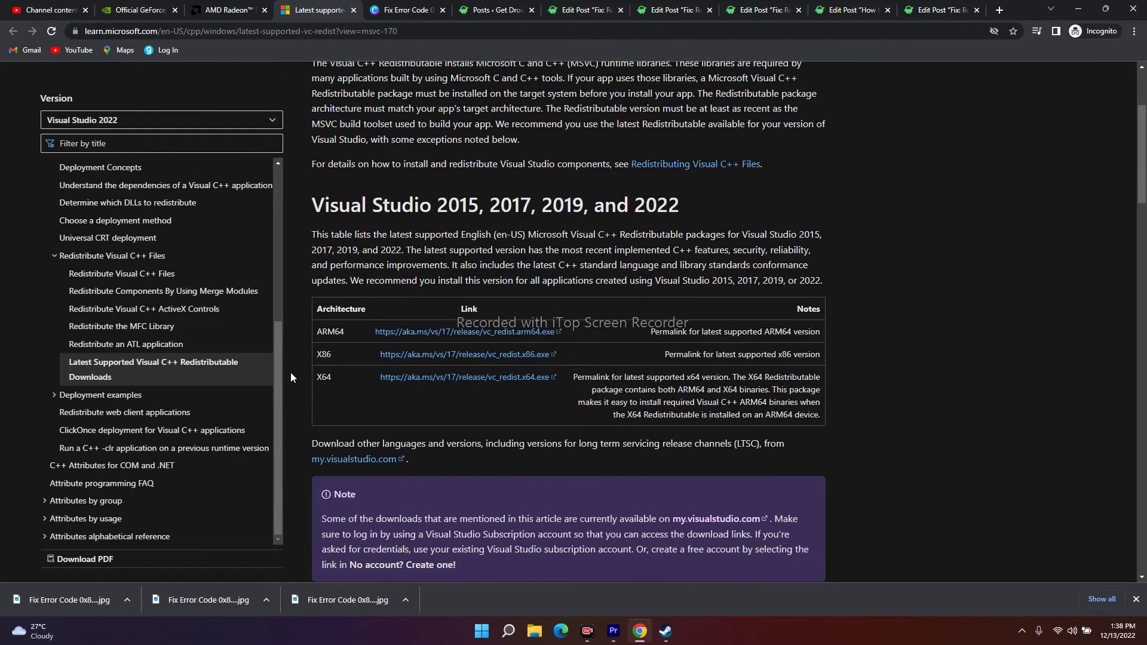
double_click(336, 354)
click(332, 378)
click(868, 419)
- Check the PC's system type on the About page of the Windows system settings, and close Settings
click(508, 631)
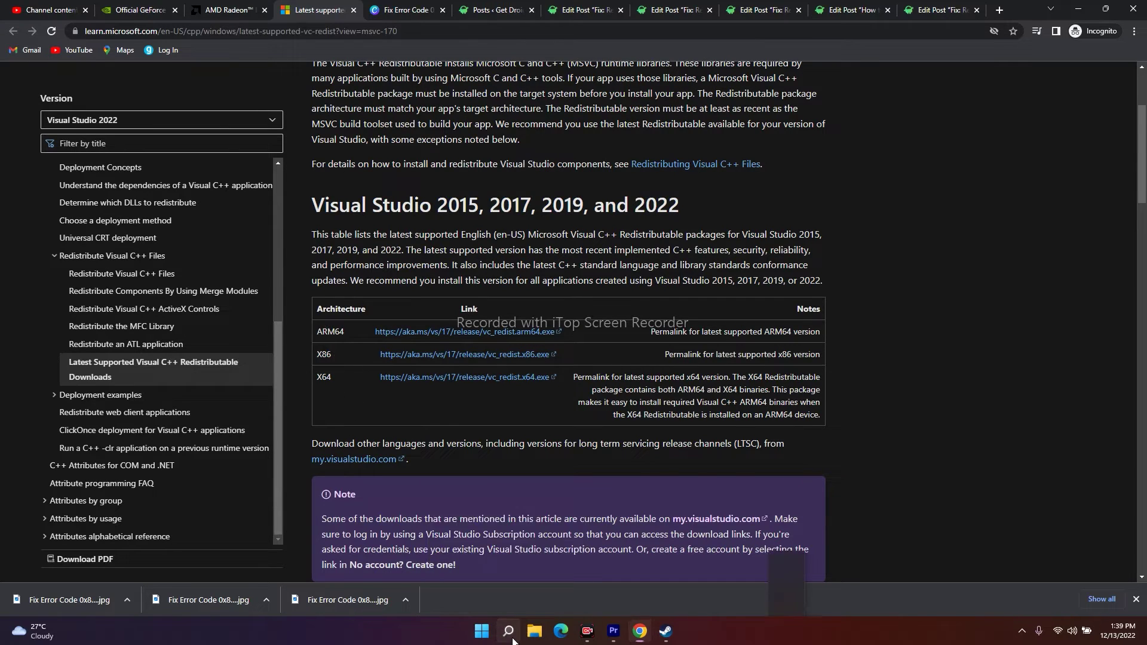
click(412, 295)
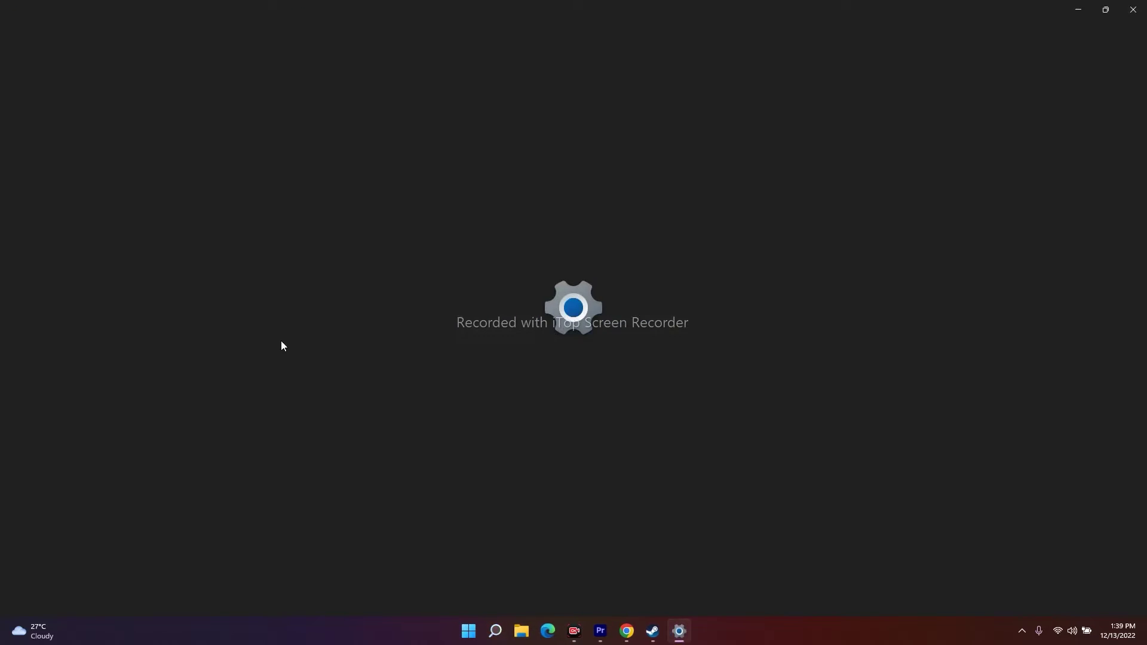
scroll(583, 350, down, 3)
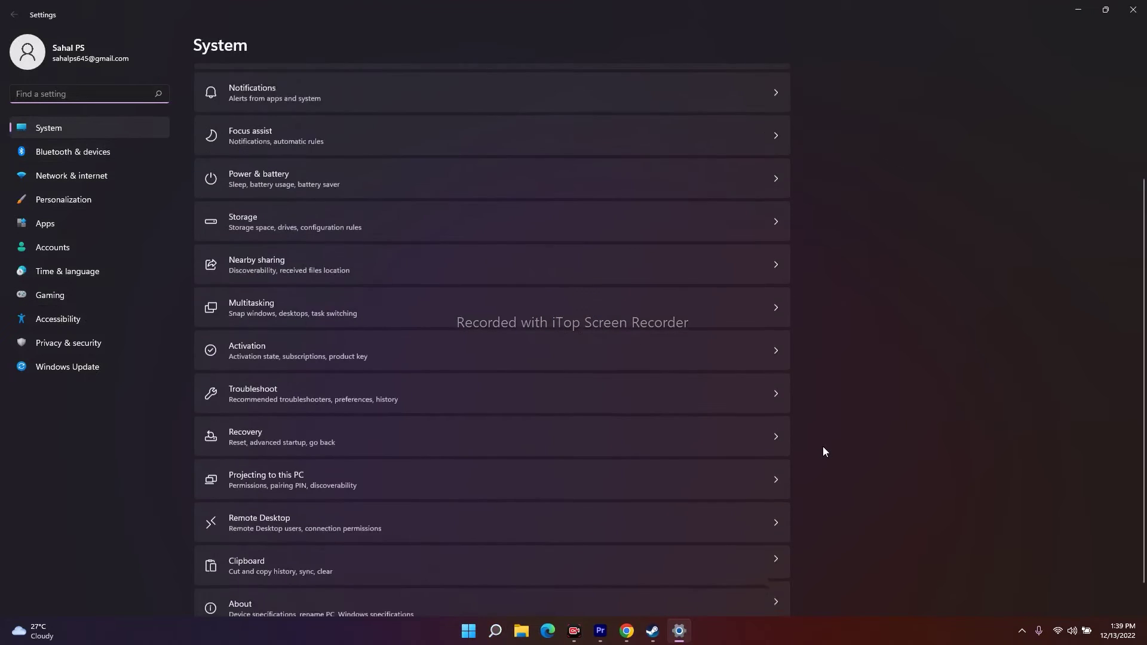
click(245, 571)
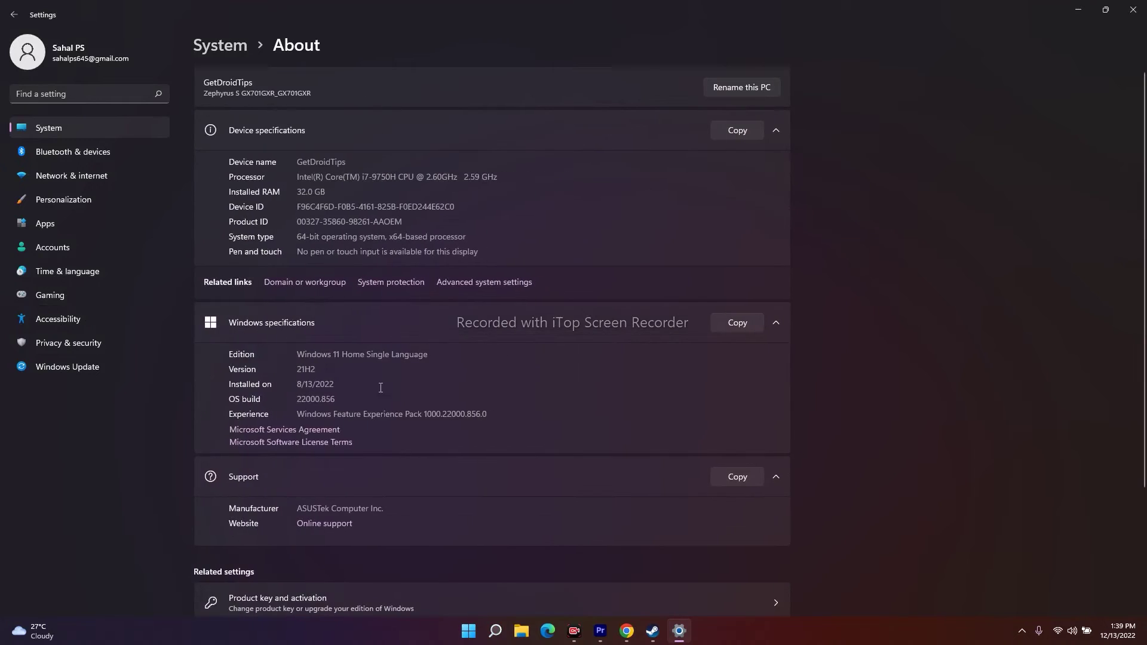
drag(298, 234, 472, 237)
click(531, 239)
click(1133, 10)
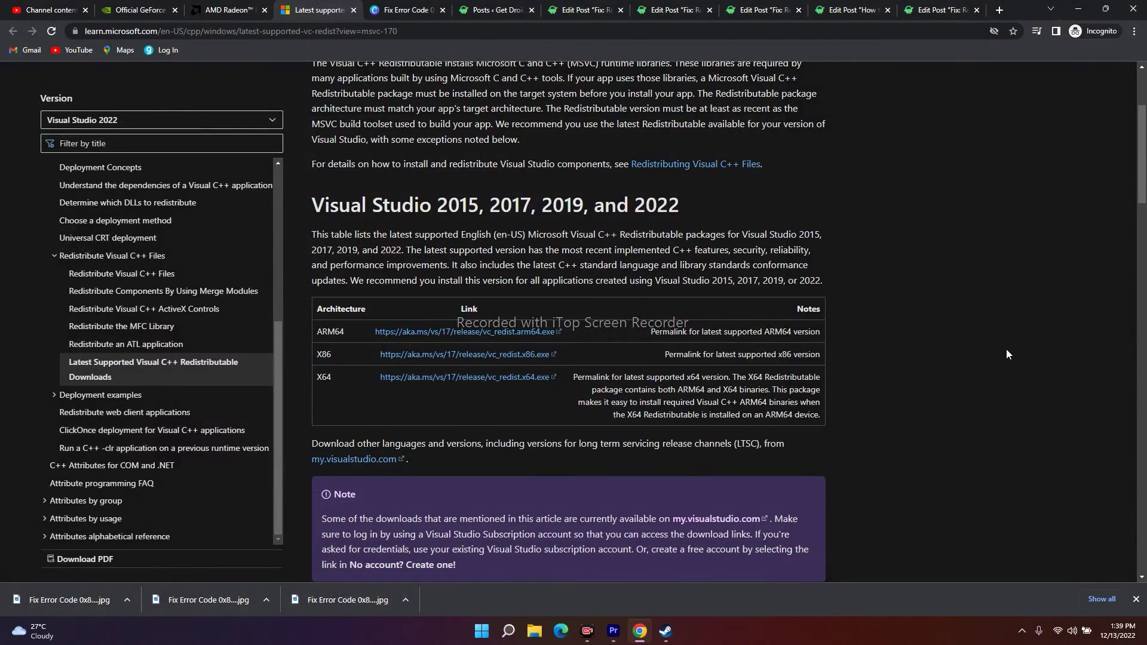
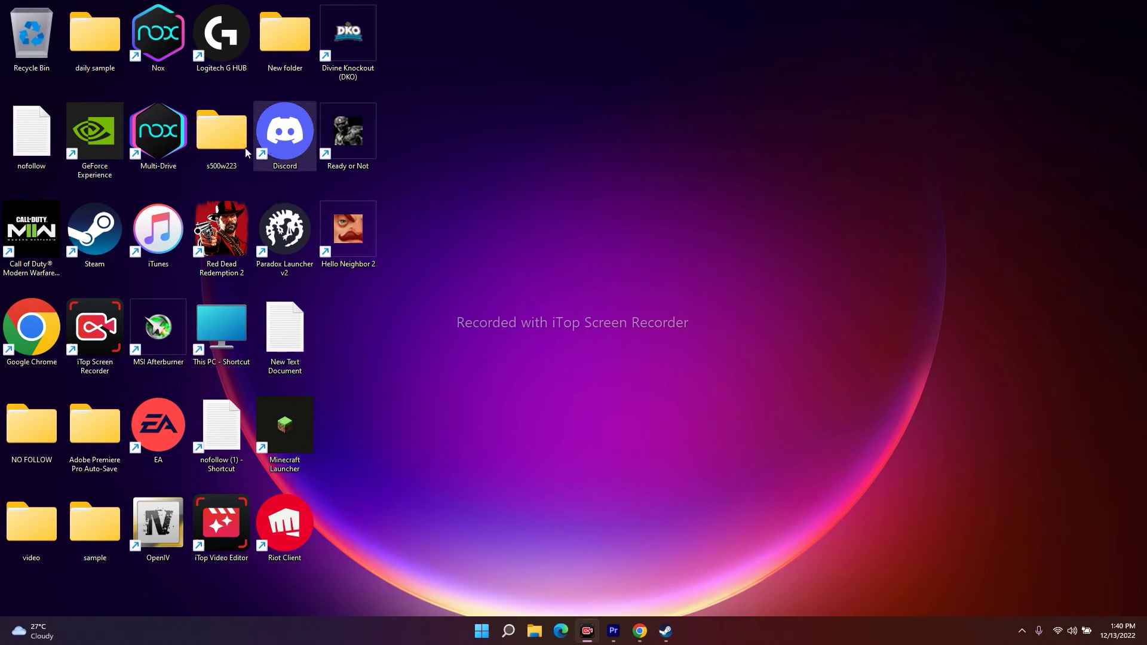
- Open Task Manager and look through the running apps and background processes for unneeded tasks
right_click(481, 631)
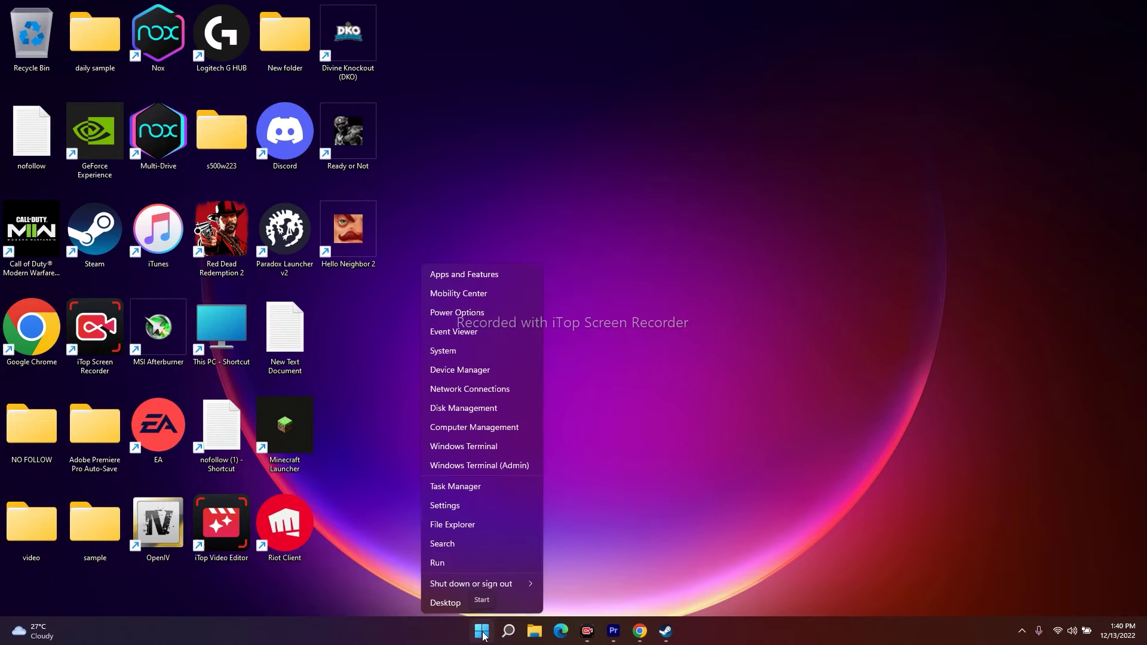
click(478, 486)
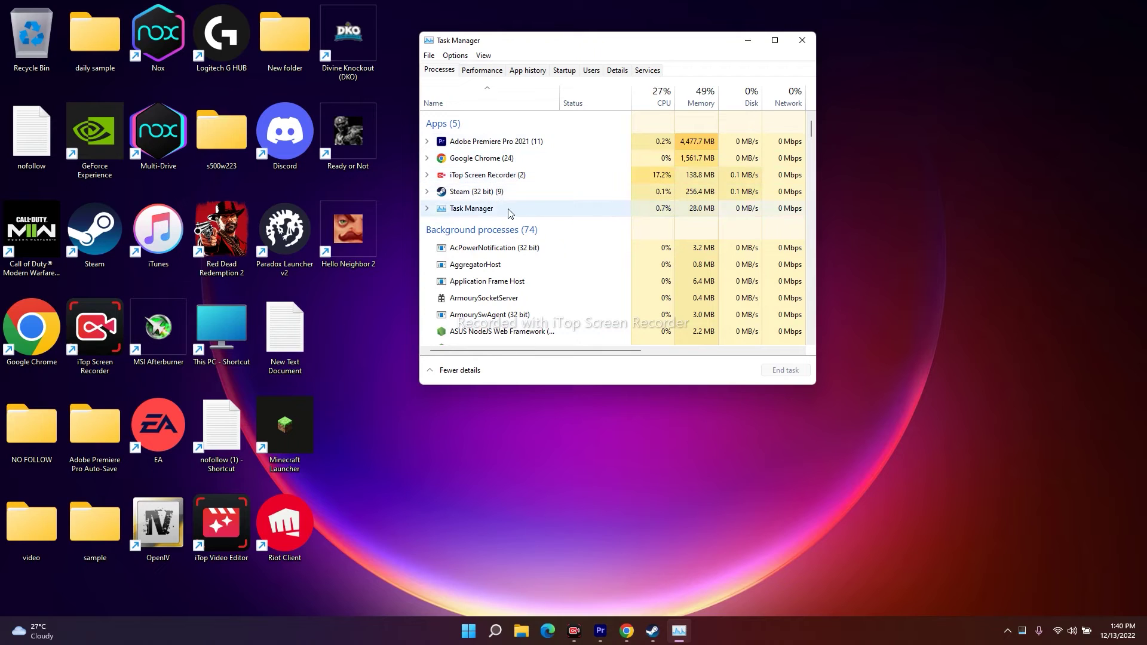
scroll(556, 161, down, 1)
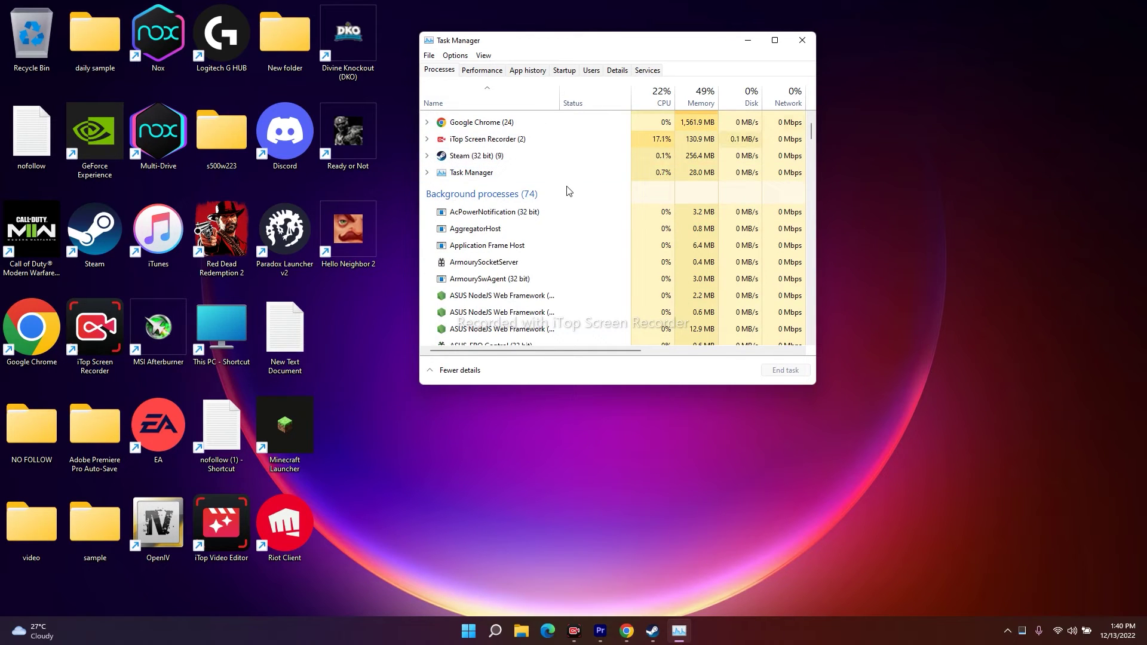
scroll(564, 191, down, 2)
scroll(553, 206, down, 5)
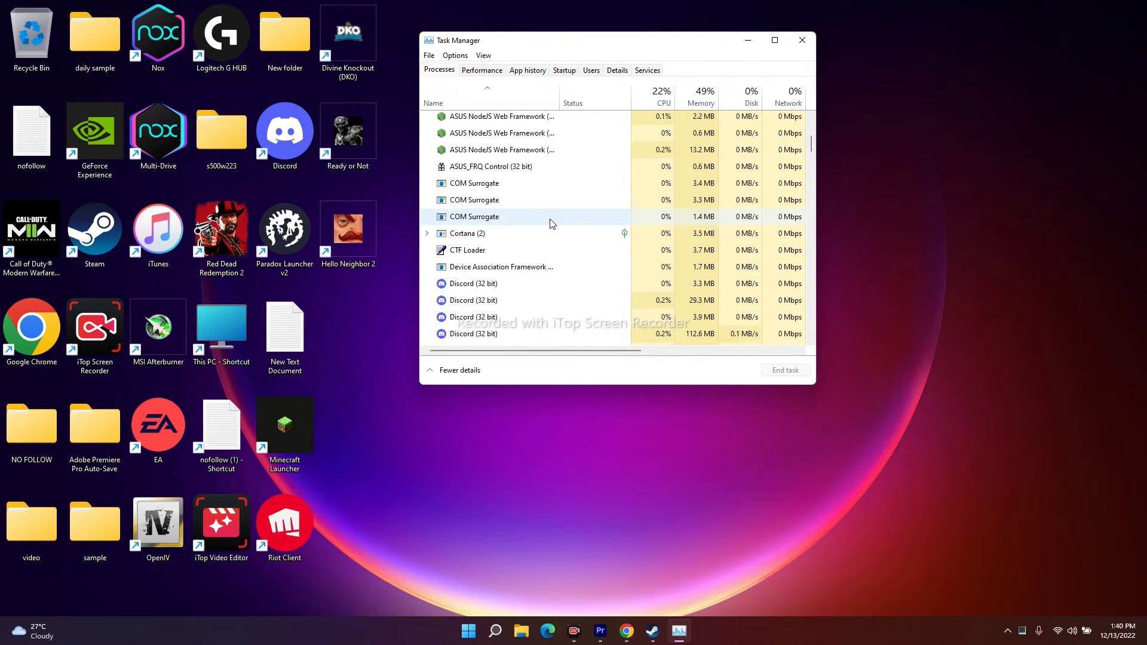
scroll(516, 254, down, 8)
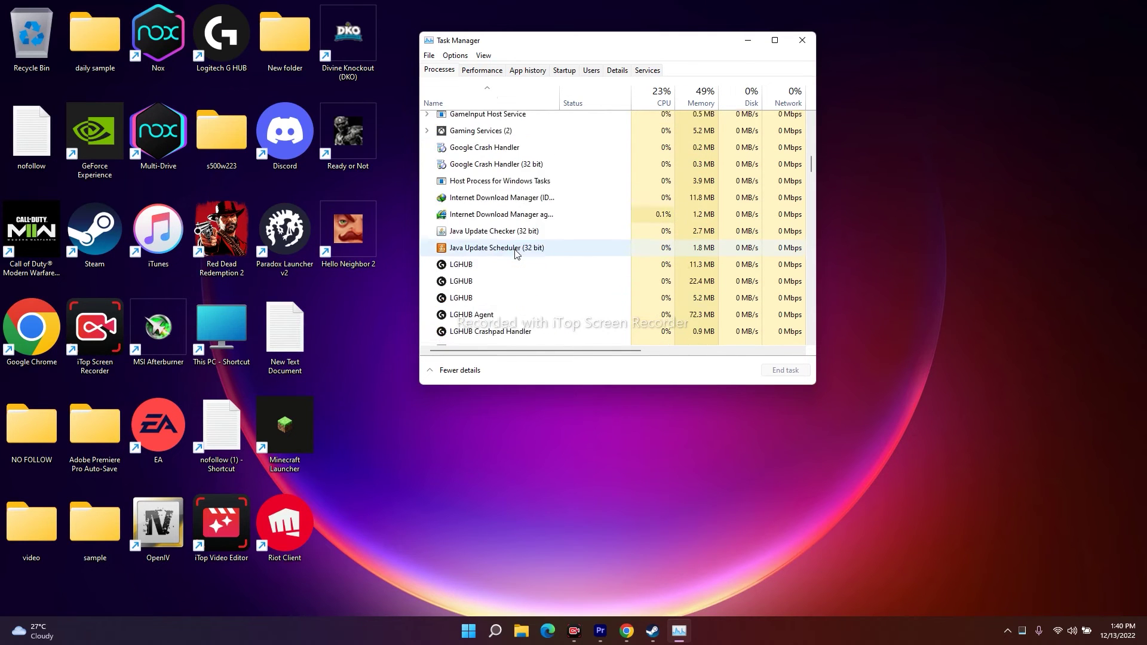
scroll(515, 254, down, 2)
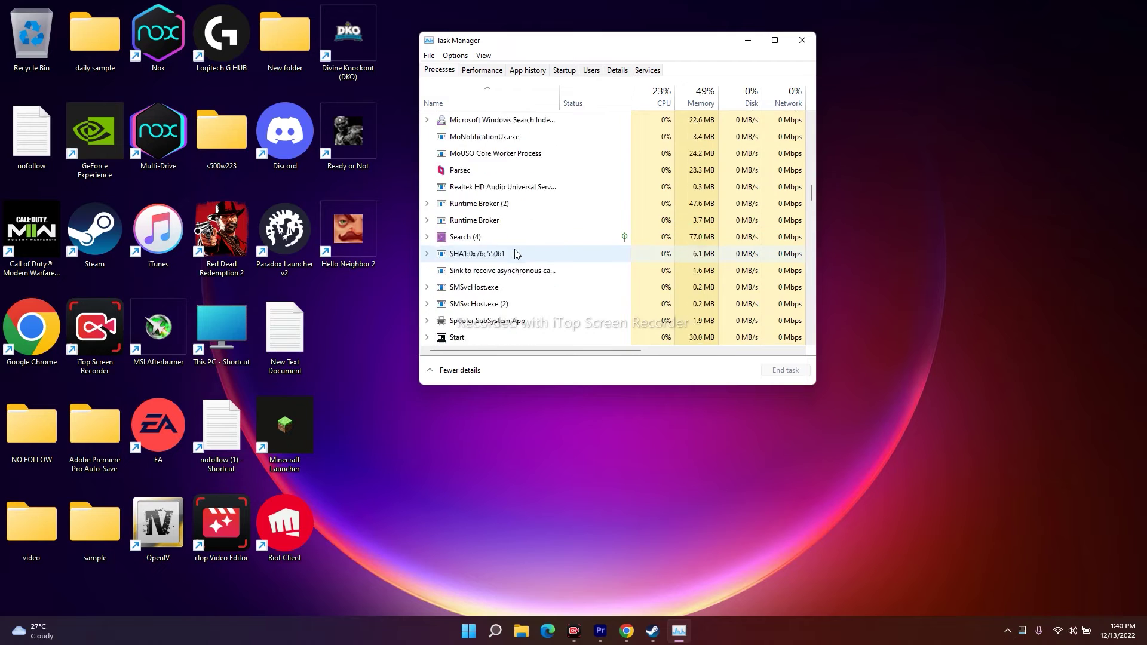
scroll(515, 254, up, 10)
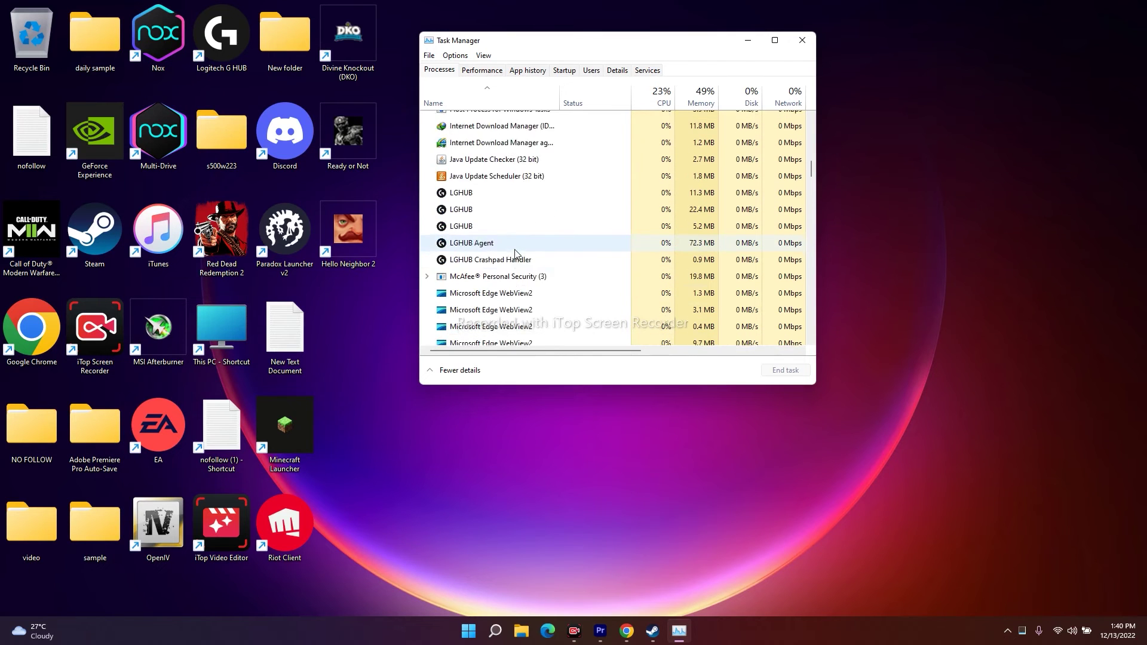
scroll(515, 253, up, 4)
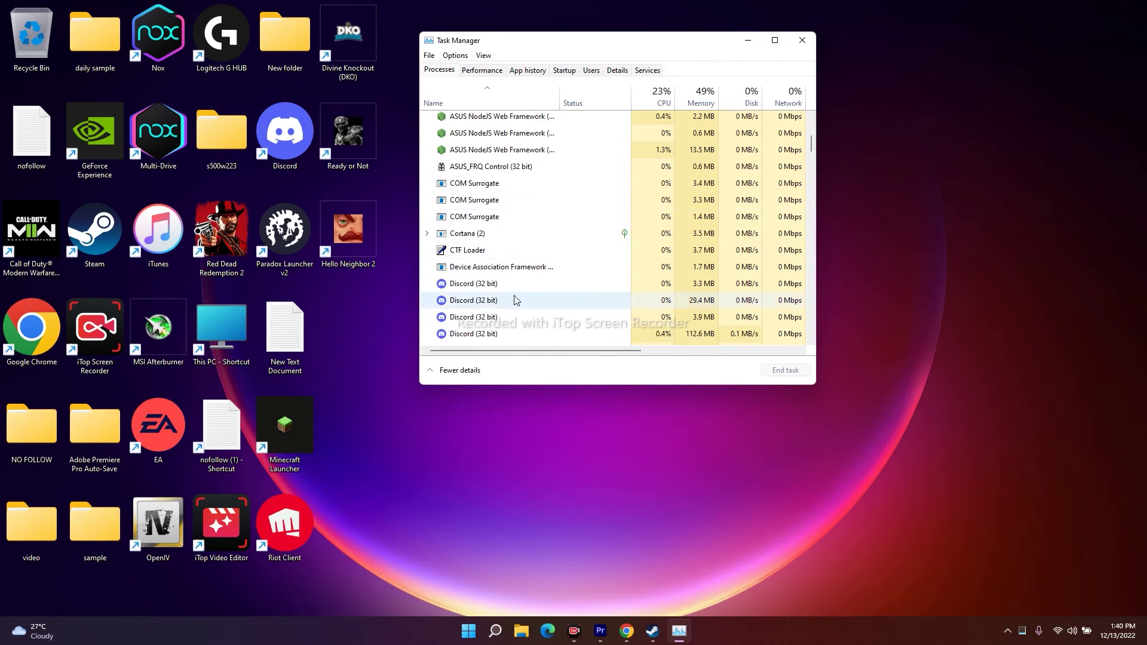
scroll(523, 251, up, 3)
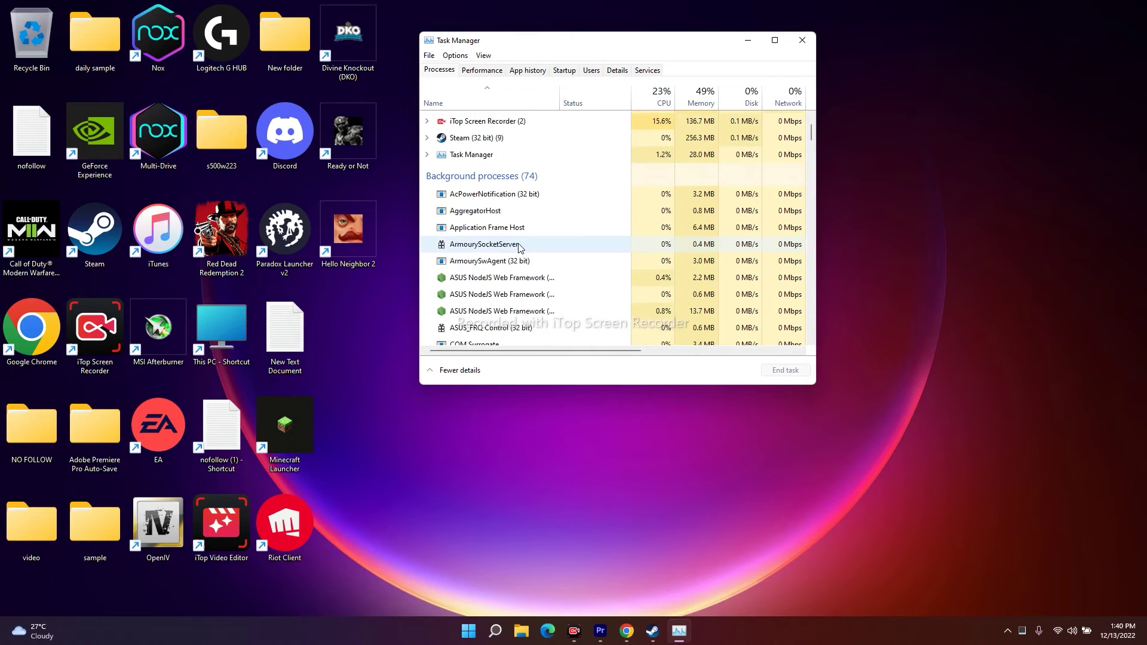
scroll(562, 197, down, 1)
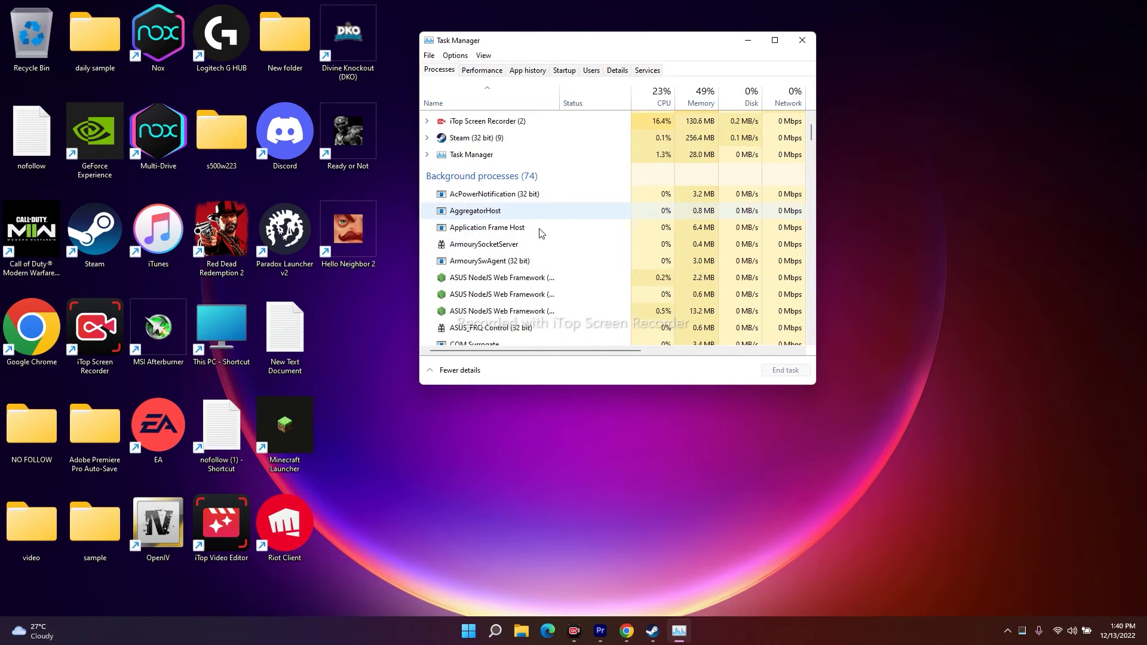
- End the AcPowerNotification (32 bit) and AggregatorHost background processes, close Task Manager and return to Chrome
right_click(520, 197)
click(514, 199)
right_click(515, 199)
click(525, 206)
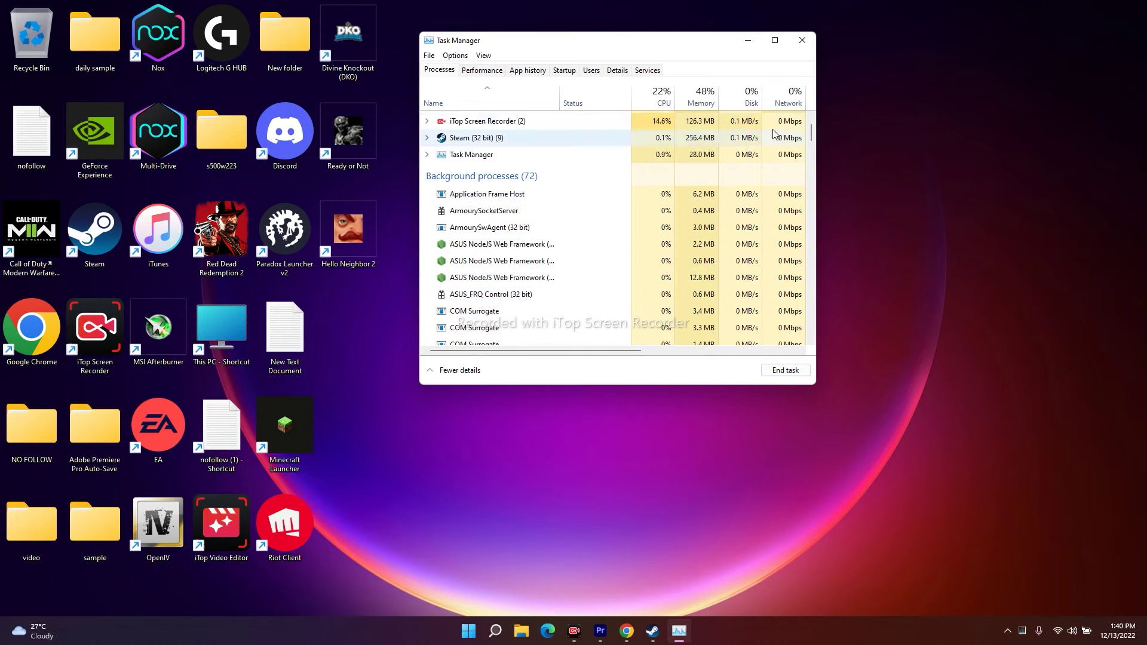
click(806, 43)
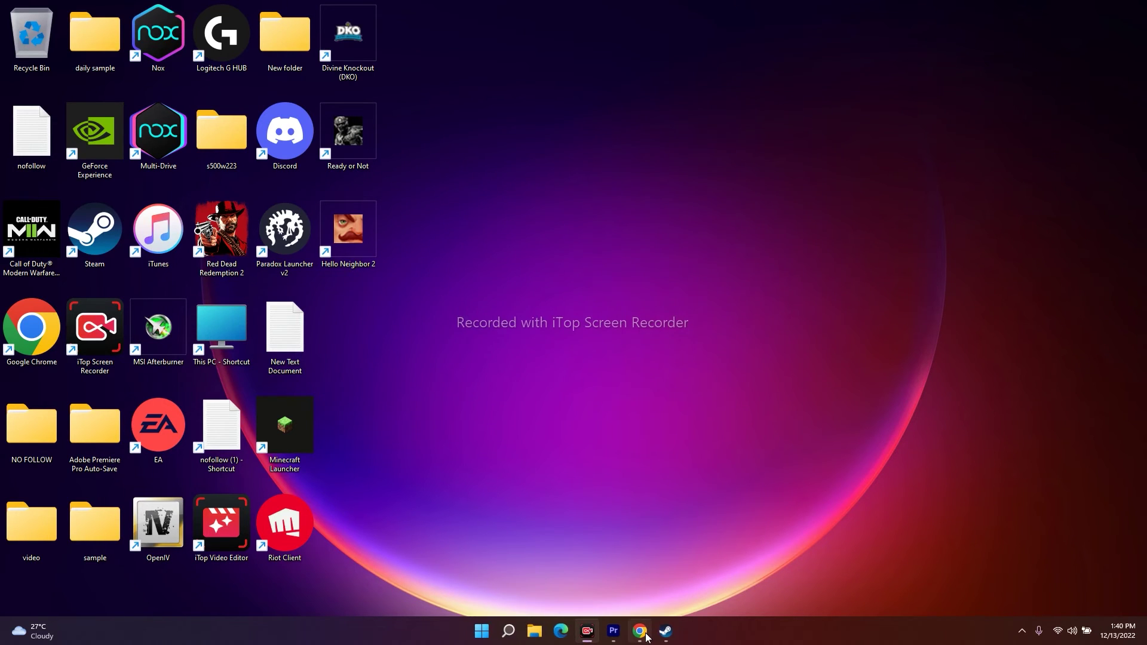
key(alt+Tab)
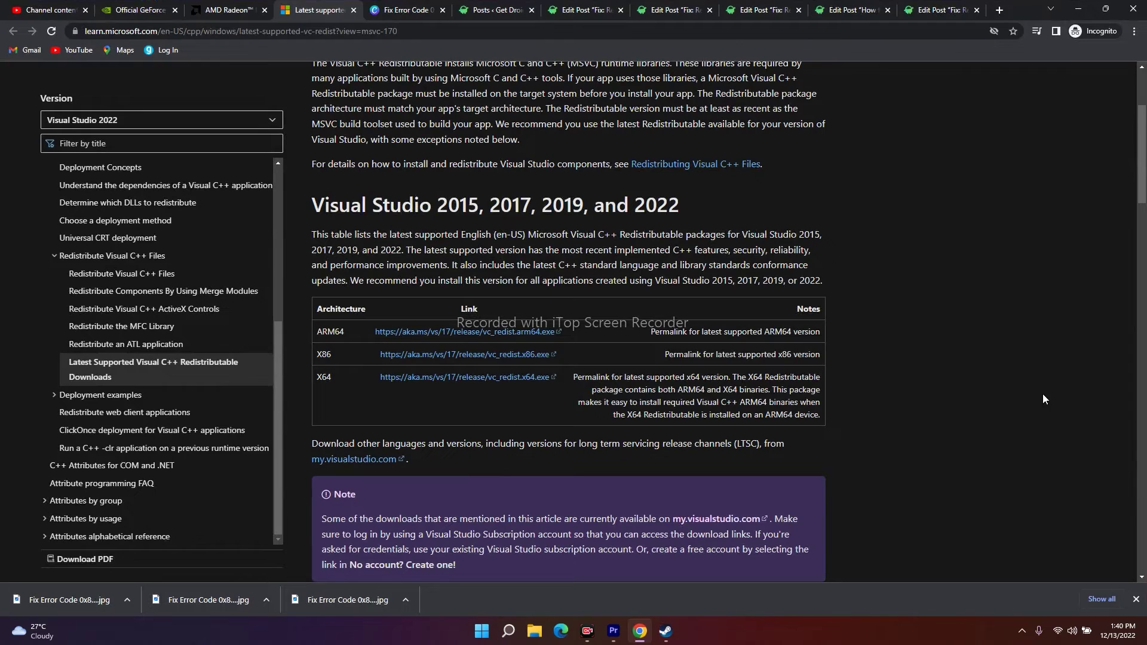
- Switch to Steam, check the in-game Steam Overlay option in Red Dead Redemption 2's general properties, and return to Chrome
click(666, 631)
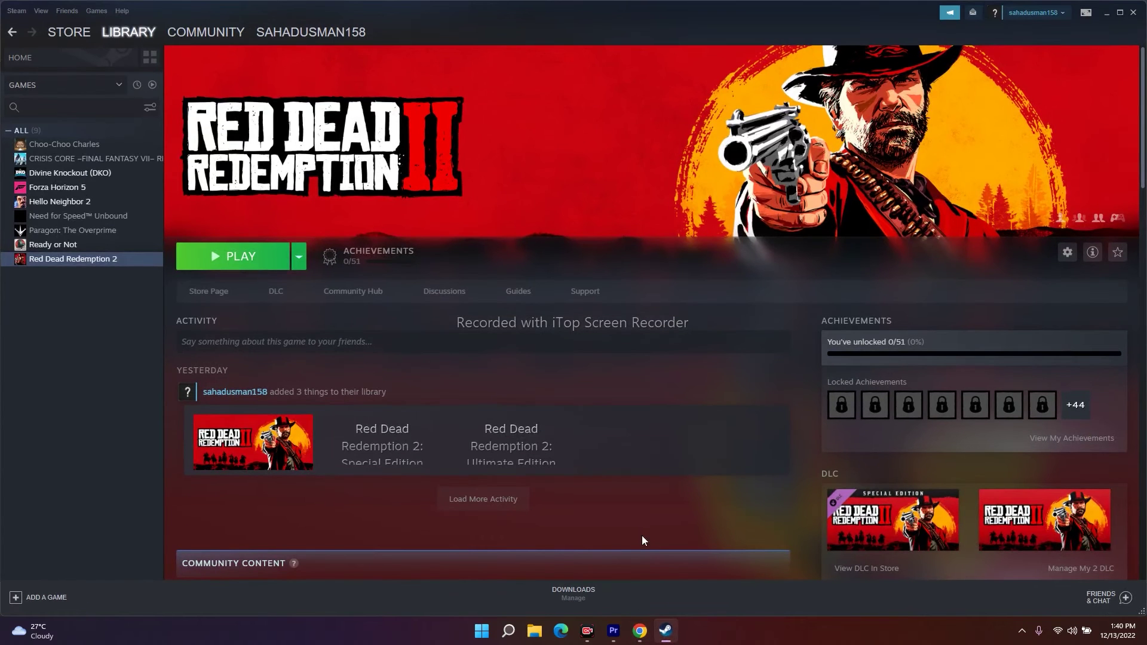
right_click(48, 261)
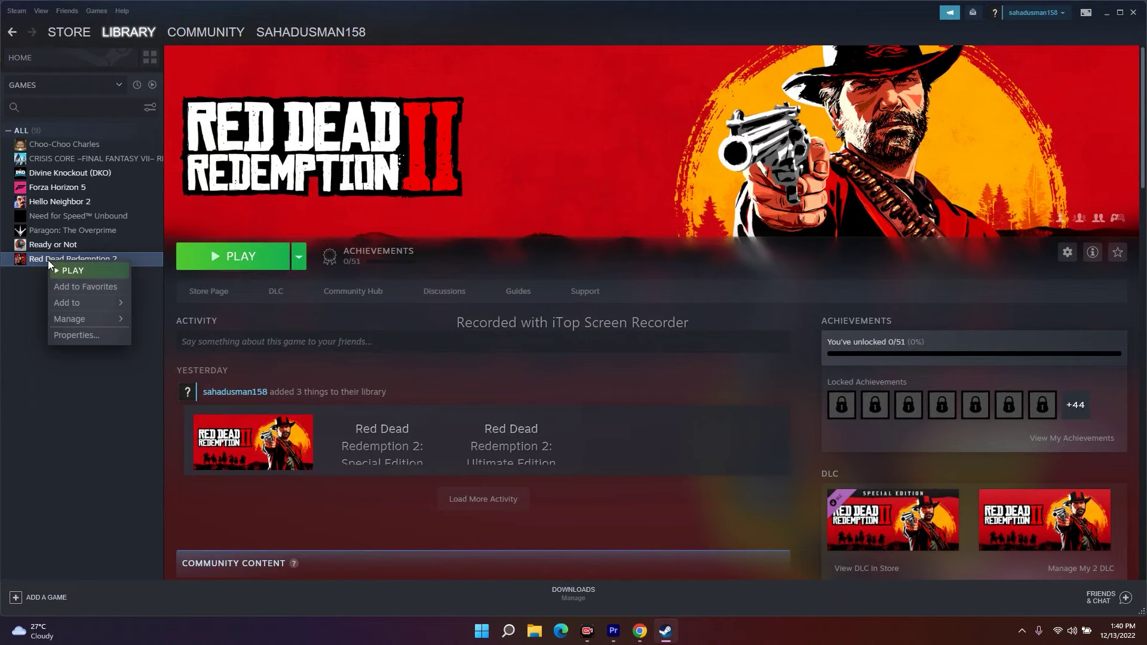
click(77, 336)
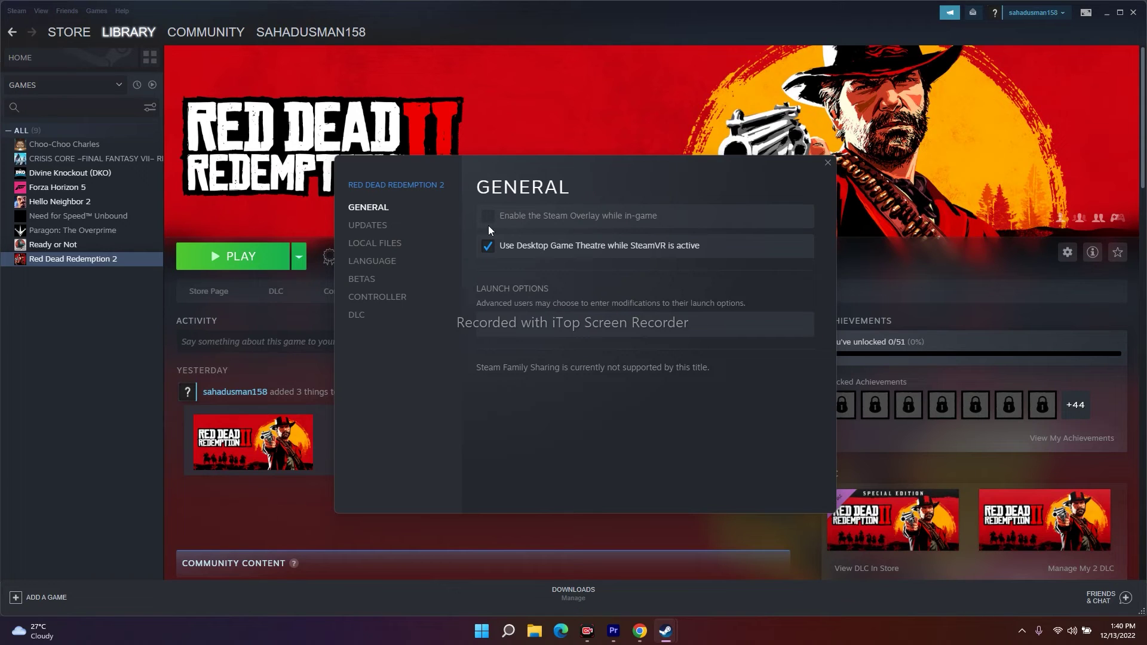
click(829, 162)
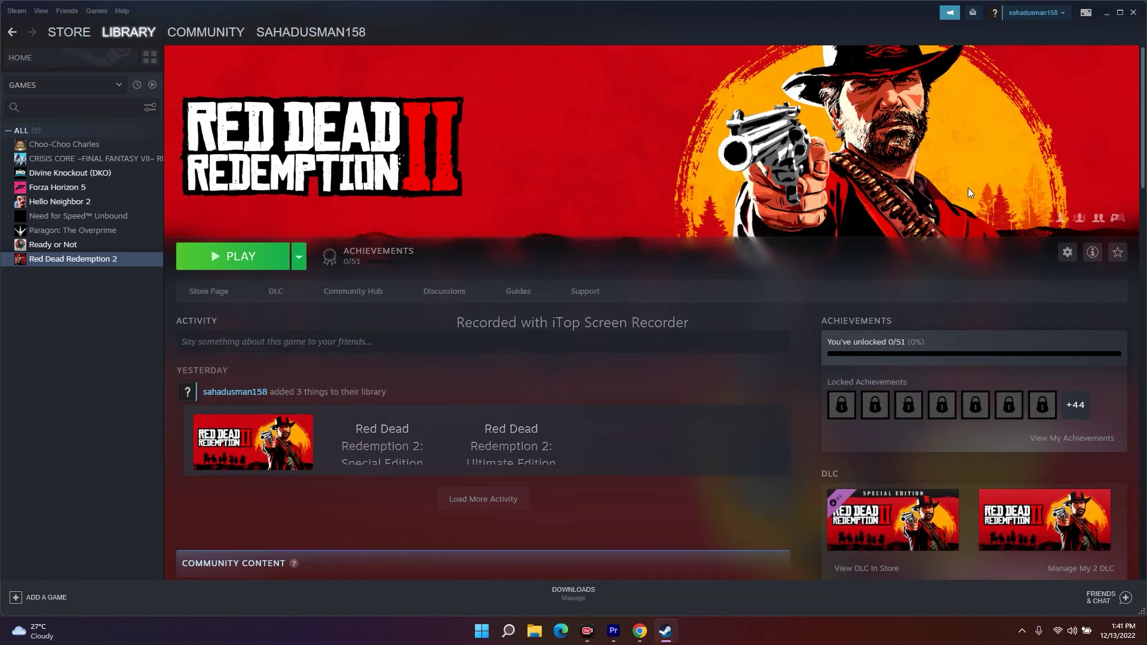
click(1106, 14)
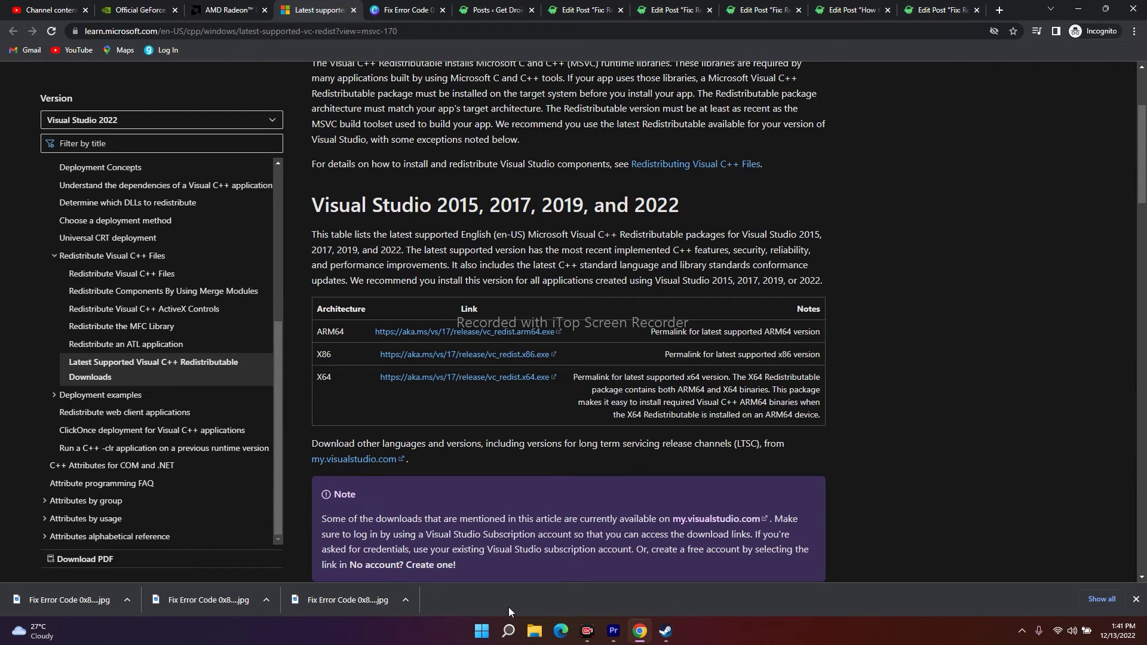
- Open System Configuration, hide all Microsoft services in the services list, and accept the configuration
click(509, 631)
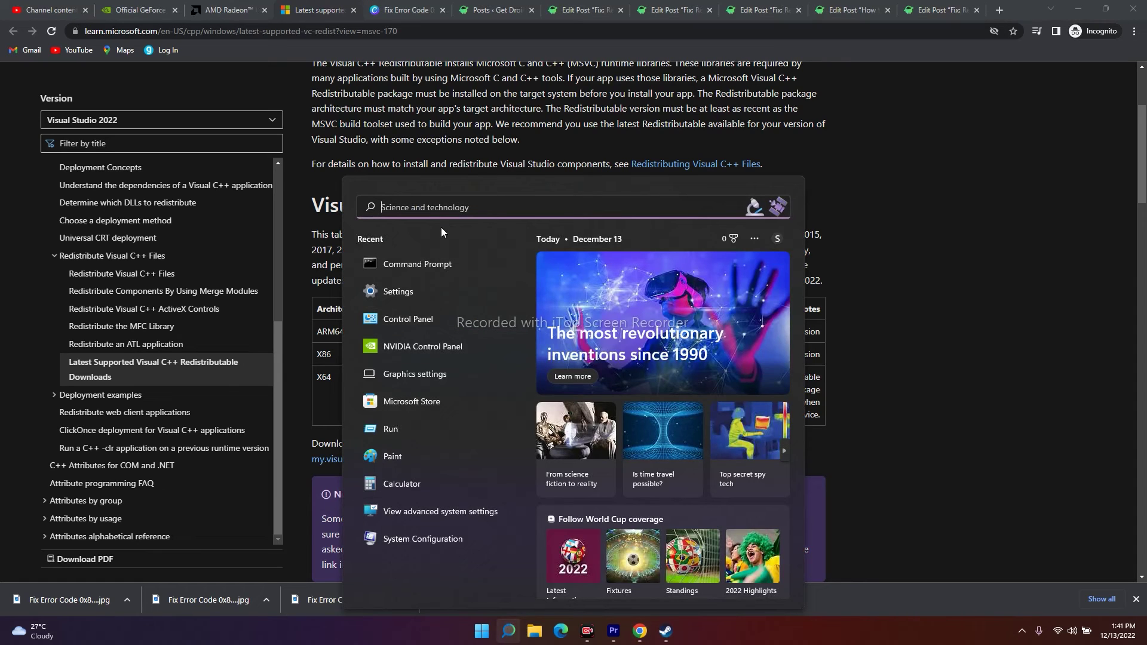
text(system Information)
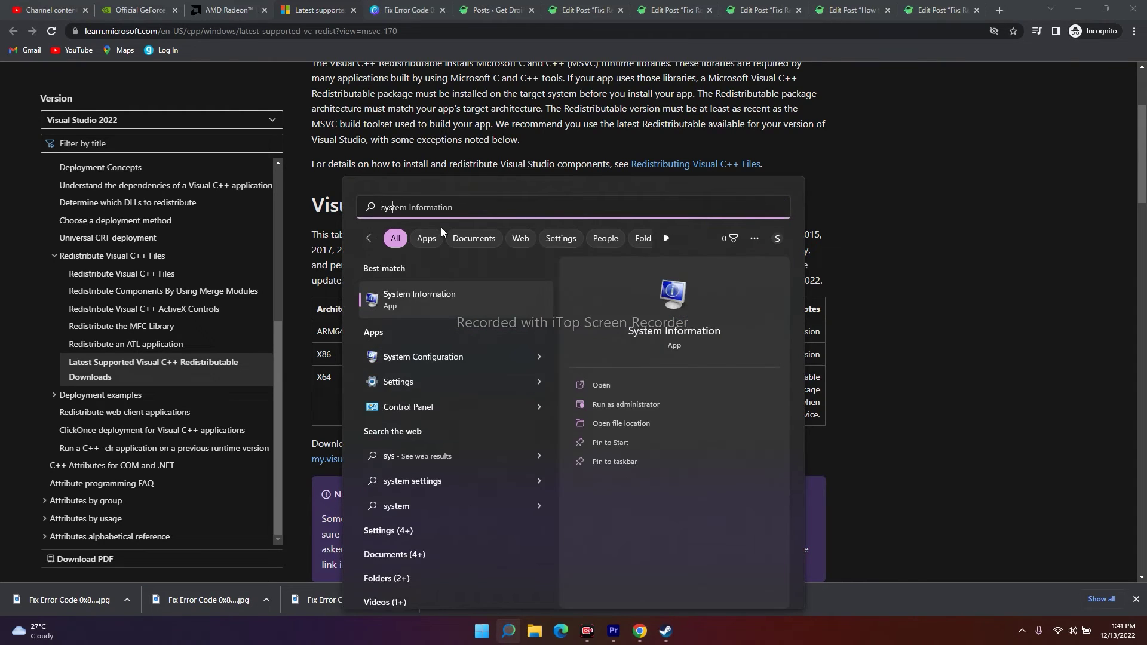
click(478, 361)
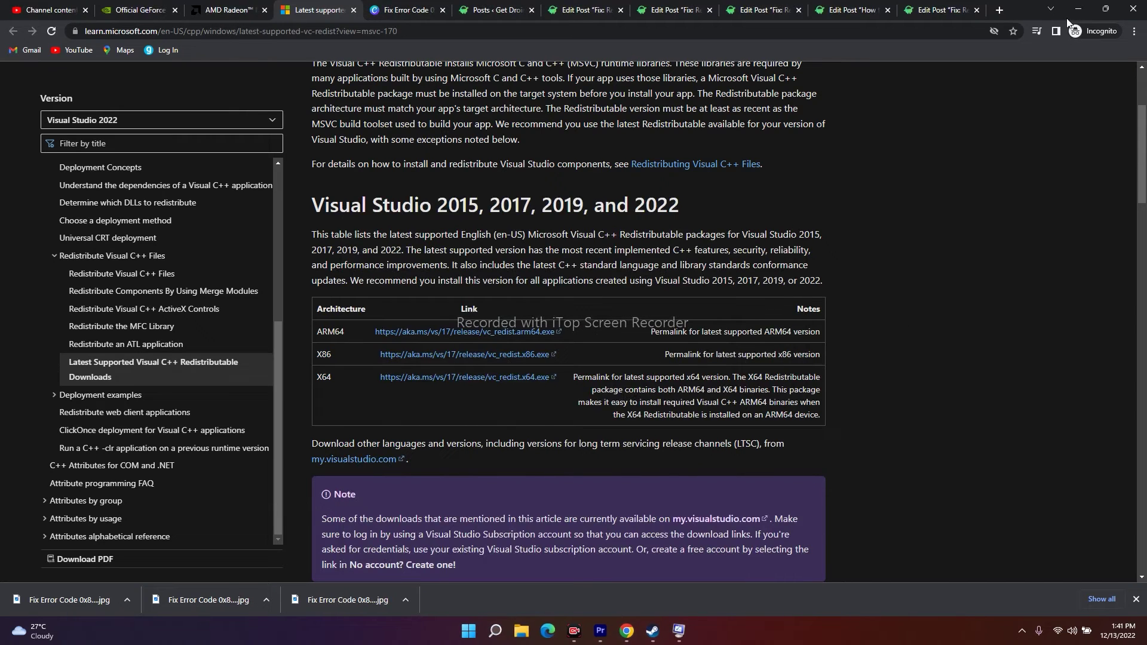
click(1072, 12)
click(478, 221)
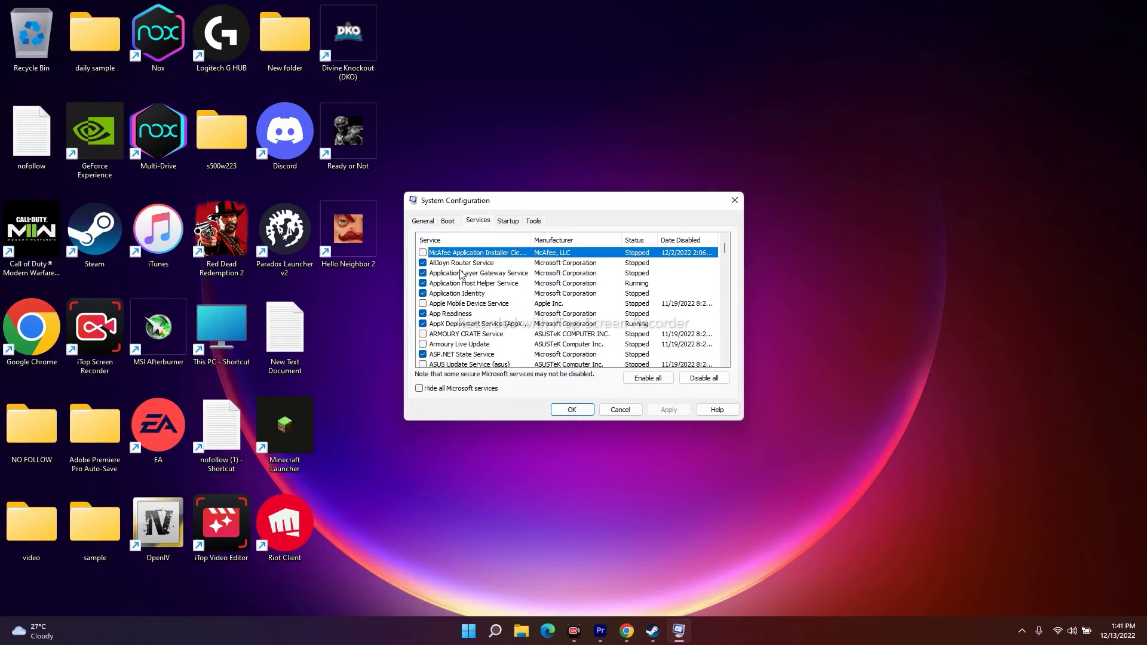
click(419, 389)
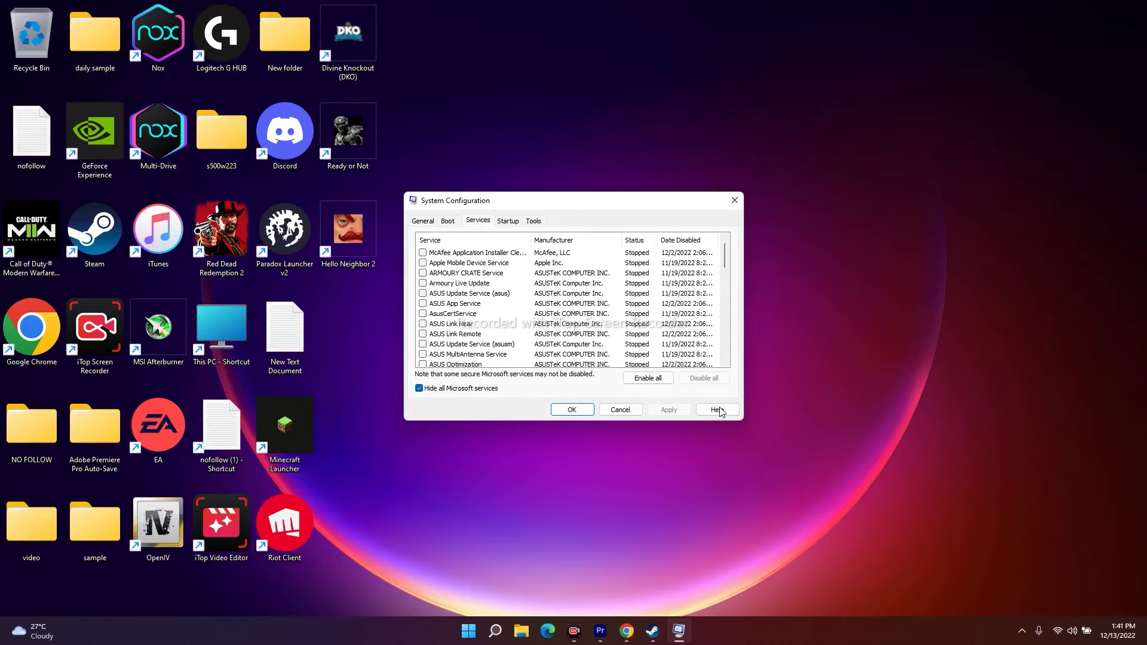
click(572, 411)
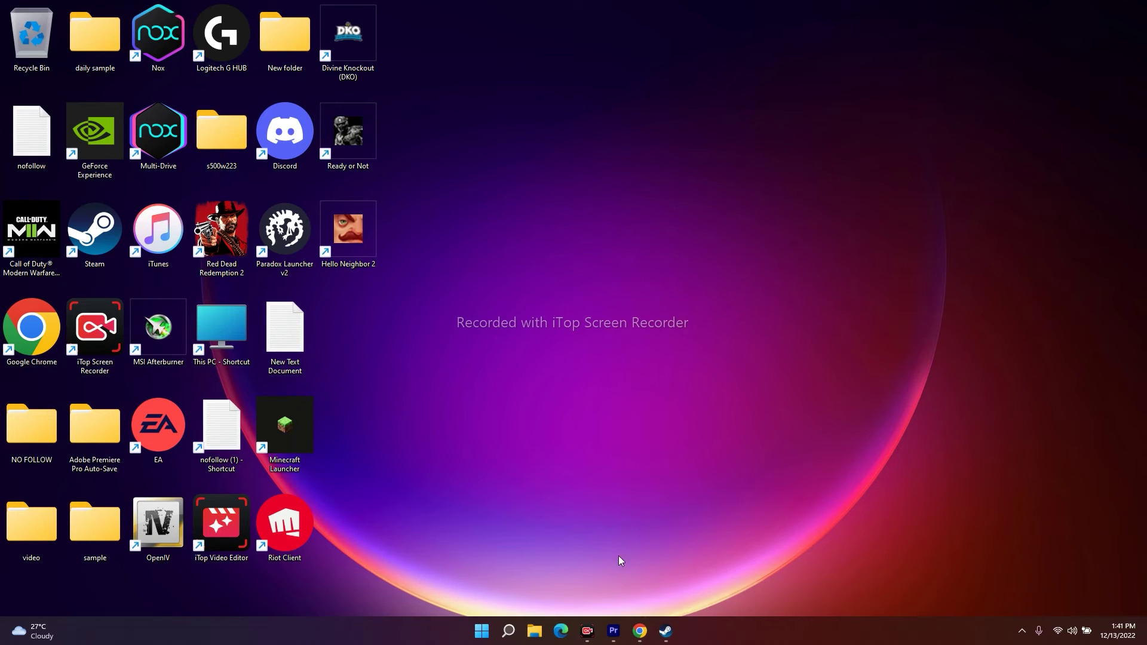
- Switch to Steam, start verifying the integrity of Red Dead Redemption 2's local game files, and minimise the library window
click(666, 631)
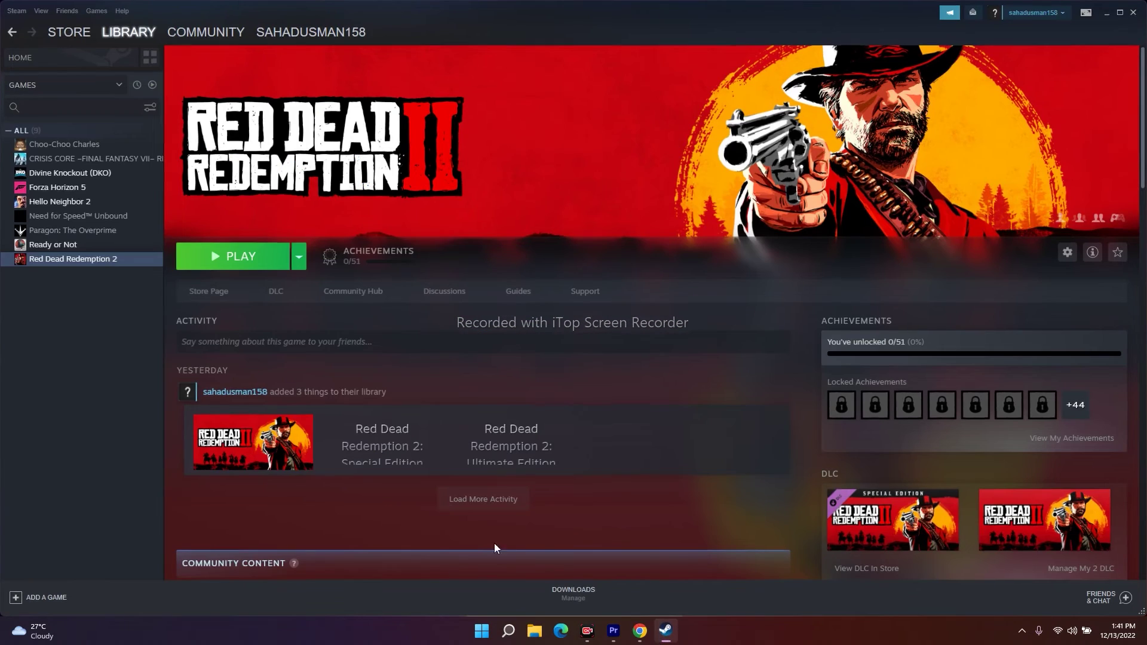
right_click(71, 260)
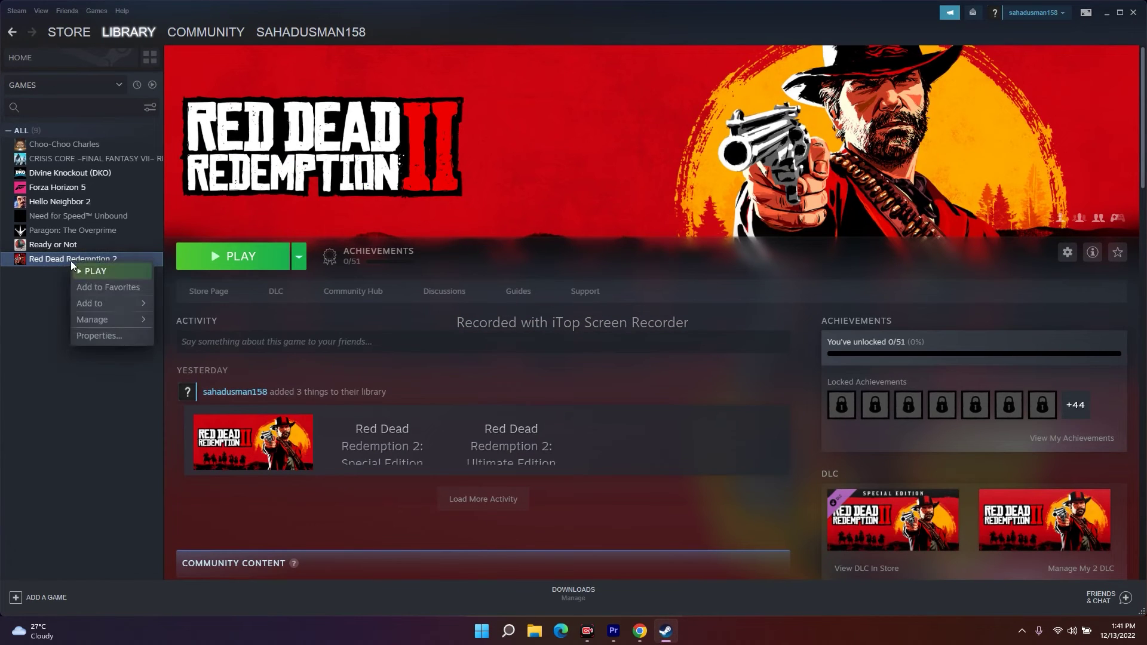
click(88, 336)
click(380, 249)
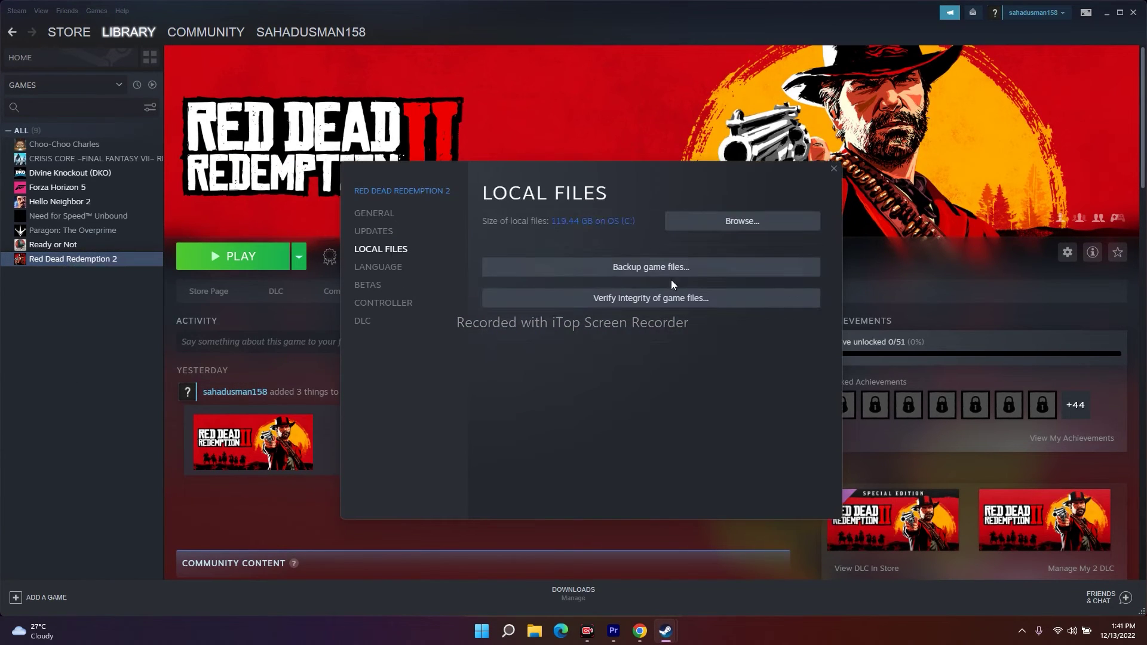
click(650, 302)
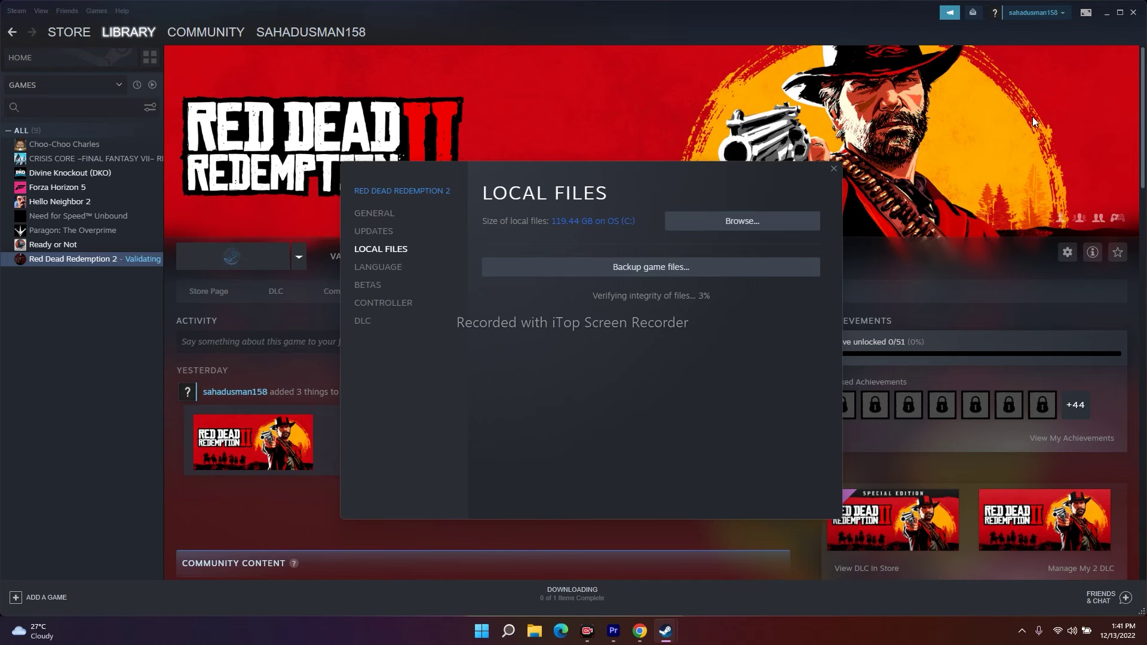
click(1113, 17)
click(1108, 13)
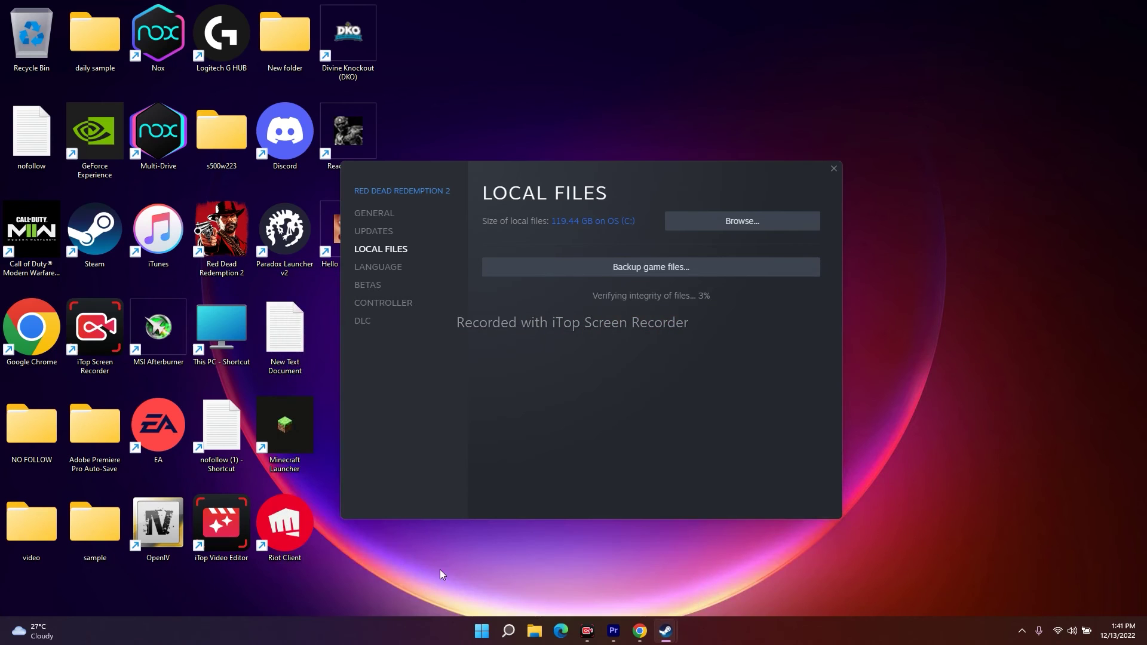
- Open the Windows Settings, review the available updates on the Windows Update page, and close Settings
click(507, 637)
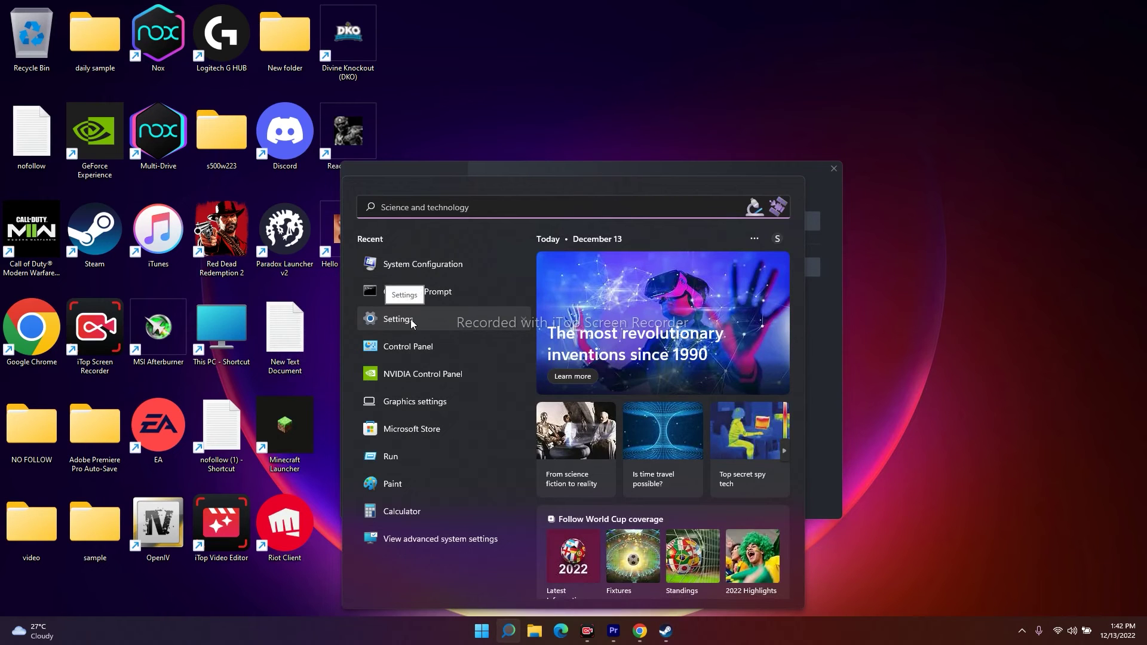
click(390, 320)
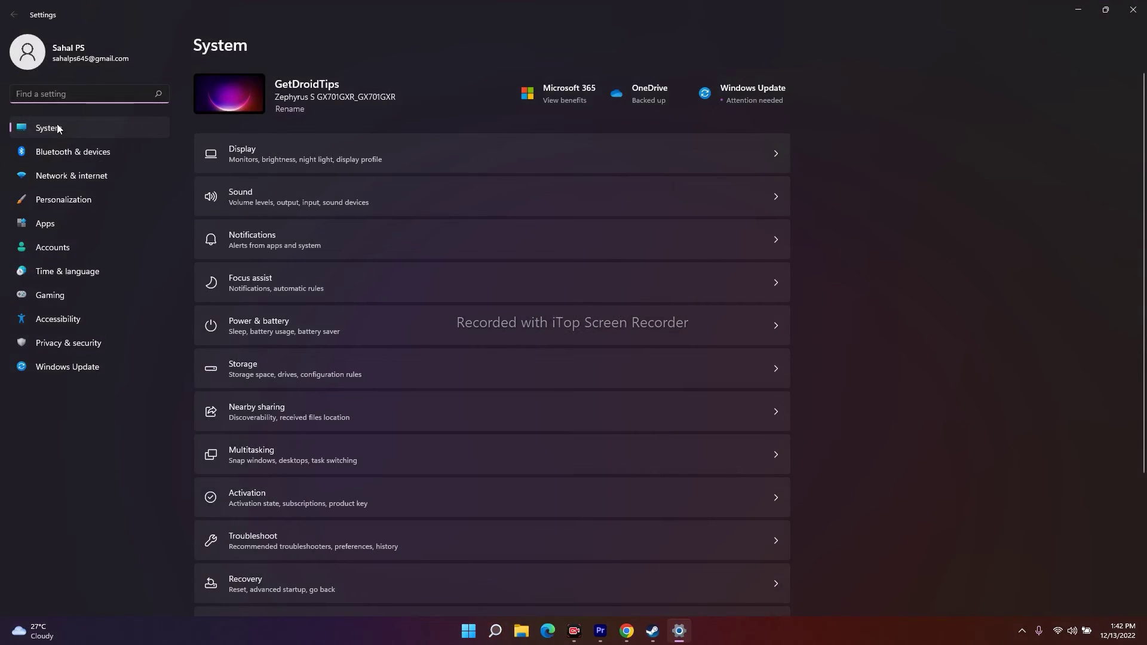
scroll(474, 264, down, 3)
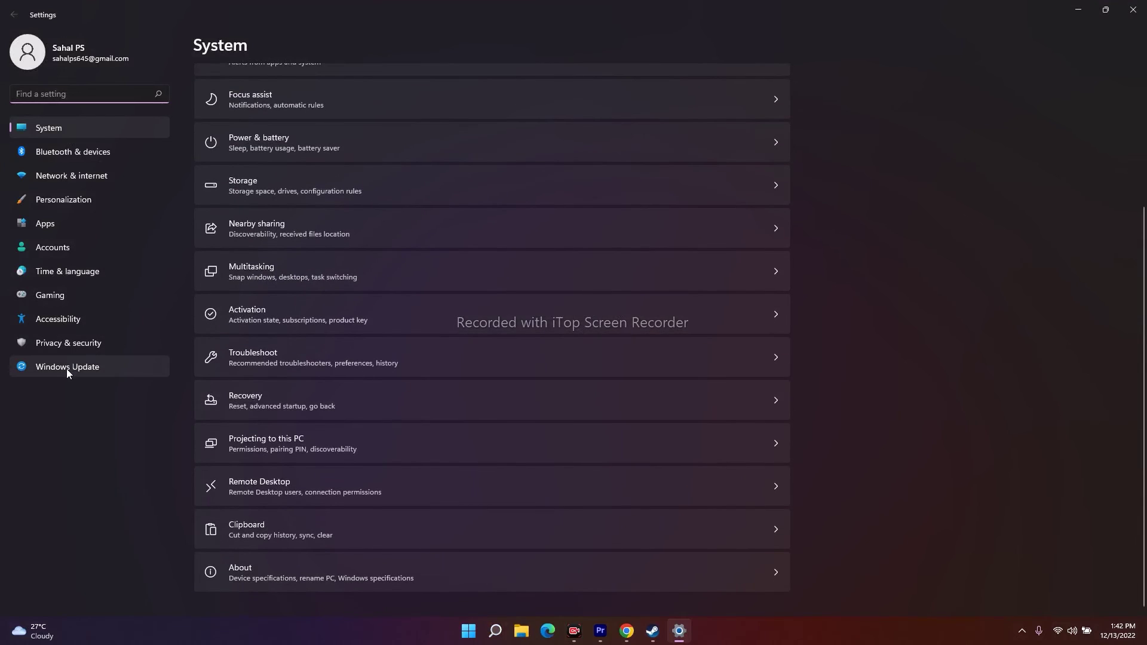
click(66, 367)
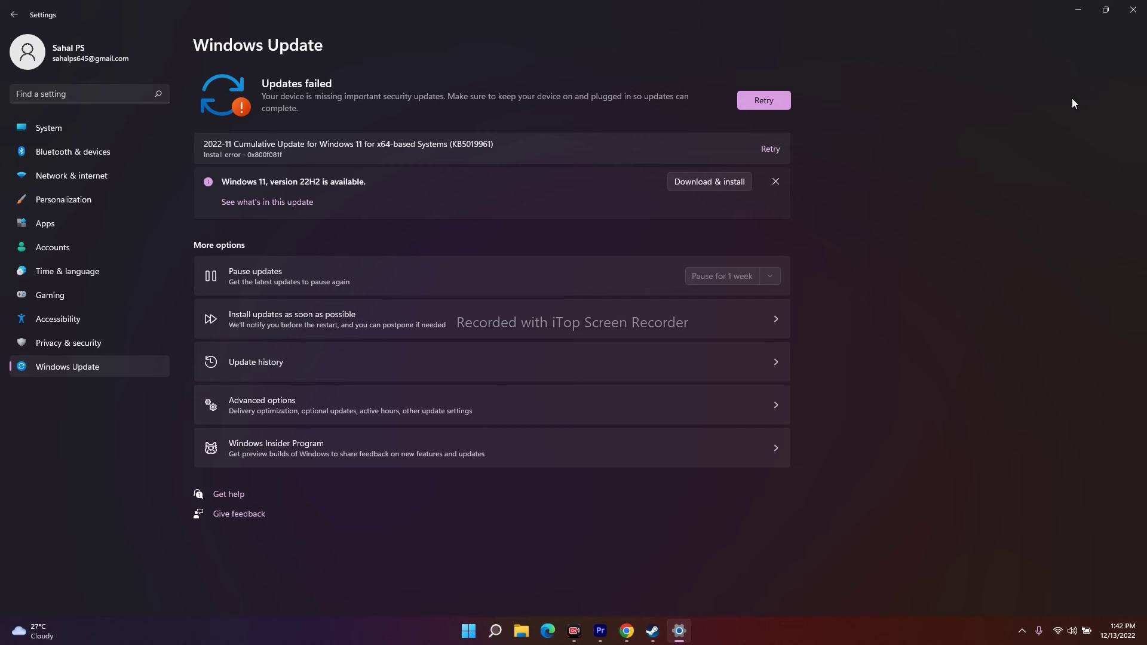
click(1134, 10)
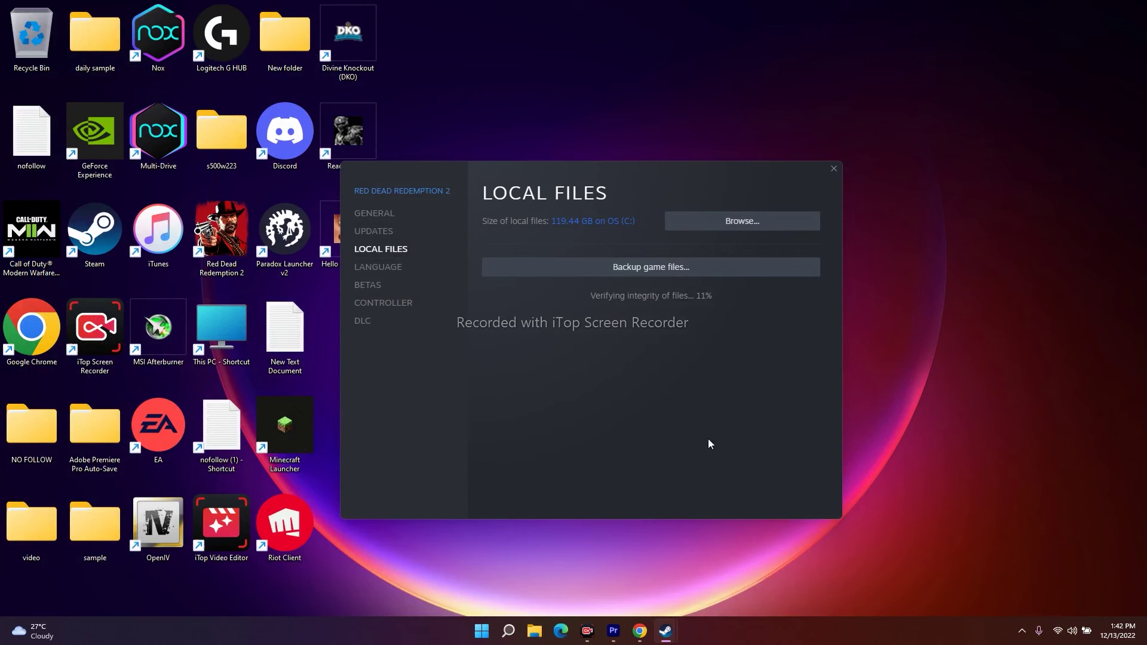
- Restore the Steam library window, check the drives under This PC in File Explorer, and return to Steam
mouse_move(667, 628)
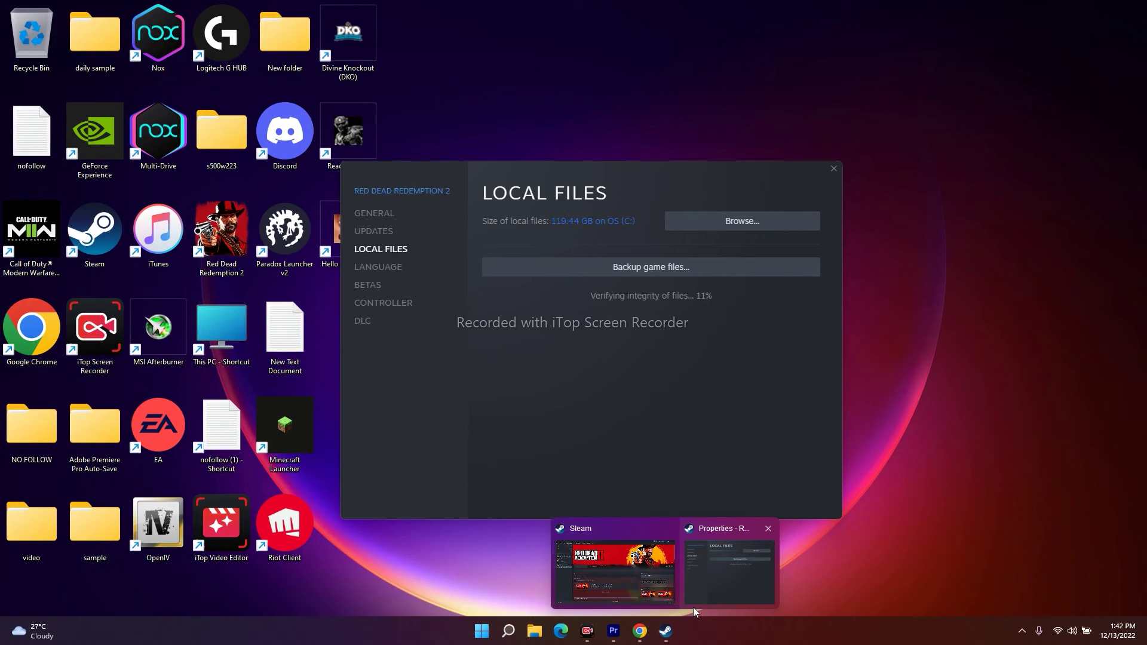
click(592, 556)
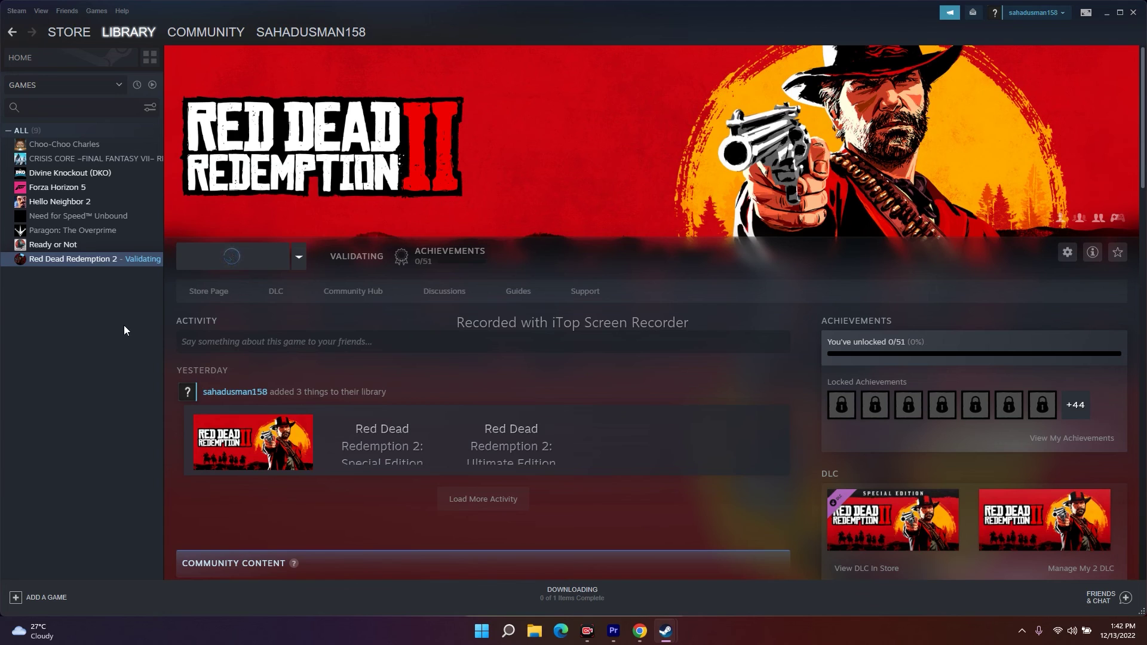
click(535, 631)
click(67, 321)
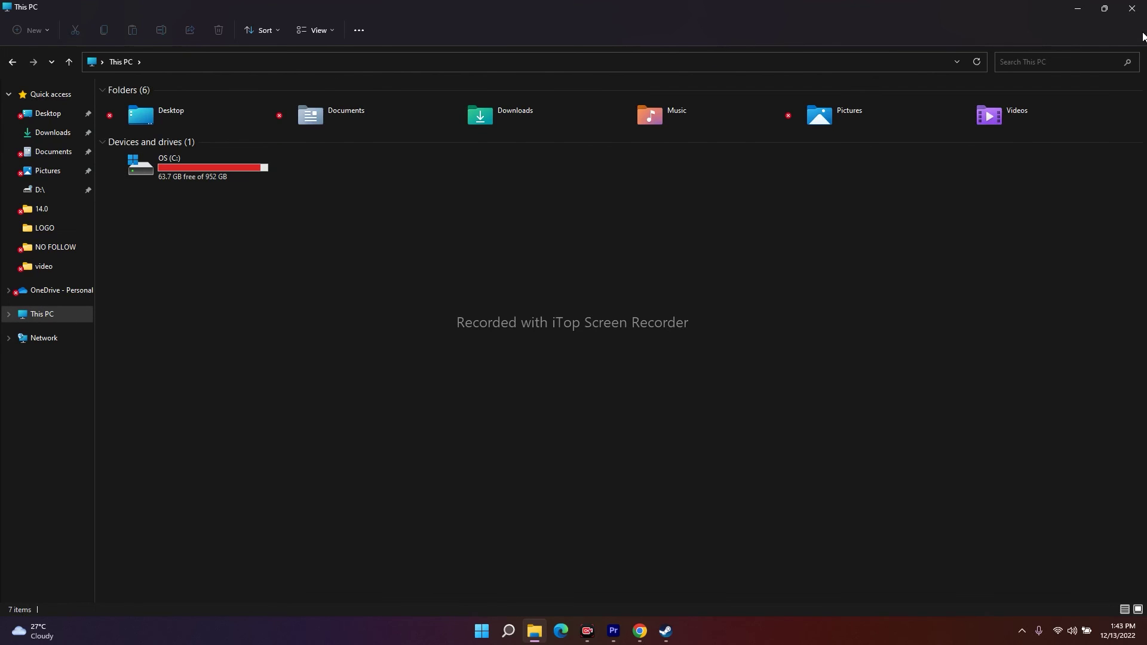
click(1132, 7)
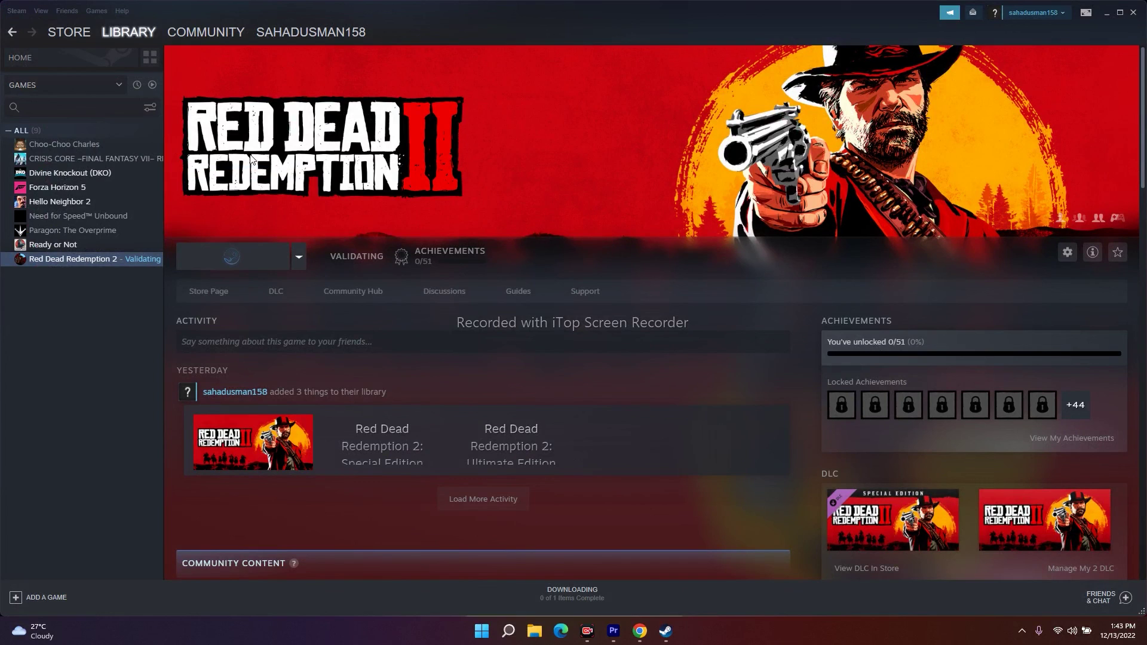